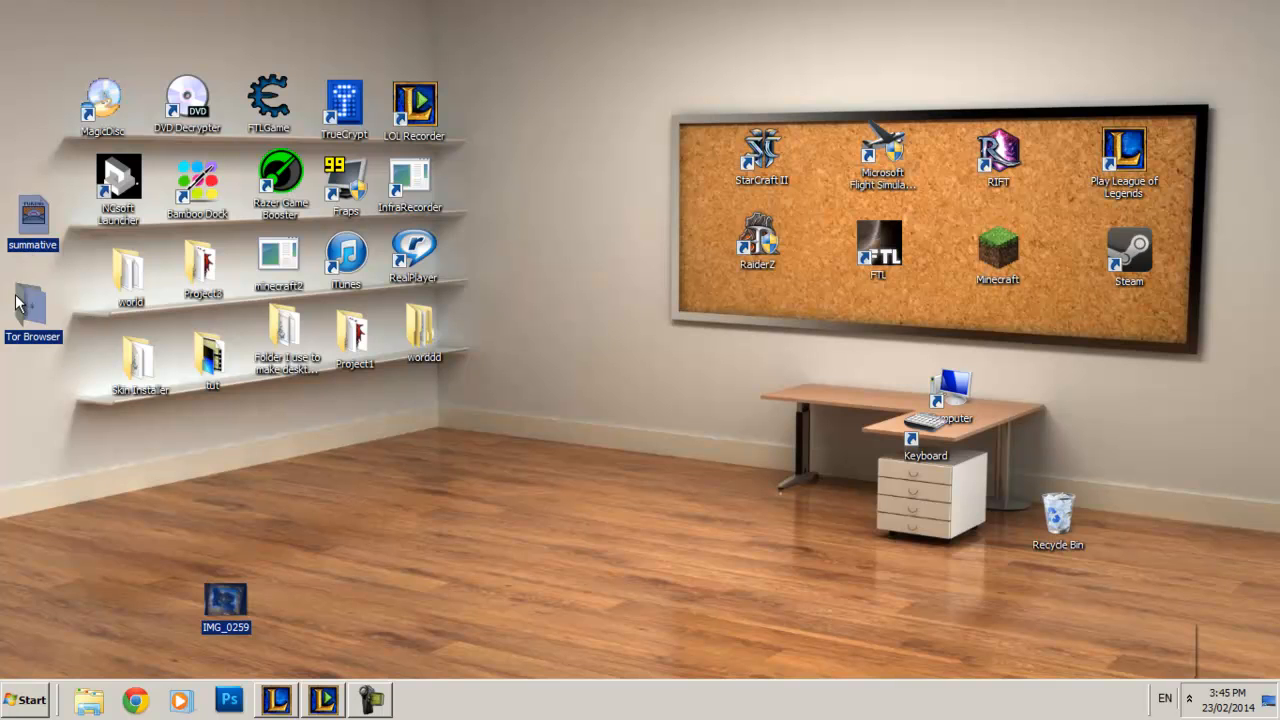
Delete the selected summative, Tor Browser and IMG_0259 items from the desktop
key(Delete)
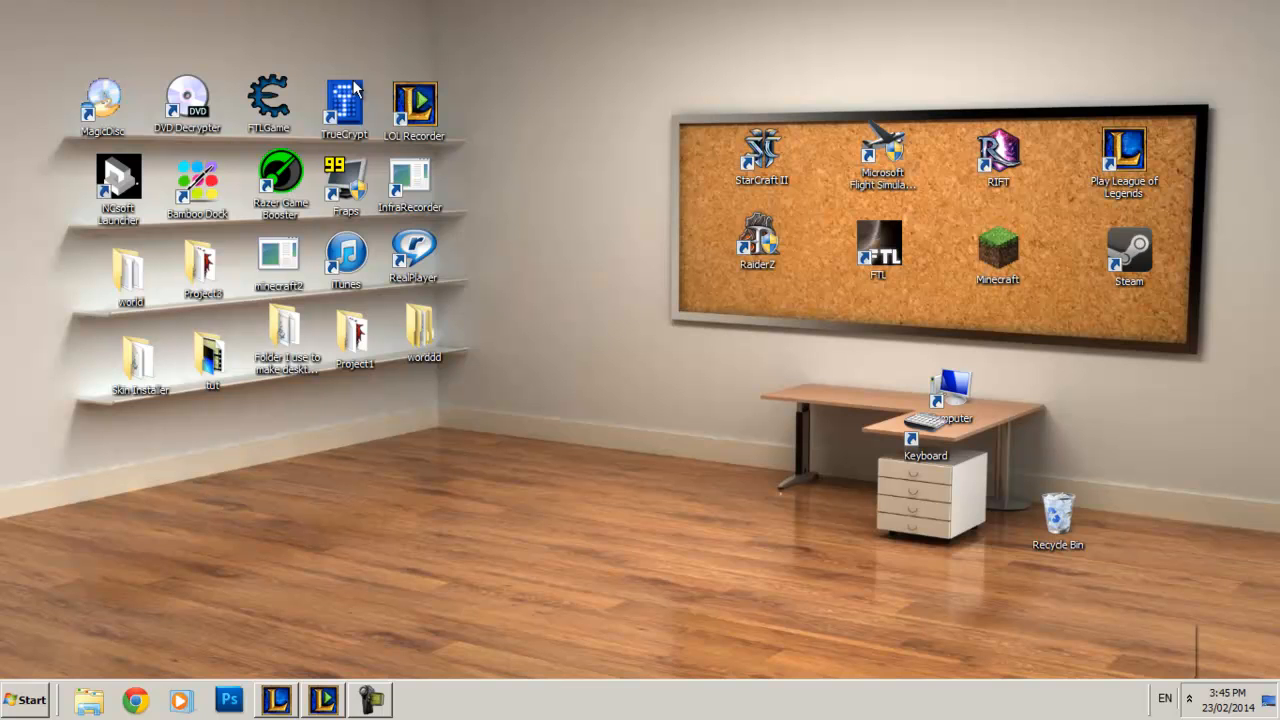
Switch to Chrome and search Google in a new tab for "download truecrypt"
click(121, 704)
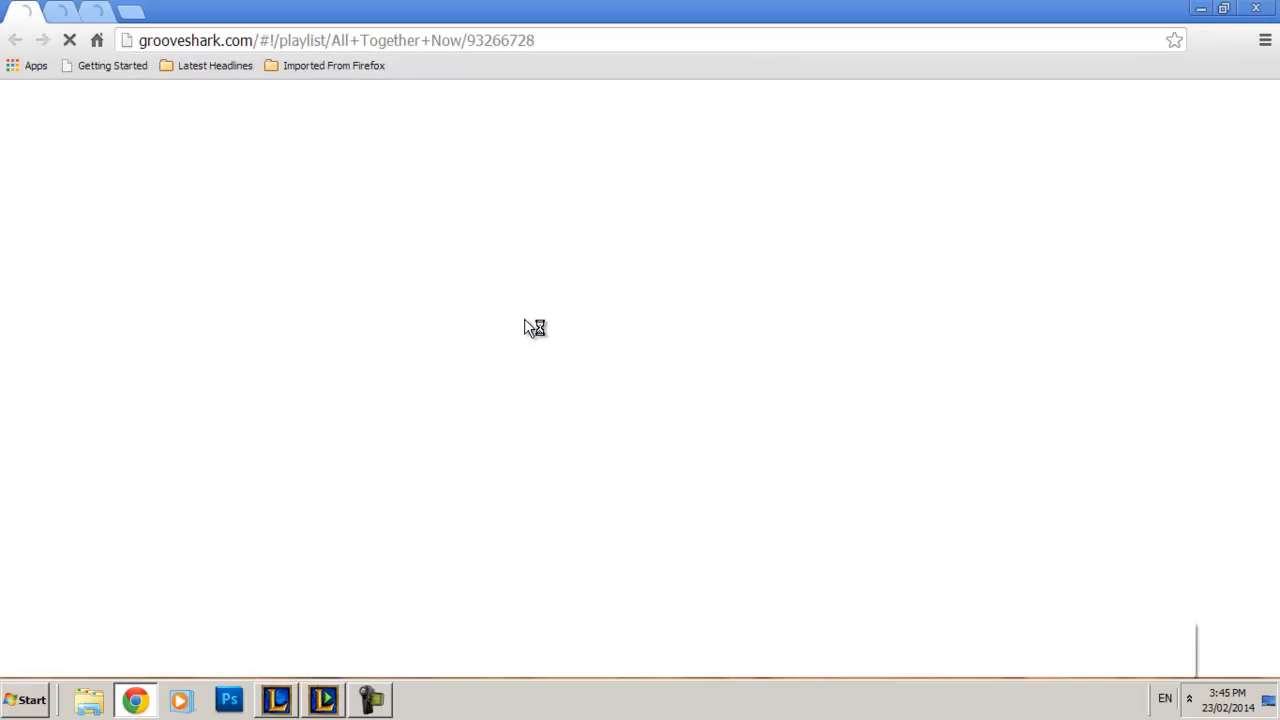
click(130, 13)
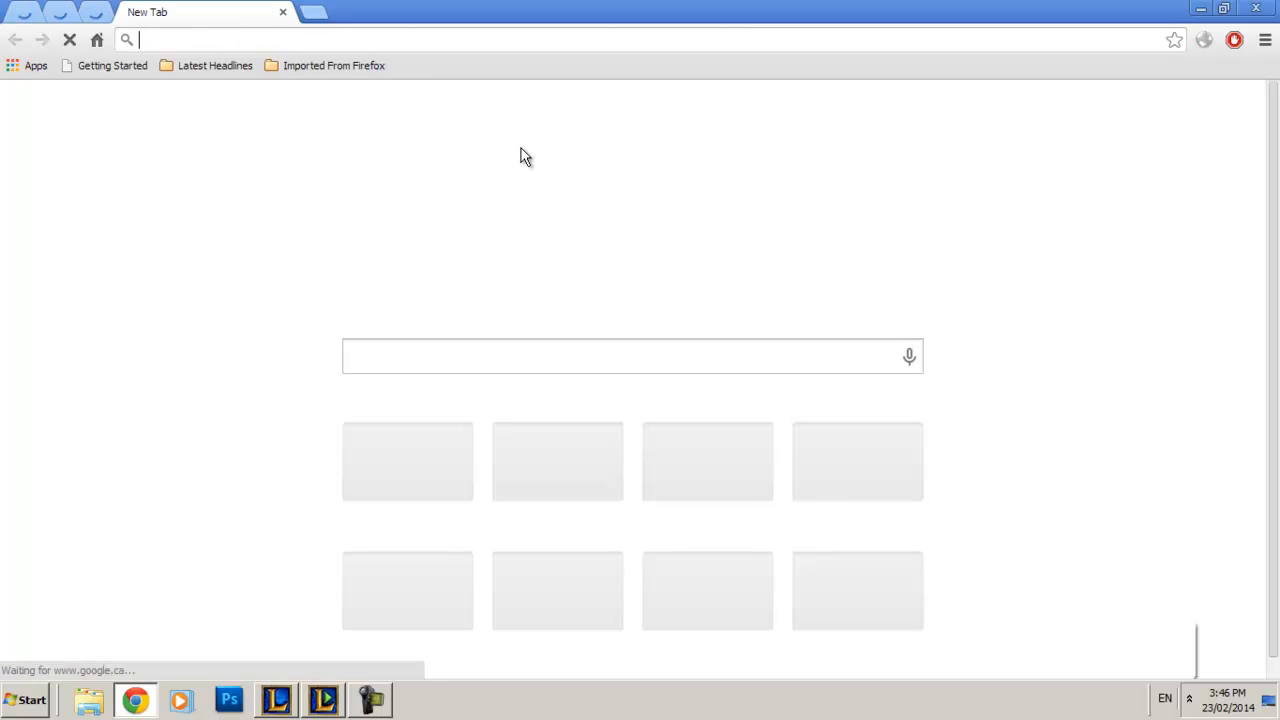
click(462, 357)
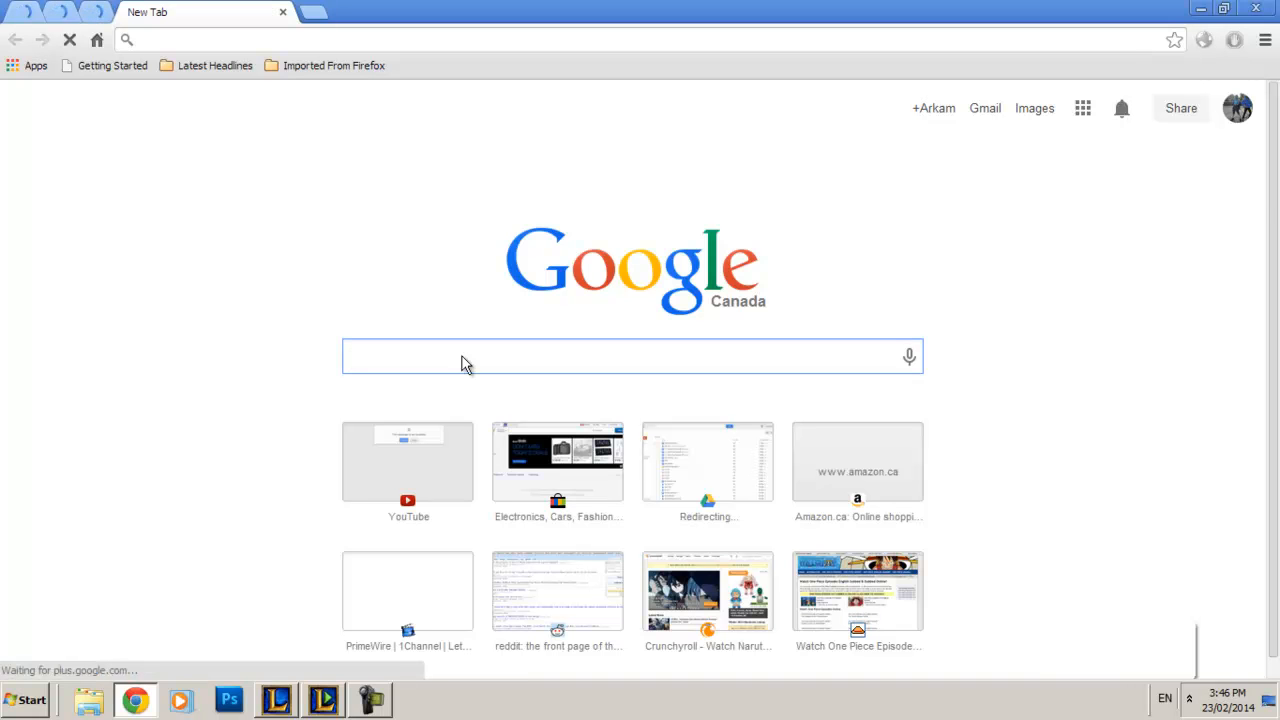
text(download truec)
key(Down)
key(Return)
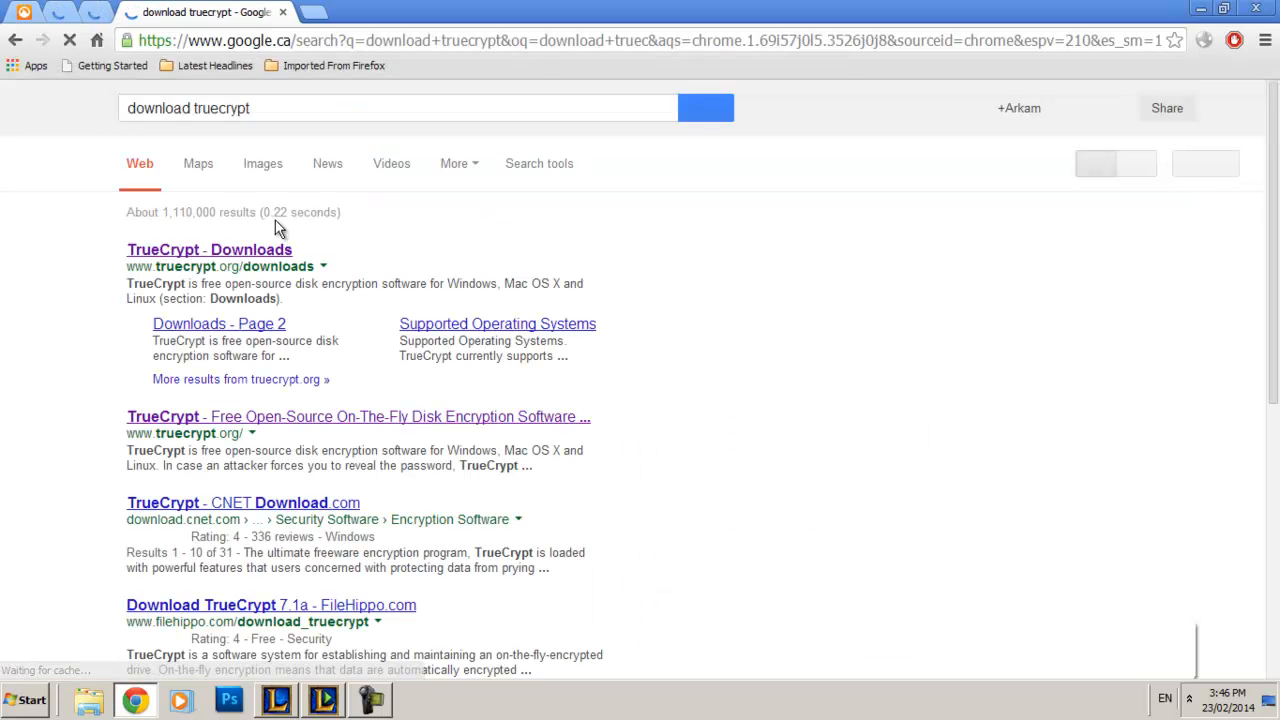
Open the official TrueCrypt Downloads page and look through the version 7.1a downloads for Windows, Mac OS X and Linux
click(221, 254)
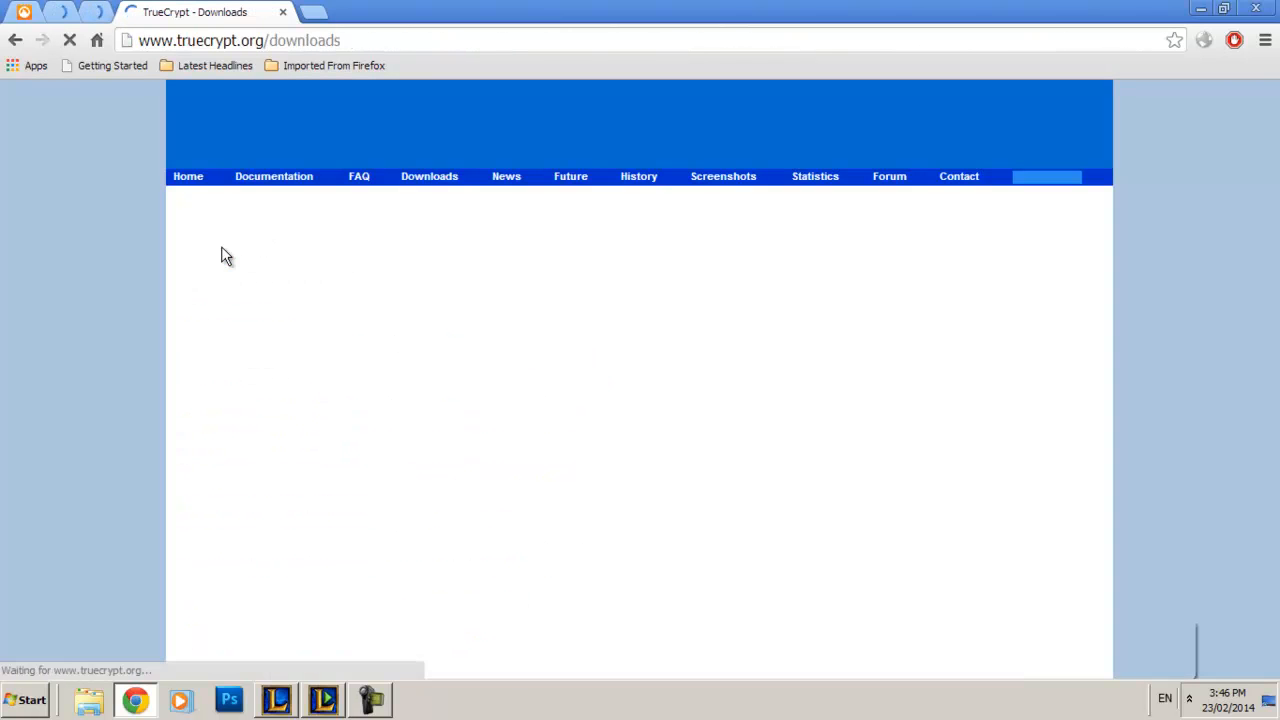
scroll(617, 292, down, 3)
scroll(470, 294, down, 1)
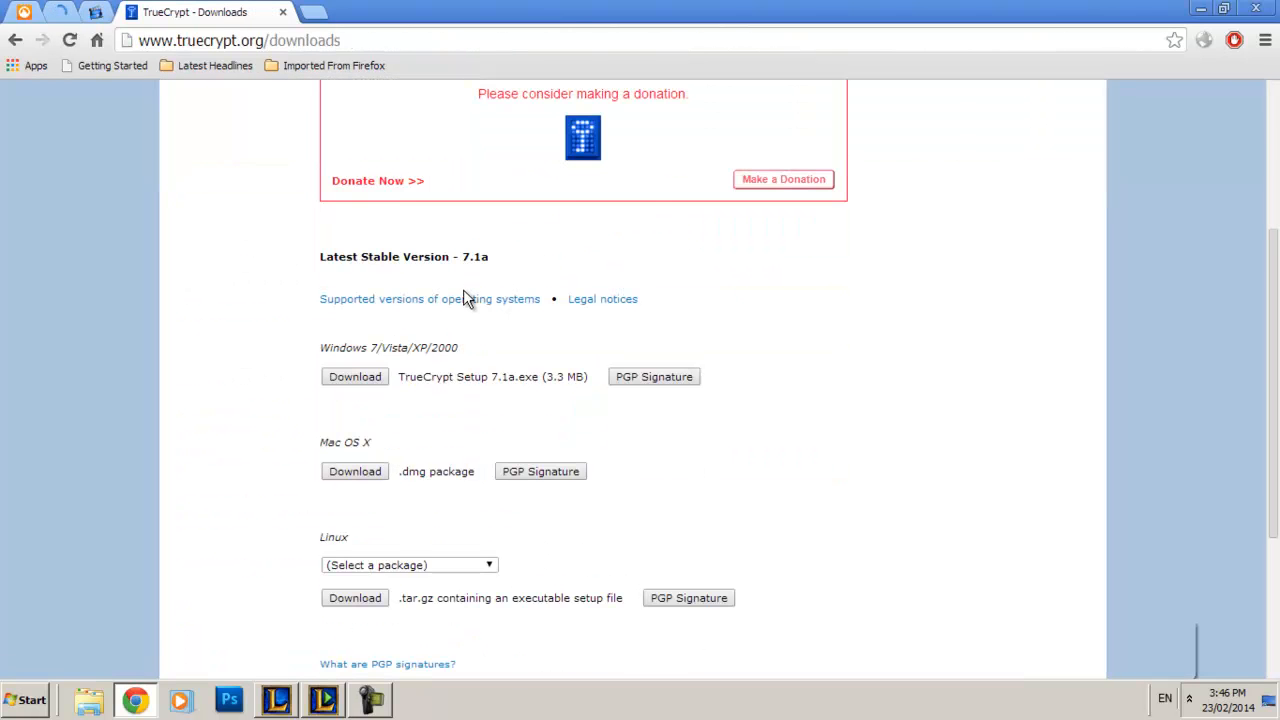
scroll(463, 296, down, 2)
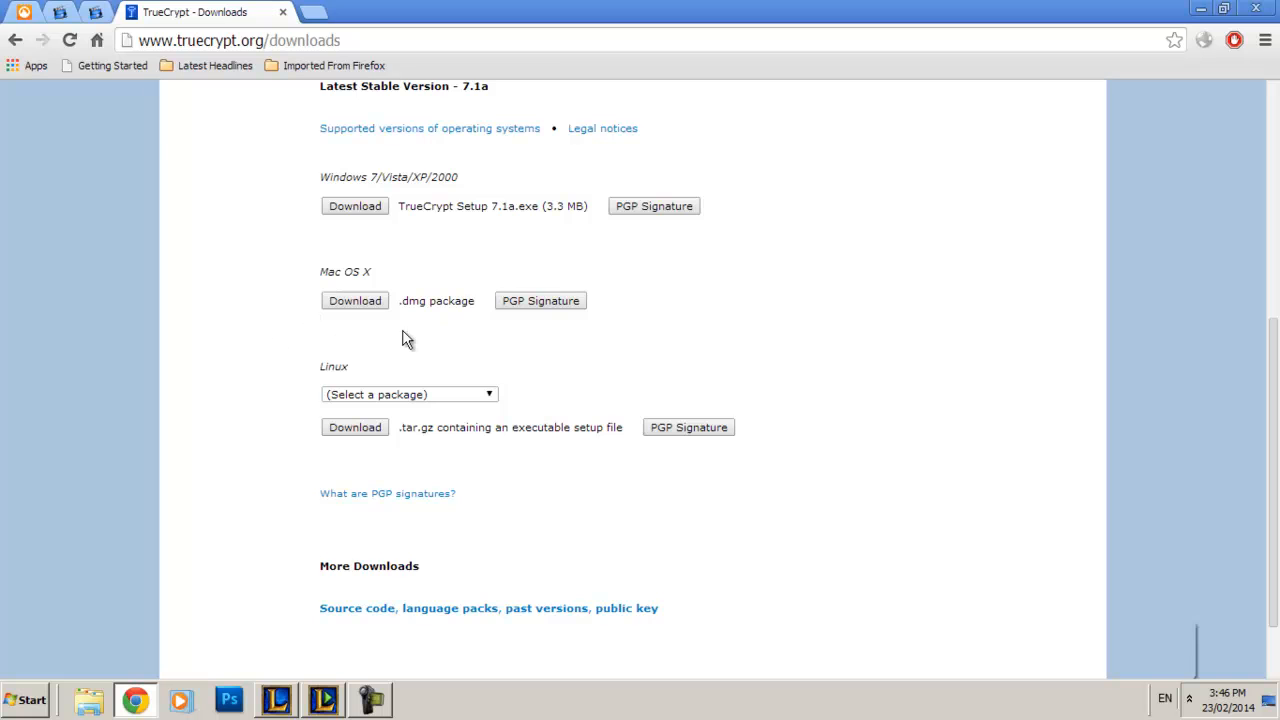
scroll(310, 410, up, 2)
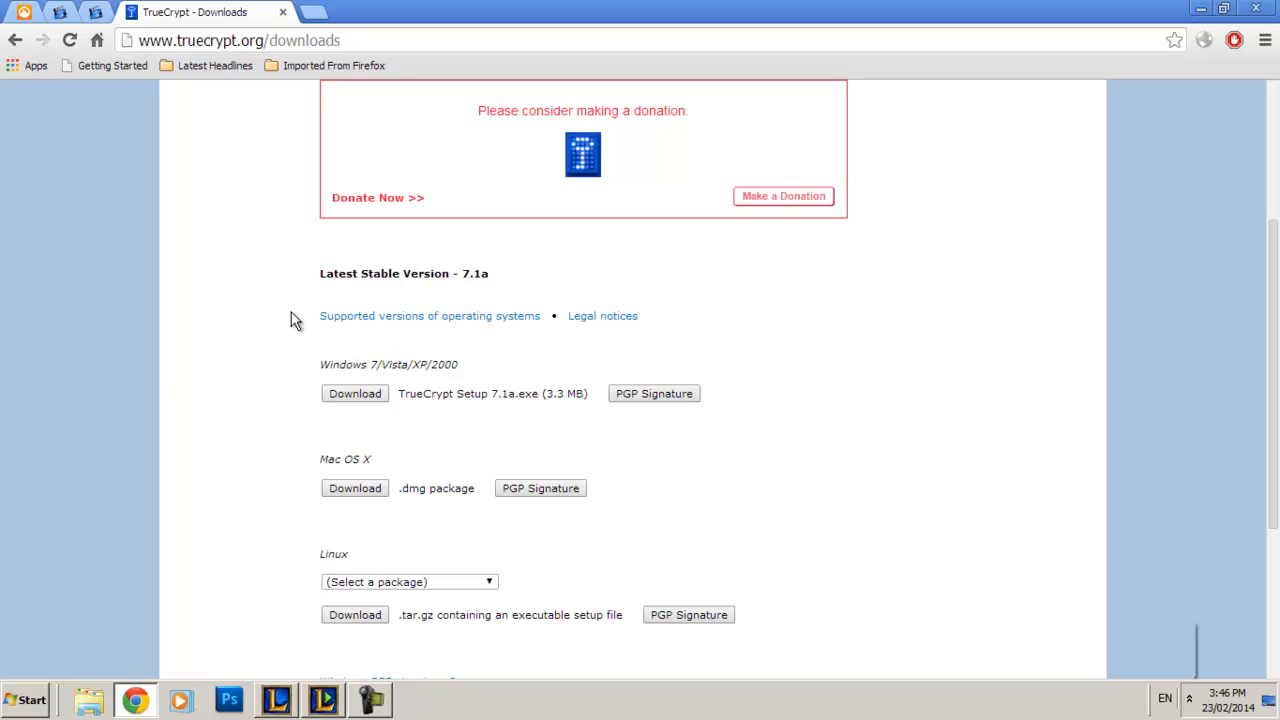
Close the browser and launch TrueCrypt from the desktop
click(1256, 8)
click(642, 190)
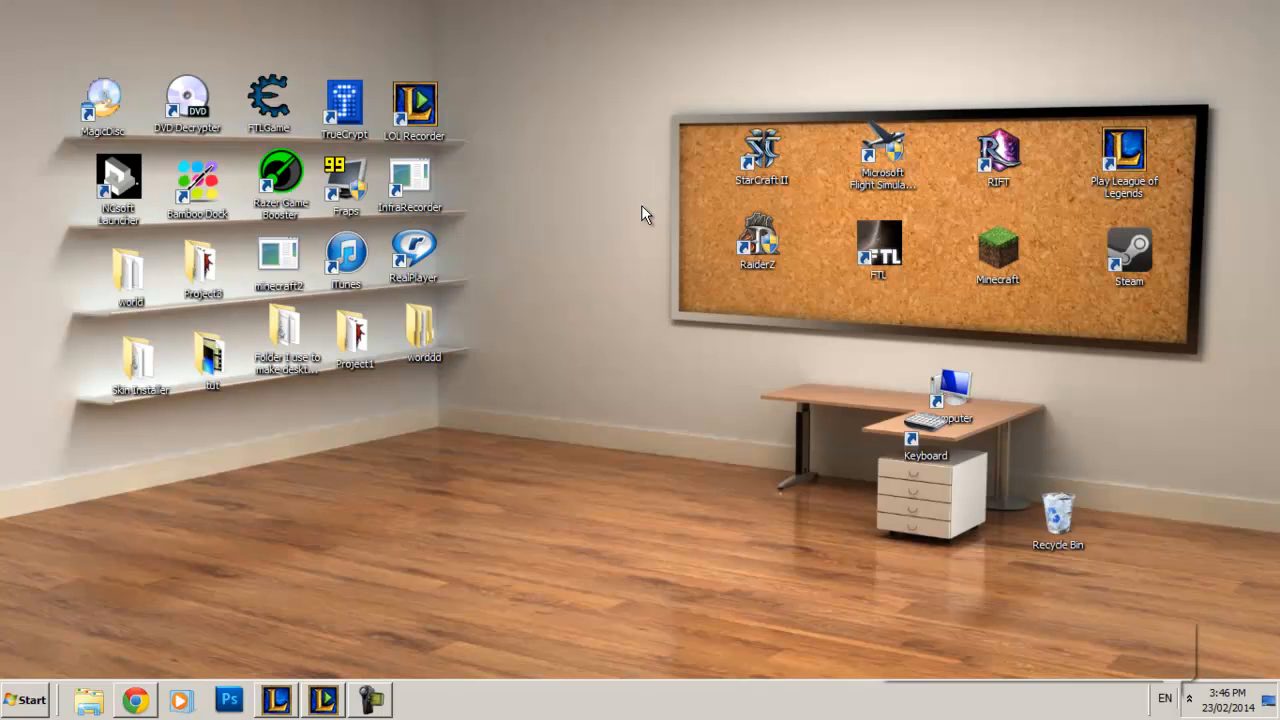
double_click(341, 116)
mouse_move(382, 20)
mouse_down()
mouse_move(386, 63)
mouse_move(366, 9)
mouse_up()
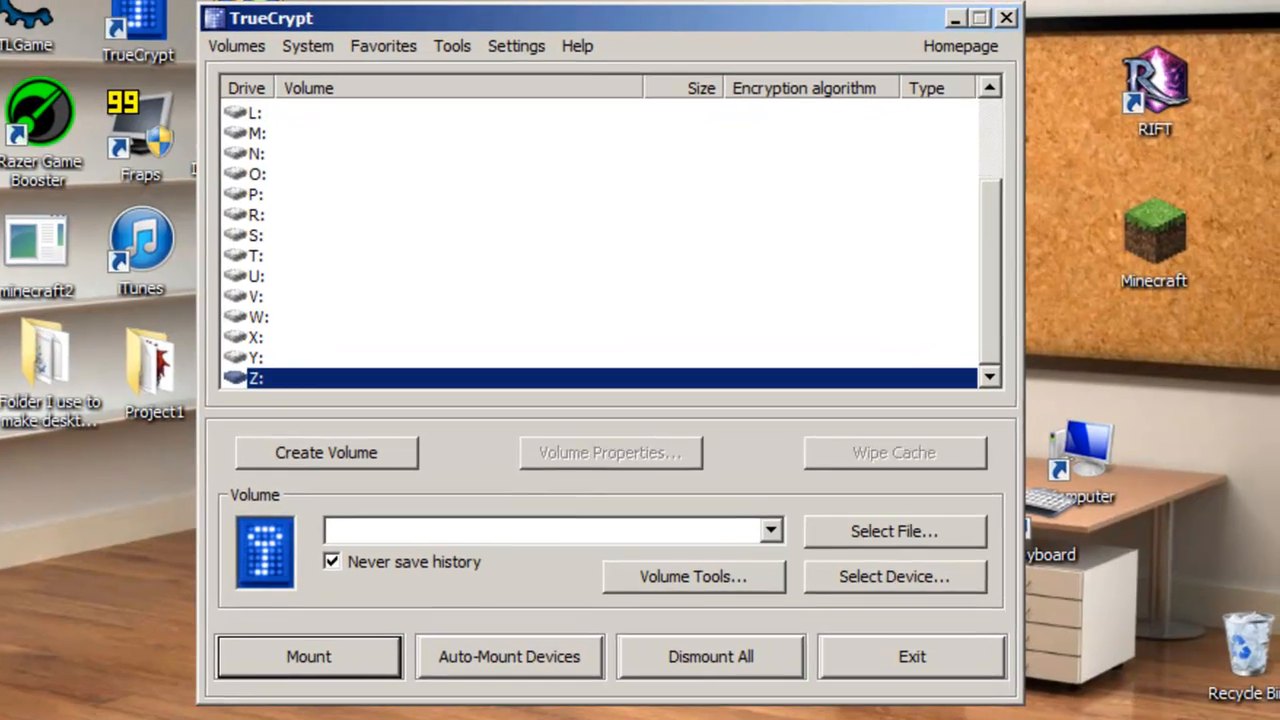
scroll(627, 280, up, 2)
scroll(612, 274, down, 2)
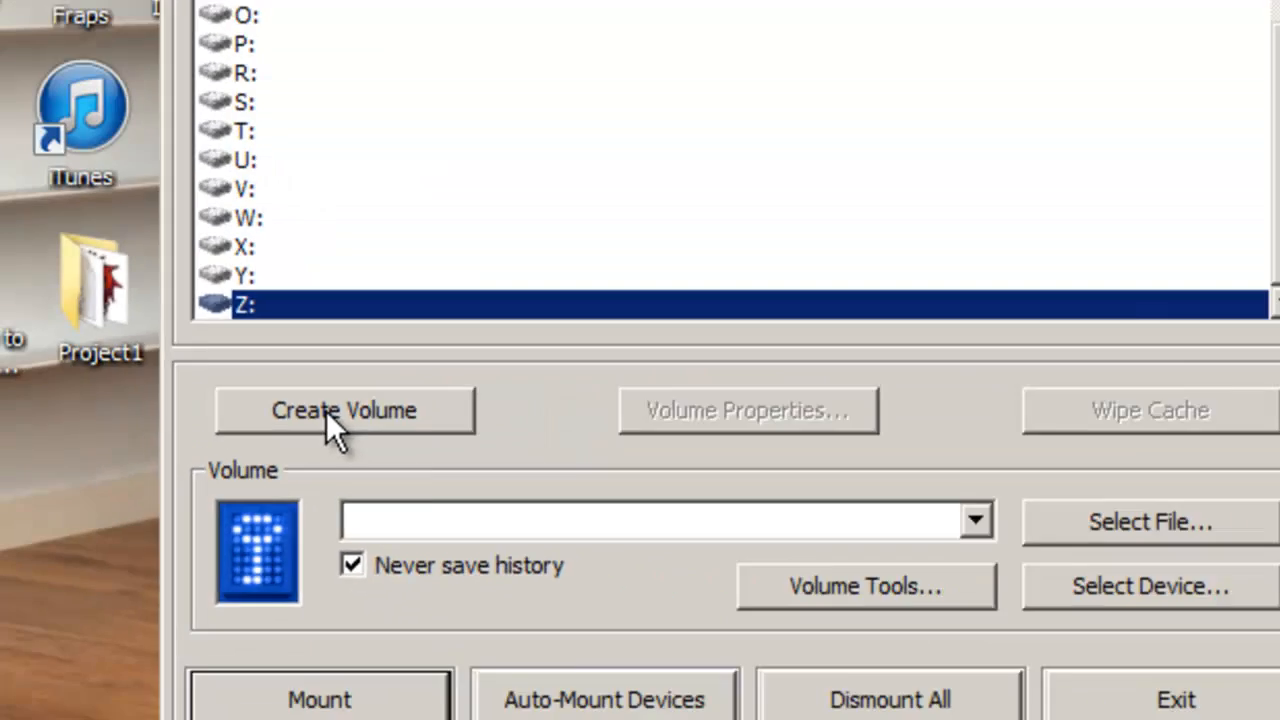
Start creating an encrypted file container as a hidden TrueCrypt volume, using Normal mode
click(326, 411)
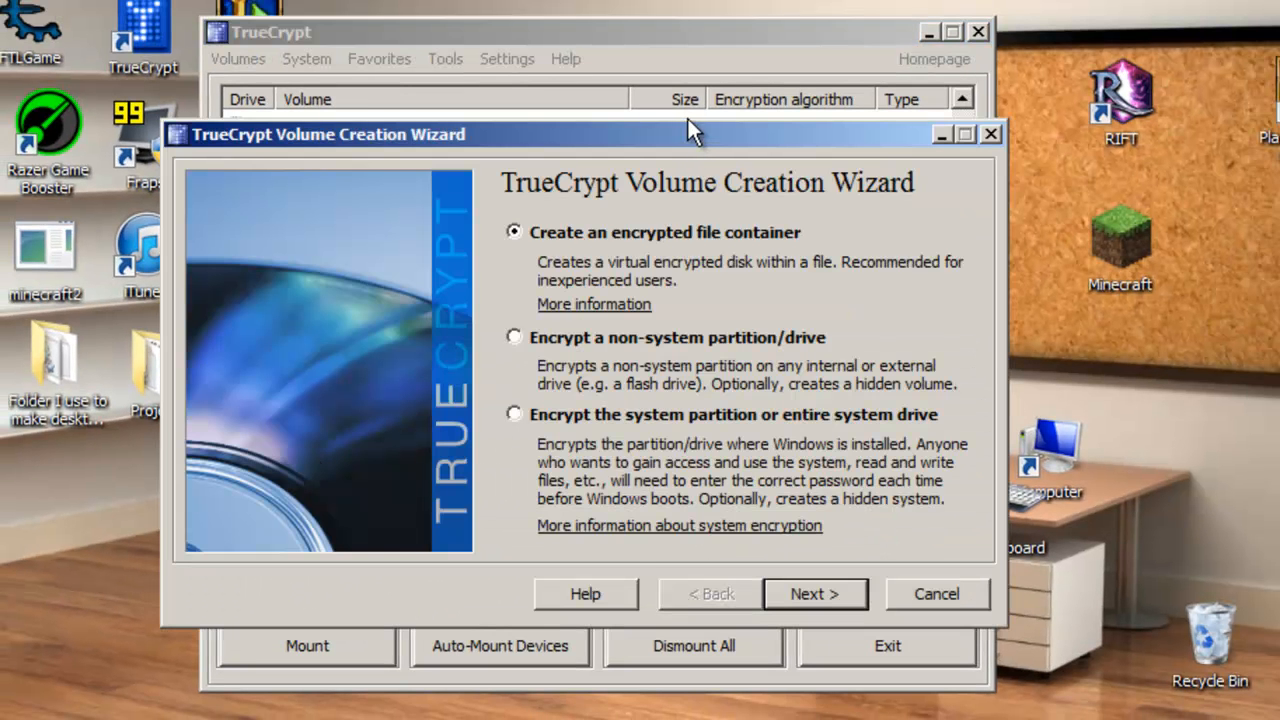
drag(675, 131, 595, 89)
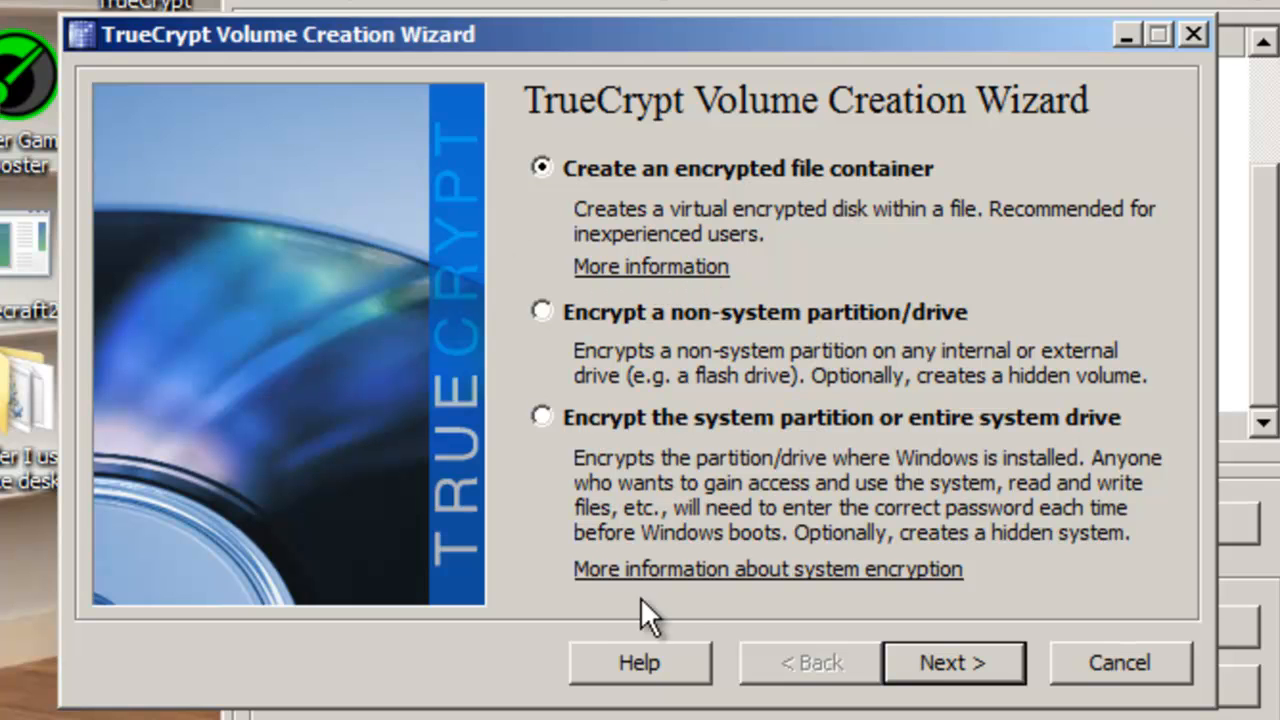
click(921, 659)
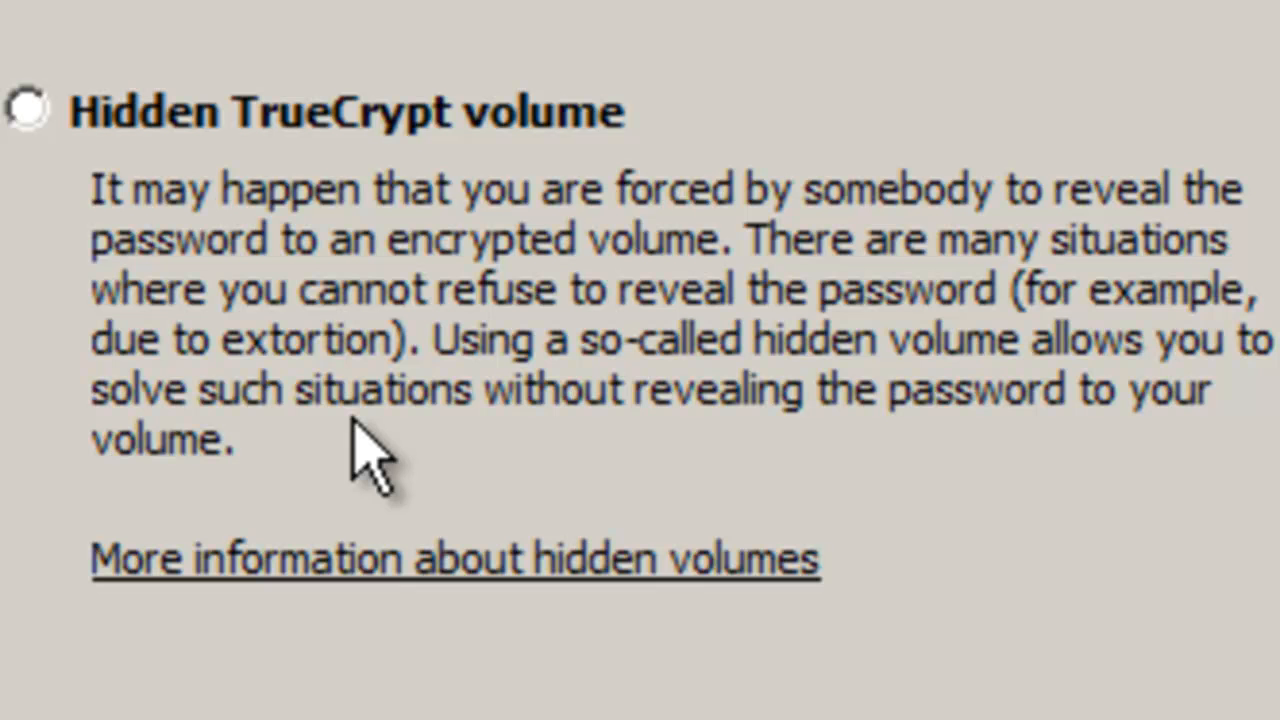
click(24, 106)
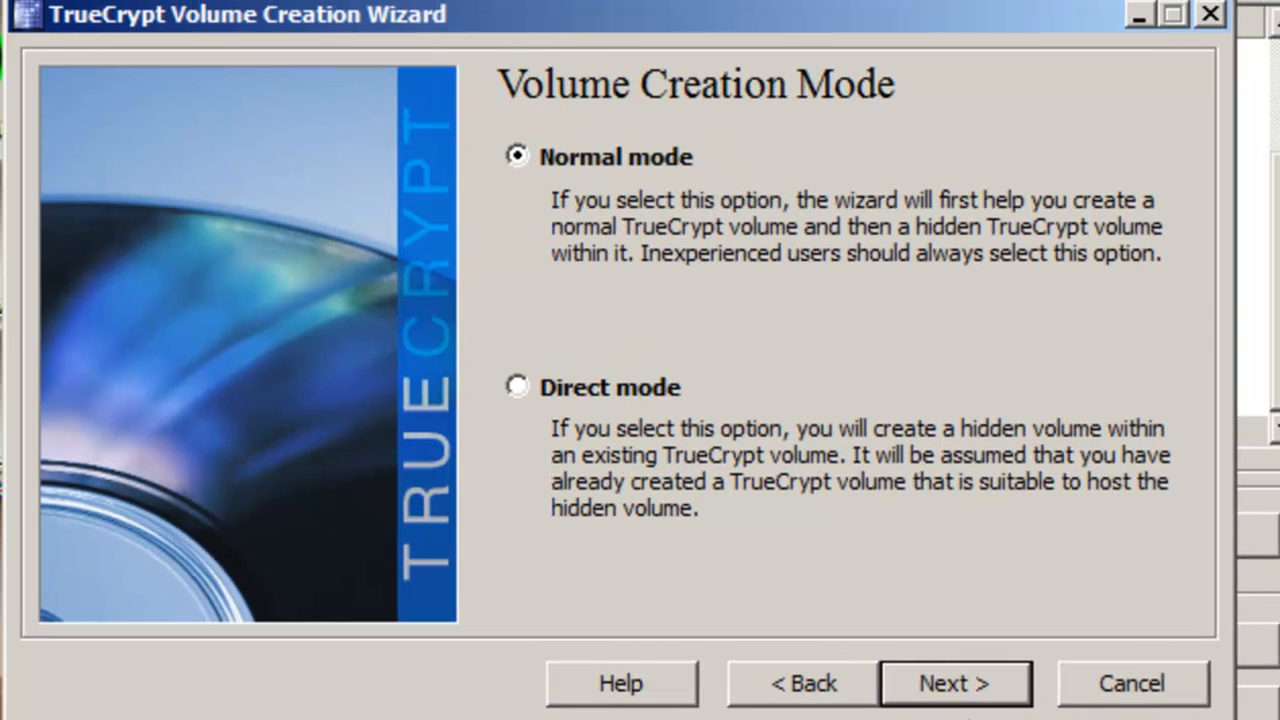
click(942, 678)
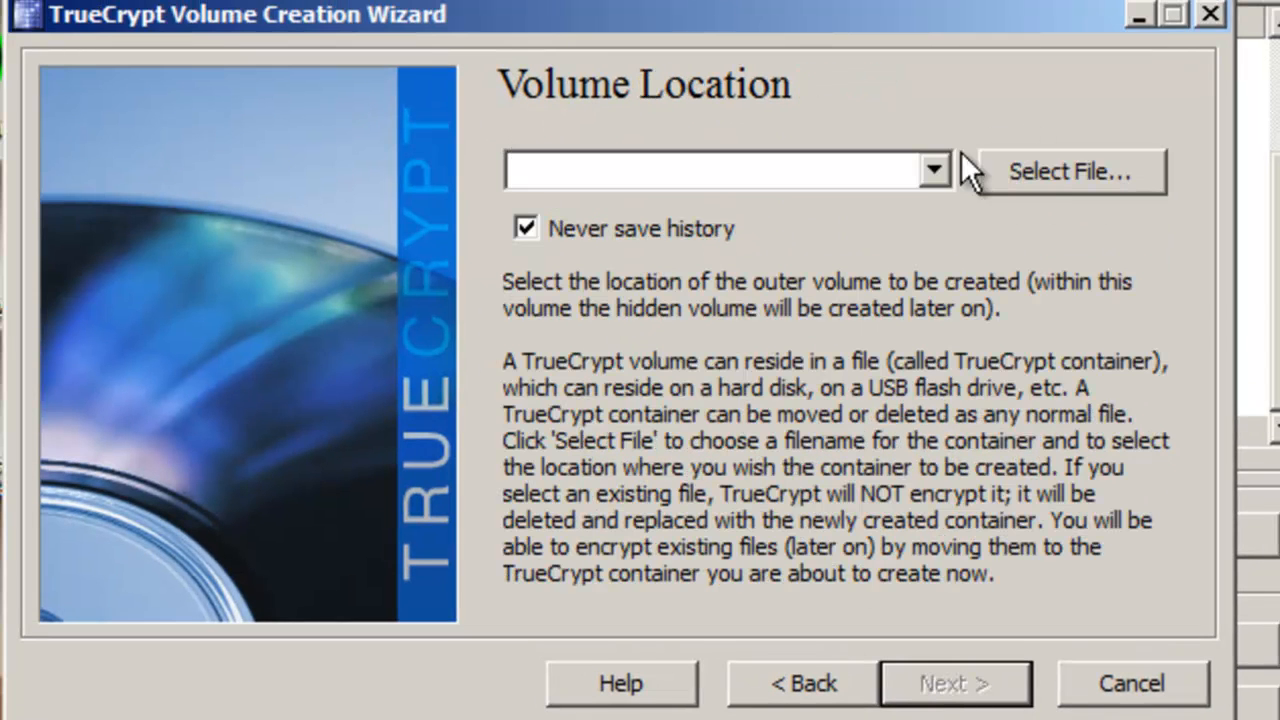
Set the outer volume's location to a new file named "secret stuff" on the desktop
click(926, 163)
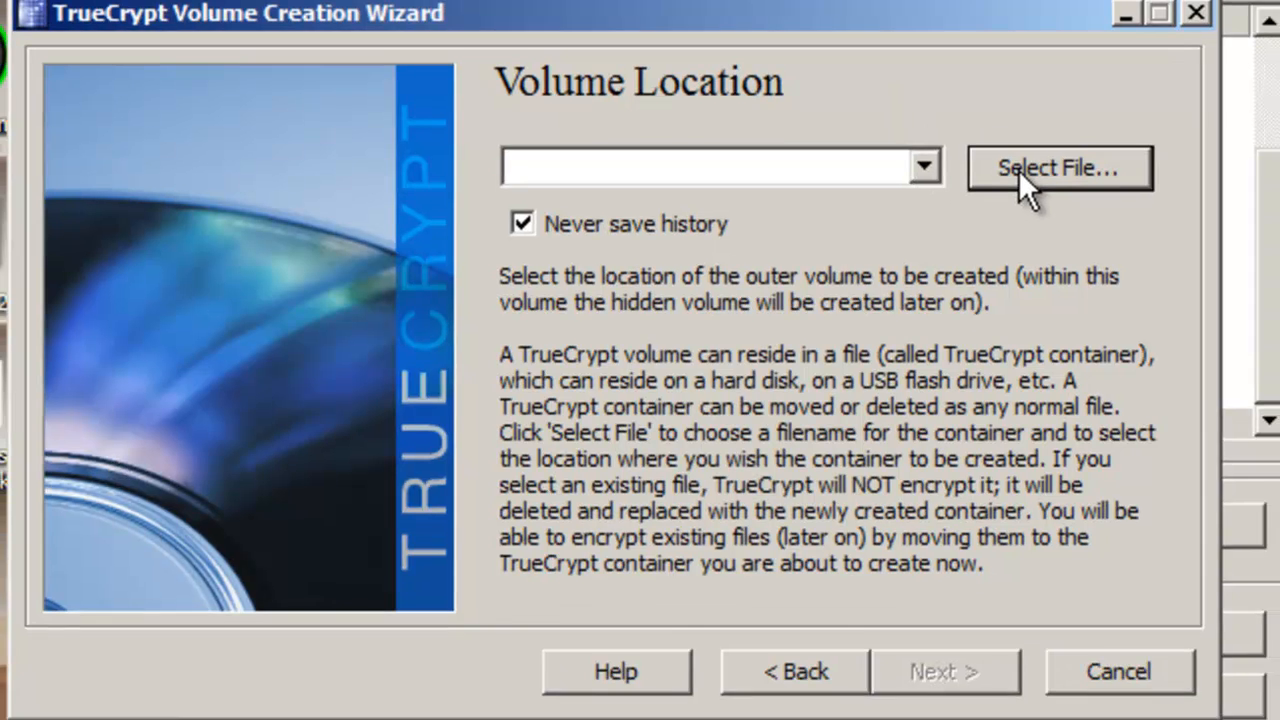
click(1018, 169)
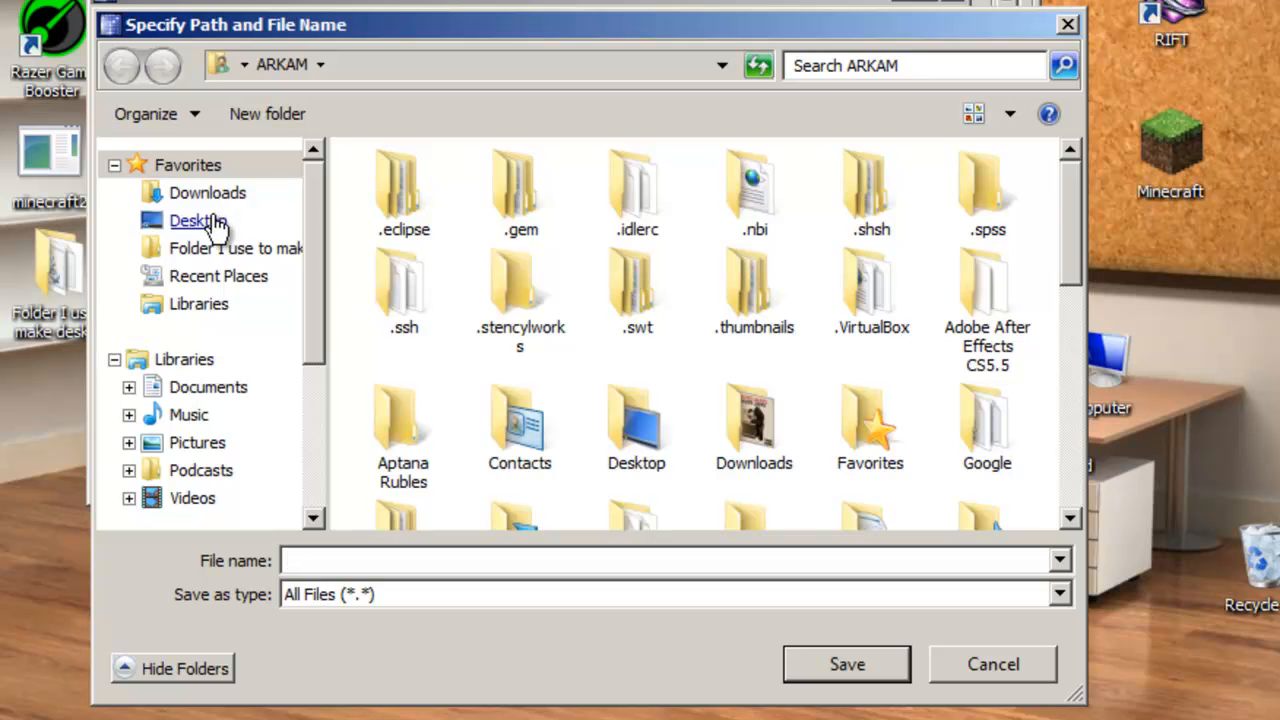
click(212, 220)
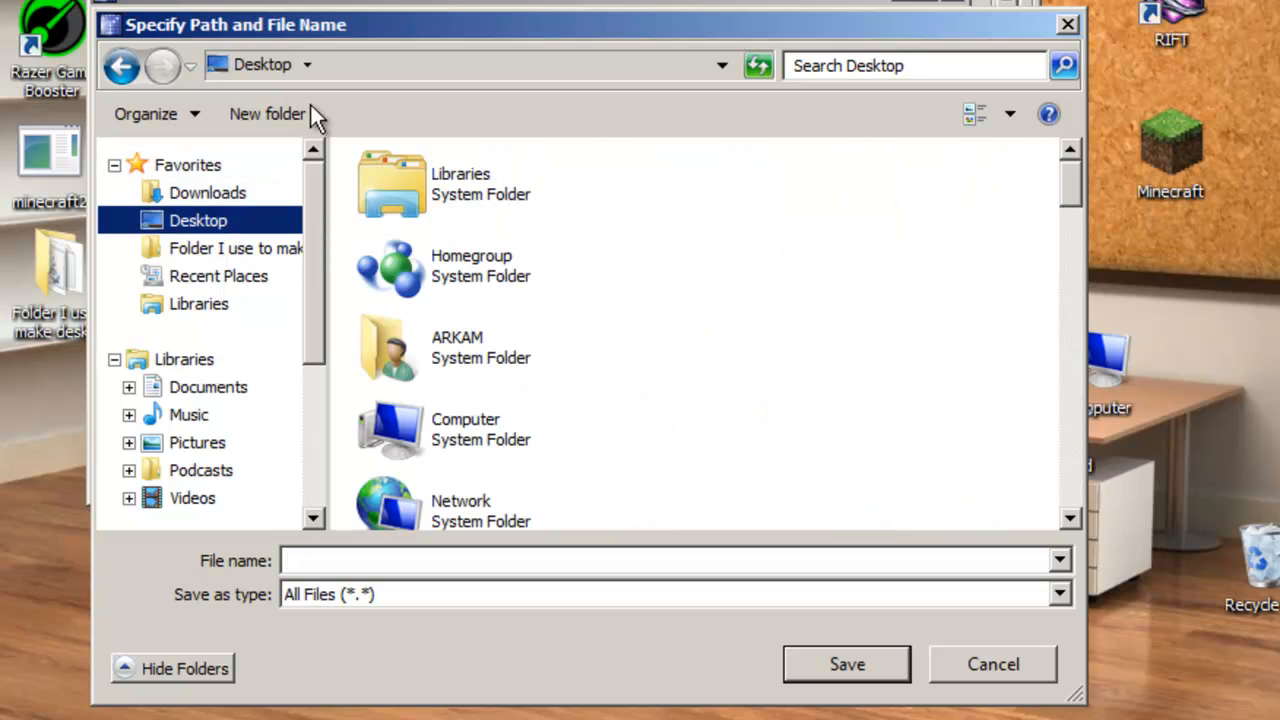
click(338, 558)
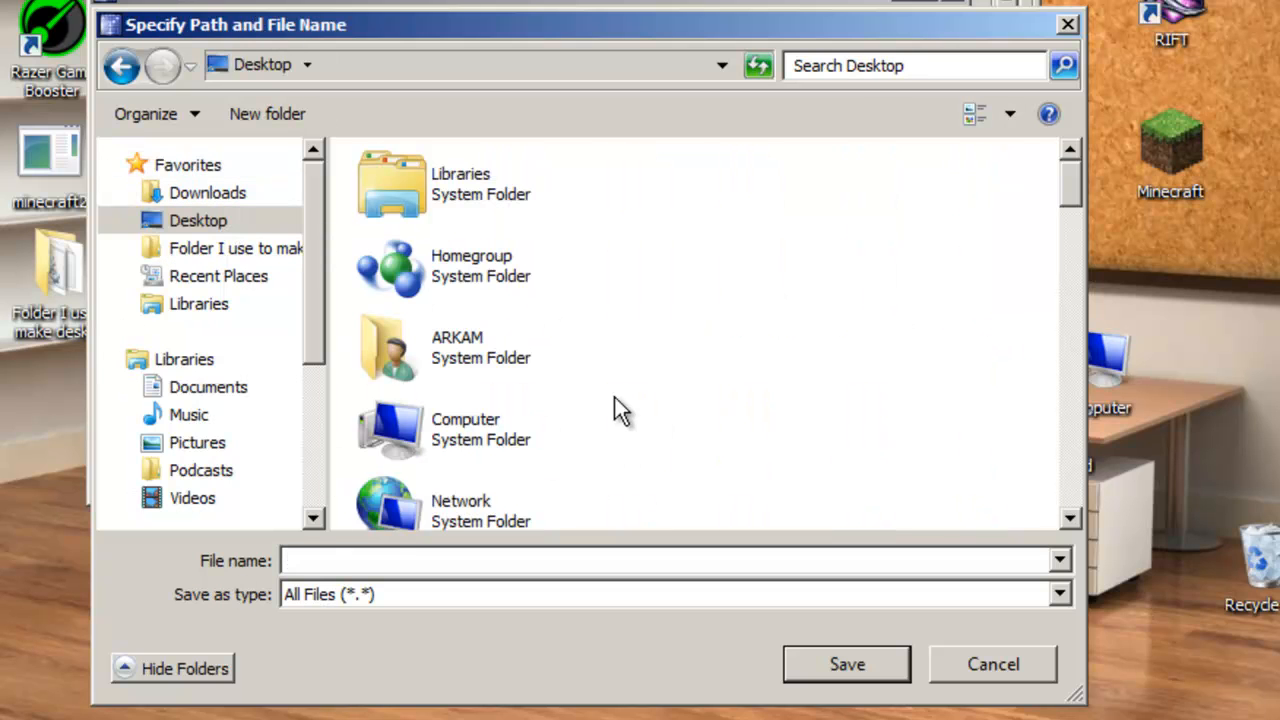
text(tu)
key(BackSpace)
key(BackSpace)
text(secret stuff)
click(860, 662)
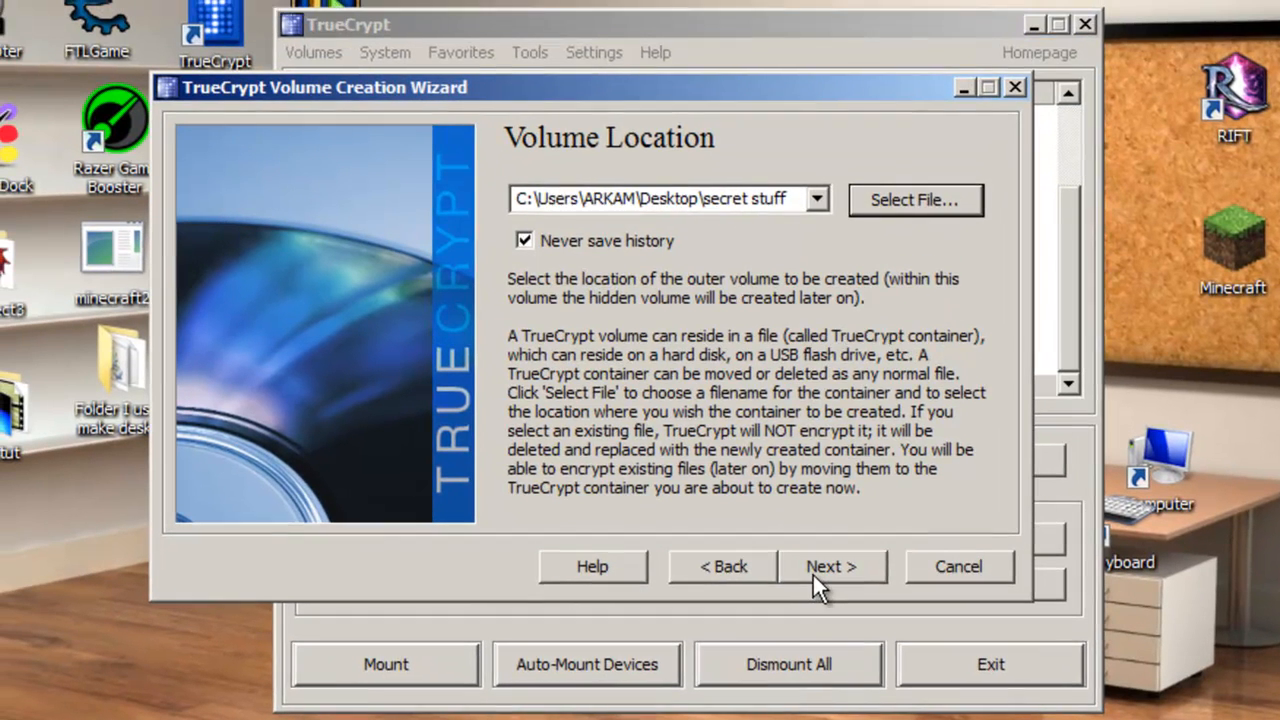
click(752, 478)
click(841, 572)
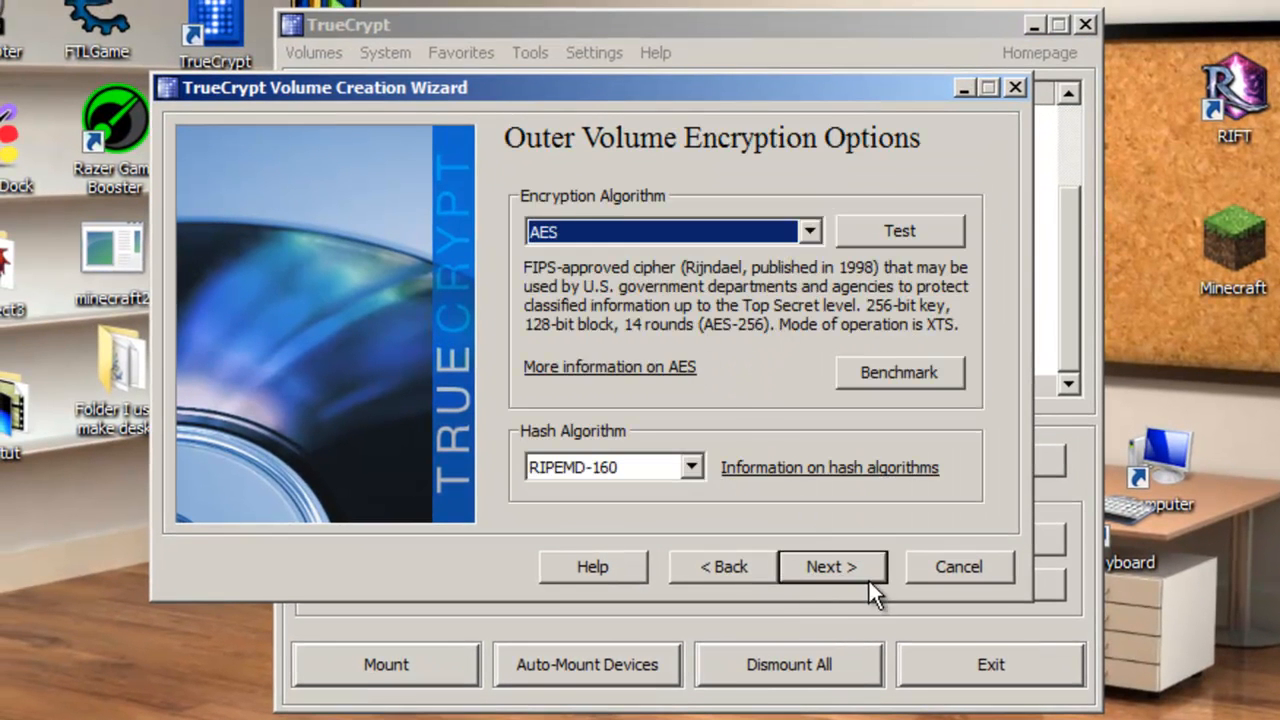
Keep AES encryption with the RIPEMD-160 hash for the outer volume, and set its size to 1 GB
click(860, 572)
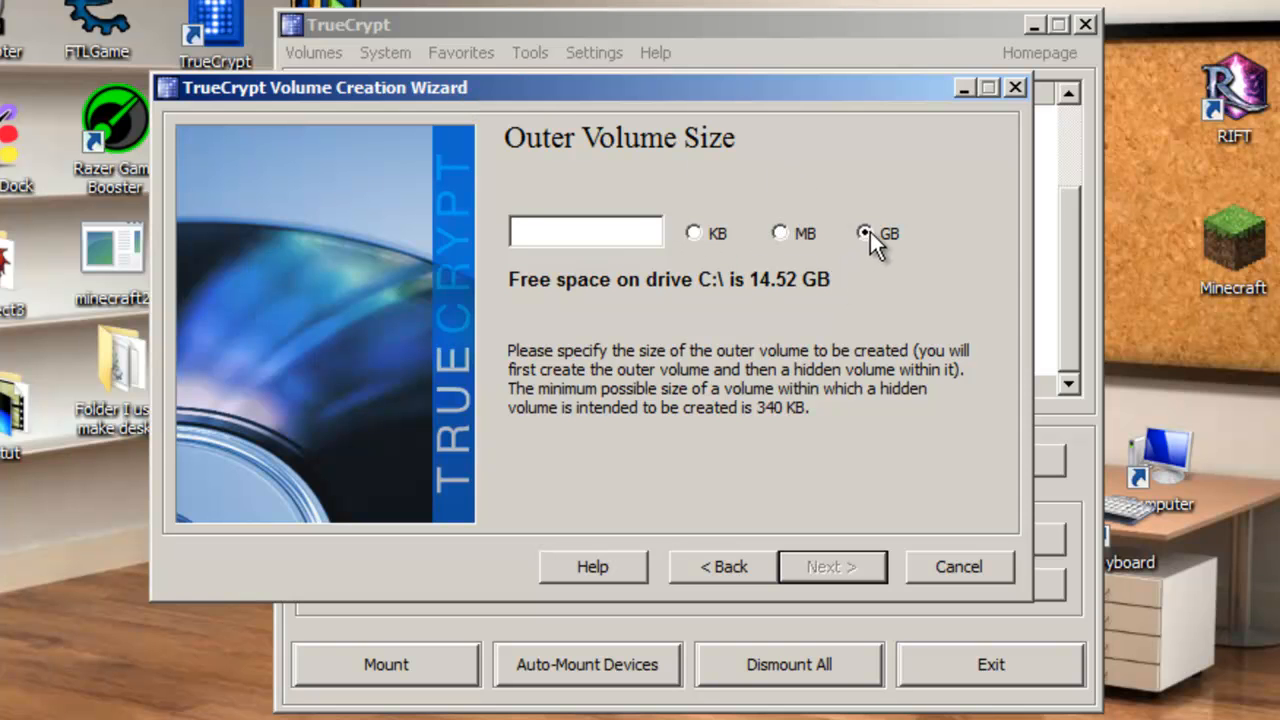
text(1)
drag(367, 100, 531, 78)
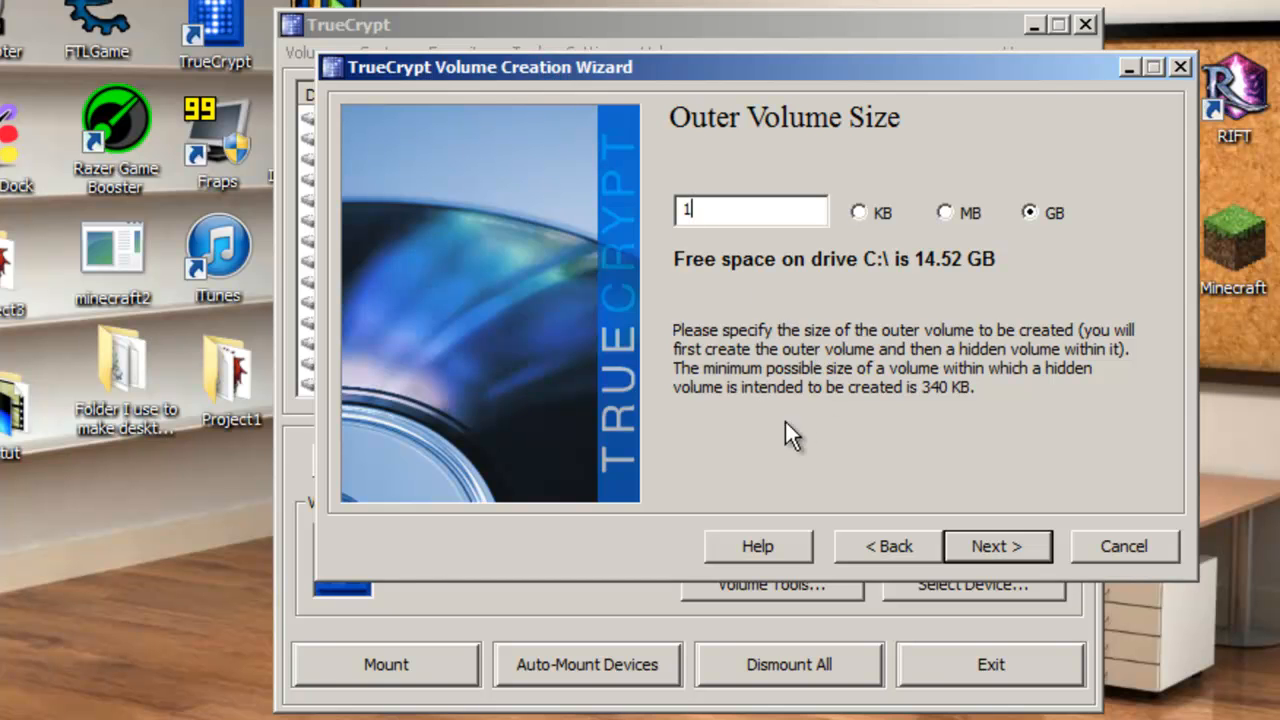
click(978, 547)
Enter and confirm the outer volume password, and continue to the format settings
drag(798, 66, 617, 113)
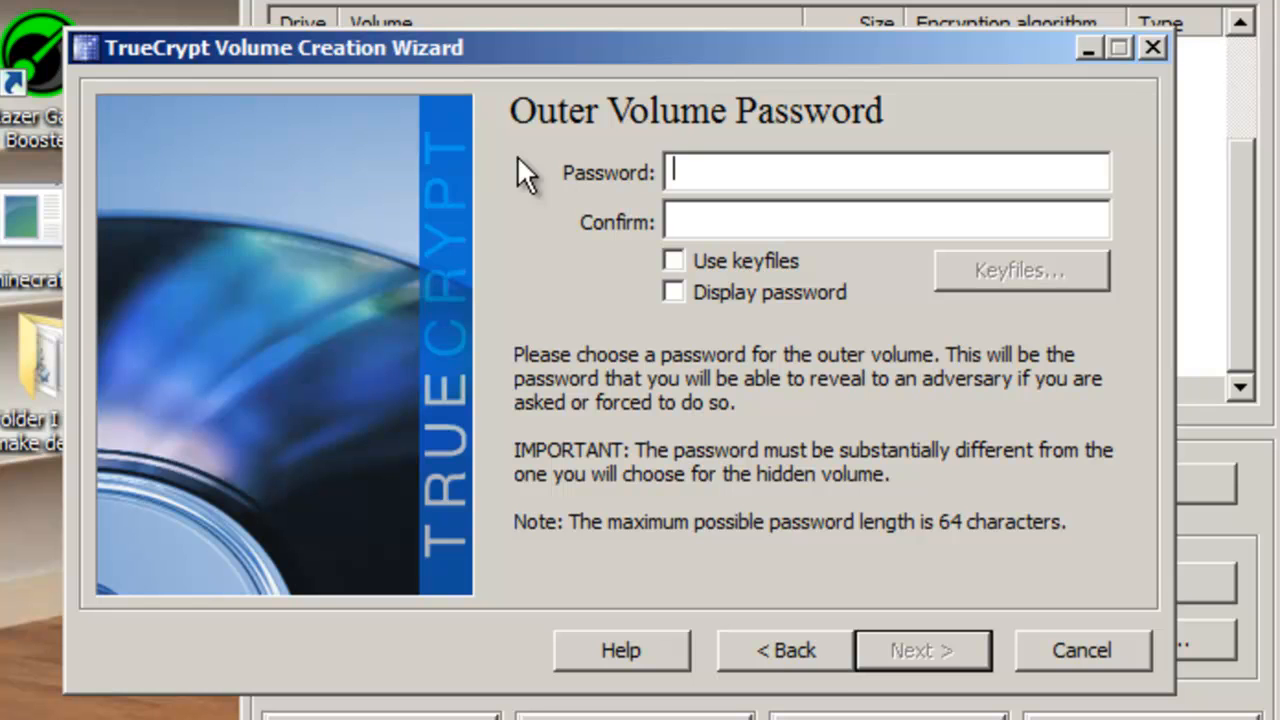
text(*********)
key(Tab)
text(*****)
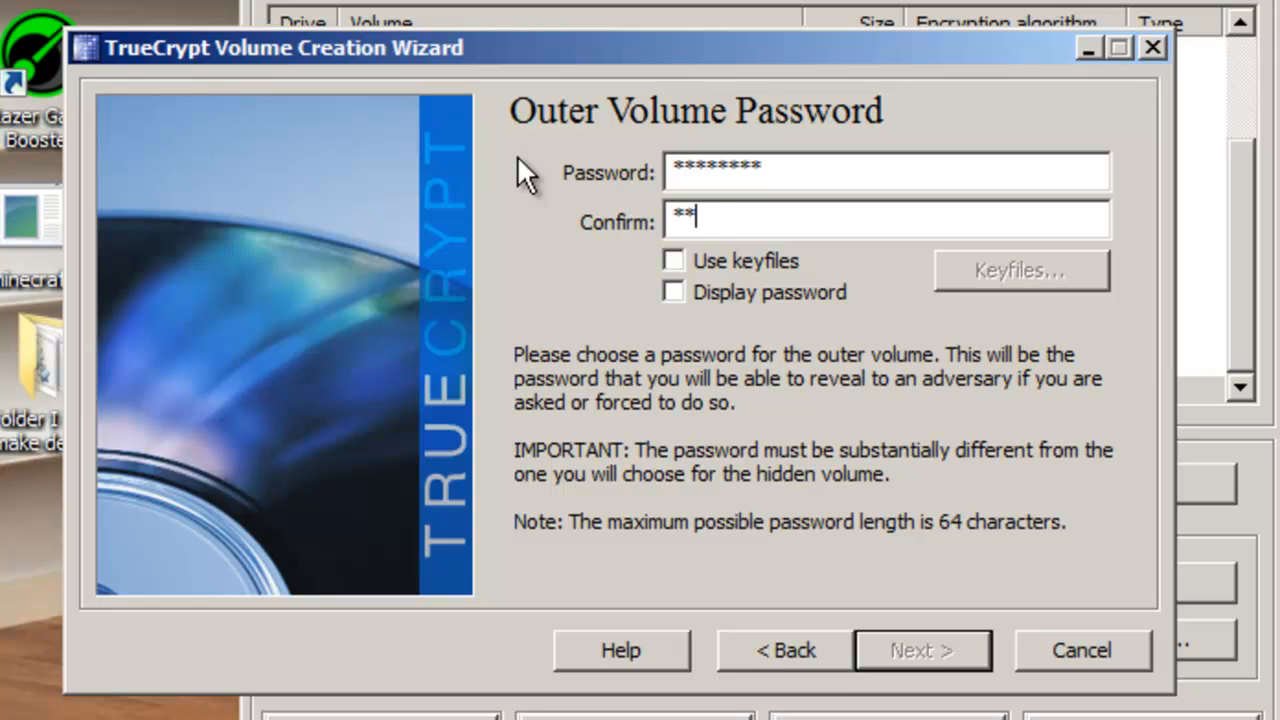
text(****)
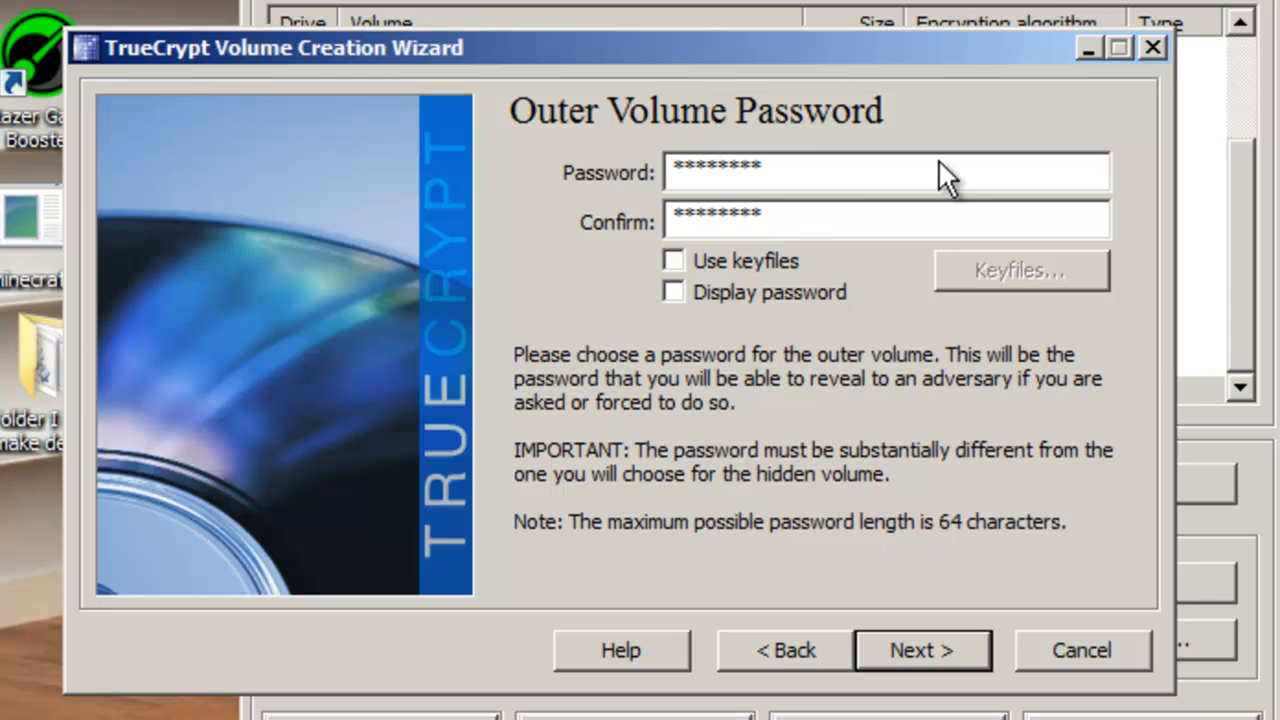
click(960, 653)
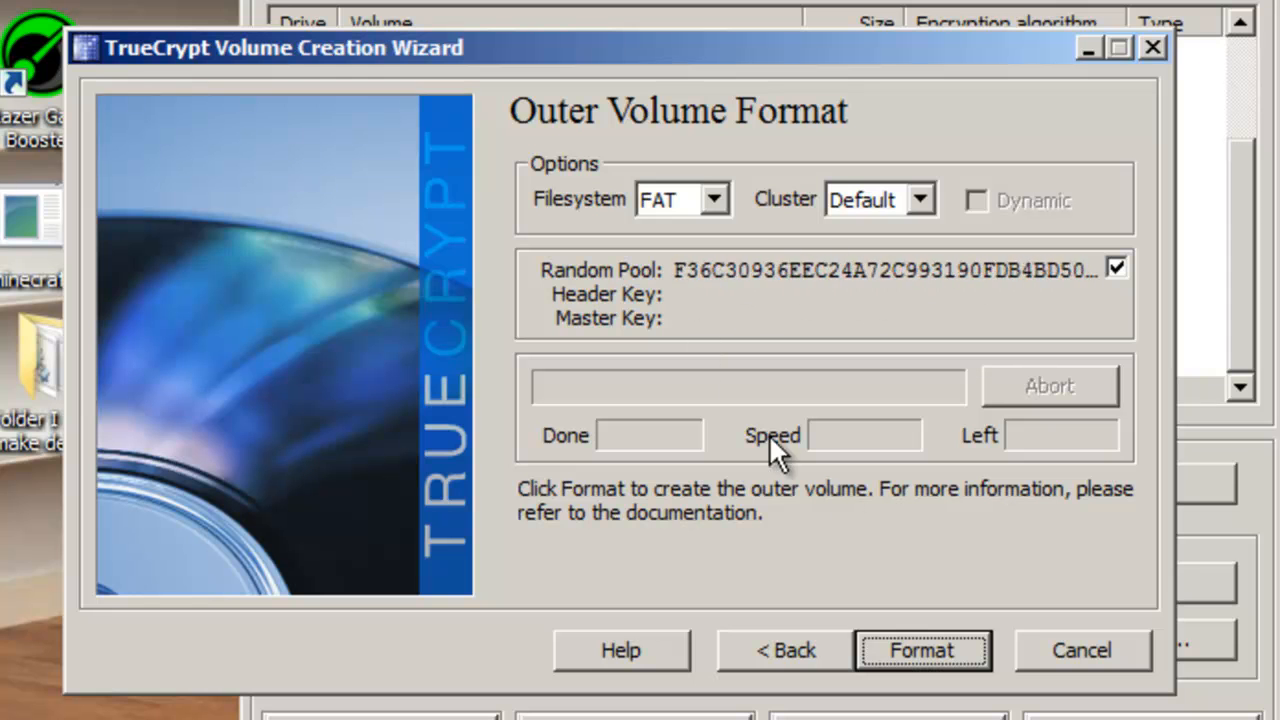
Format the outer volume with the FAT filesystem and default cluster size, and check drive Z: in the main TrueCrypt window
click(907, 646)
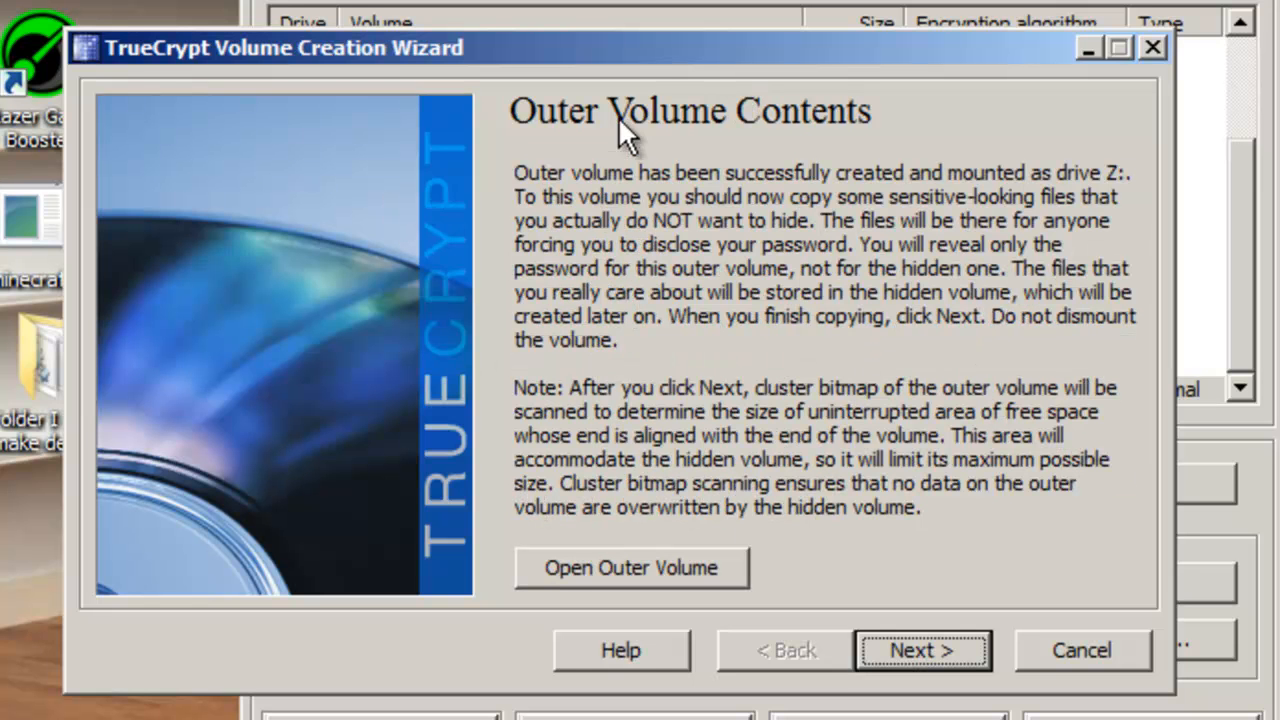
drag(633, 56, 775, 26)
drag(600, 0, 900, 0)
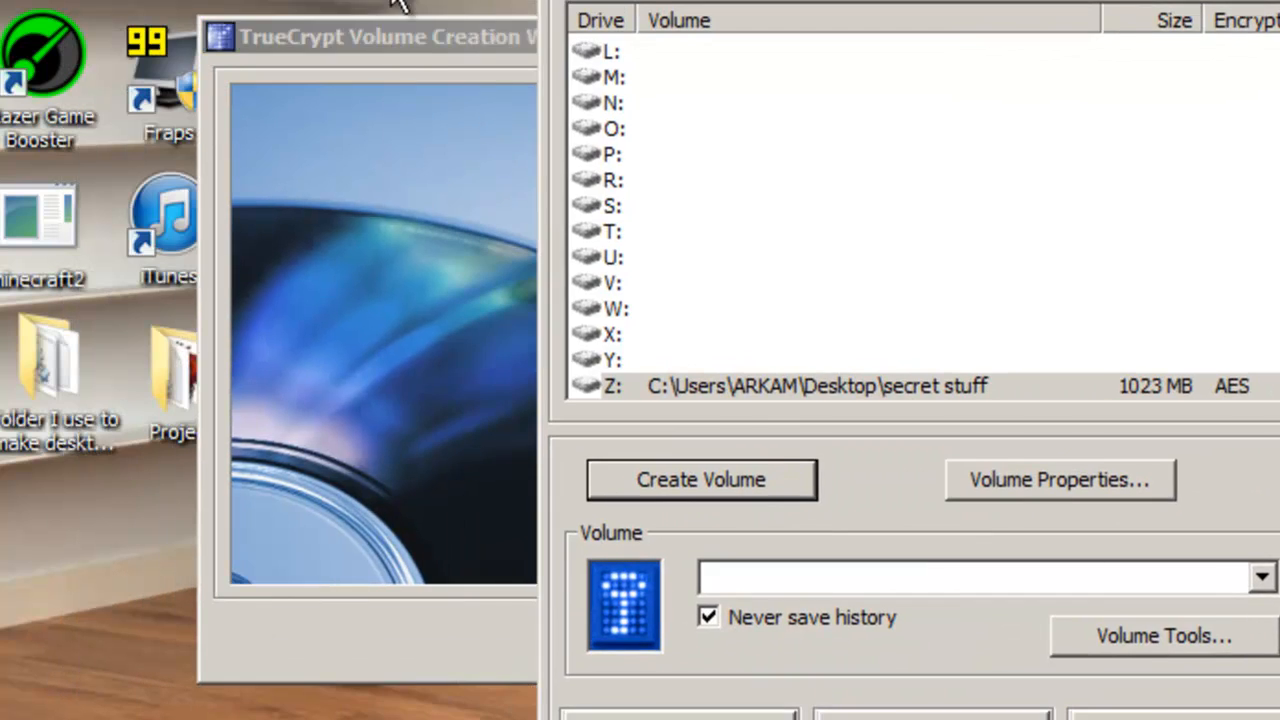
drag(425, 28, 716, 0)
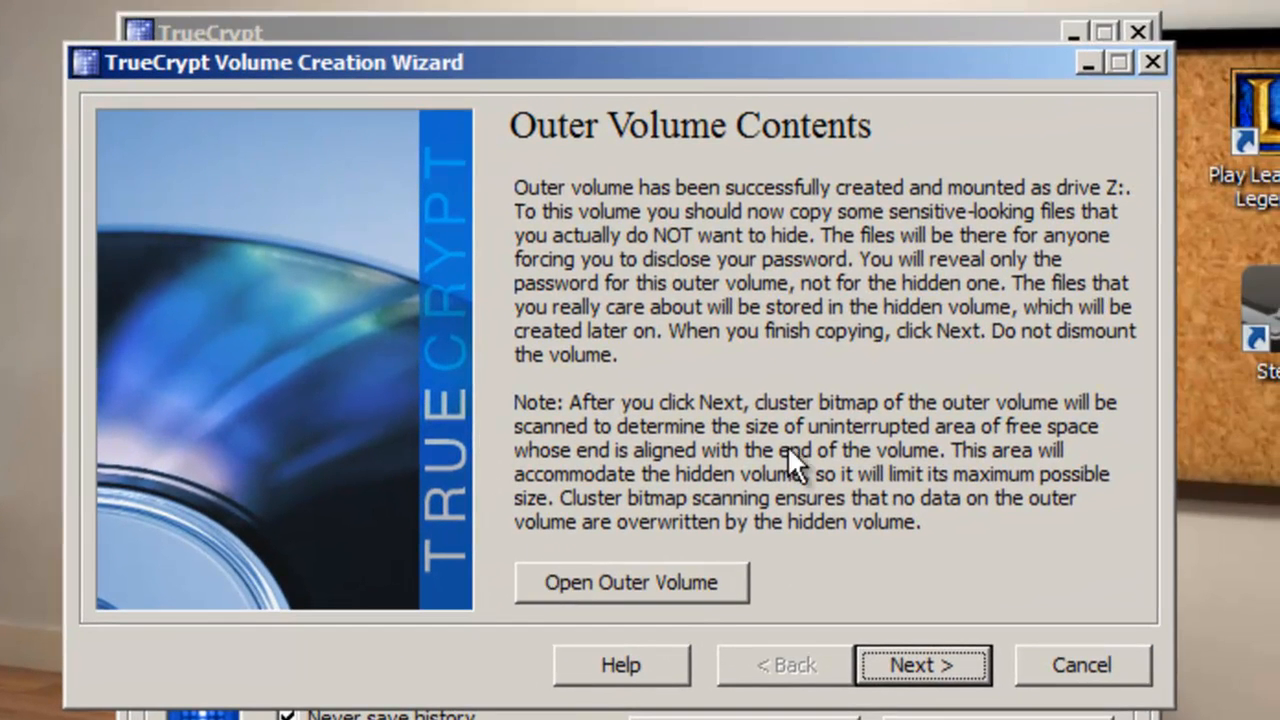
Open the outer volume and create a text document named "Secret stuff" on drive Z:
click(583, 590)
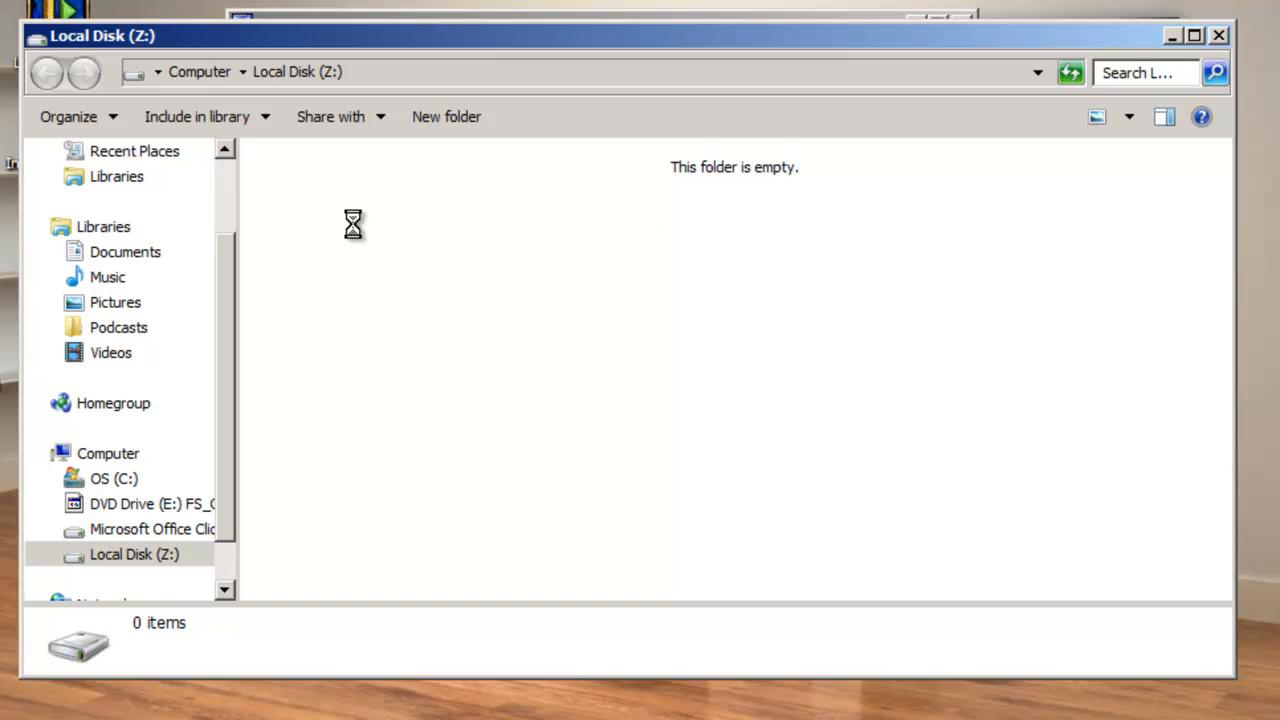
right_click(353, 223)
mouse_move(424, 512)
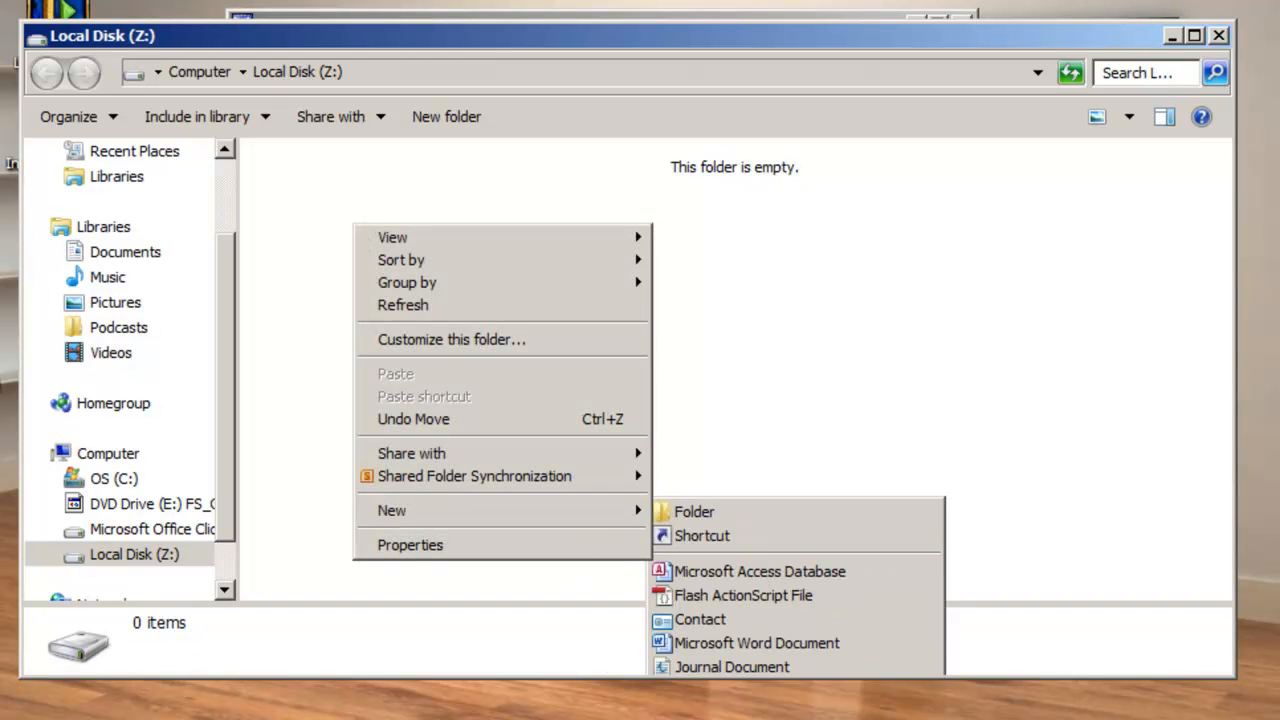
click(740, 715)
key(BackSpace)
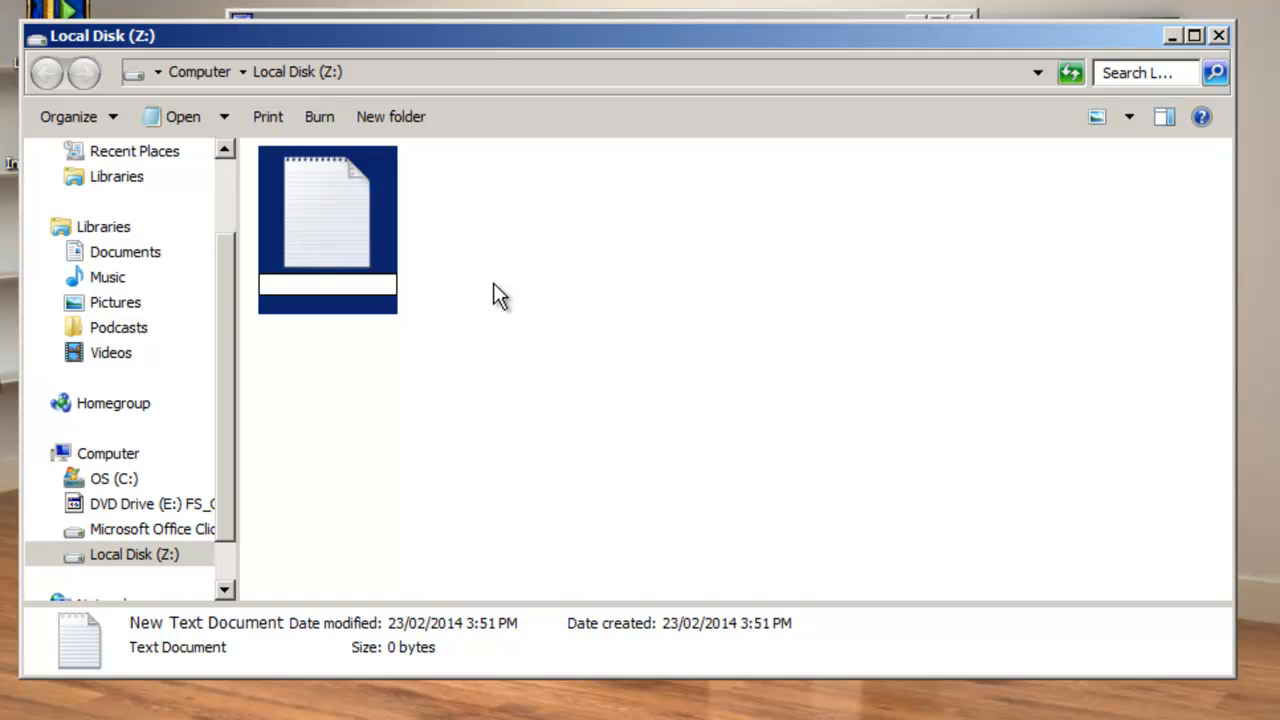
text(Secret stuff)
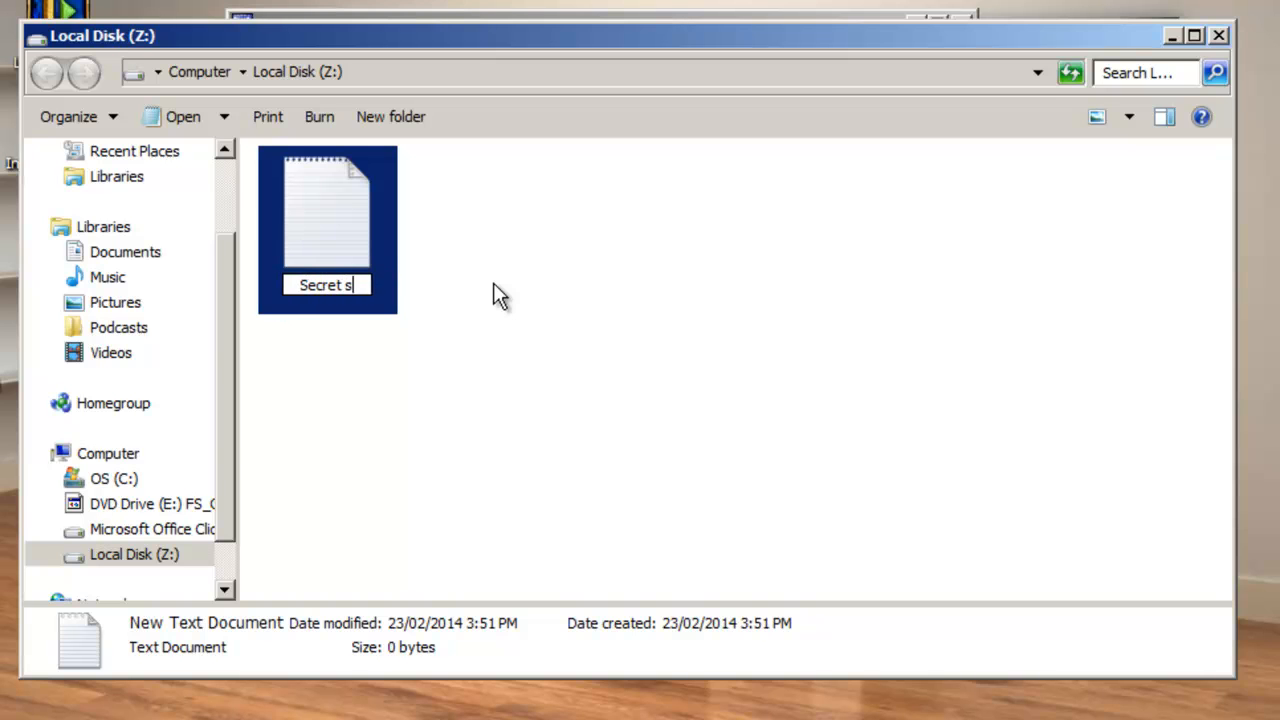
key(Return)
Write "Surprise party for mom tomorrow!" in the Secret stuff document, then save and close it
double_click(362, 210)
text(S)
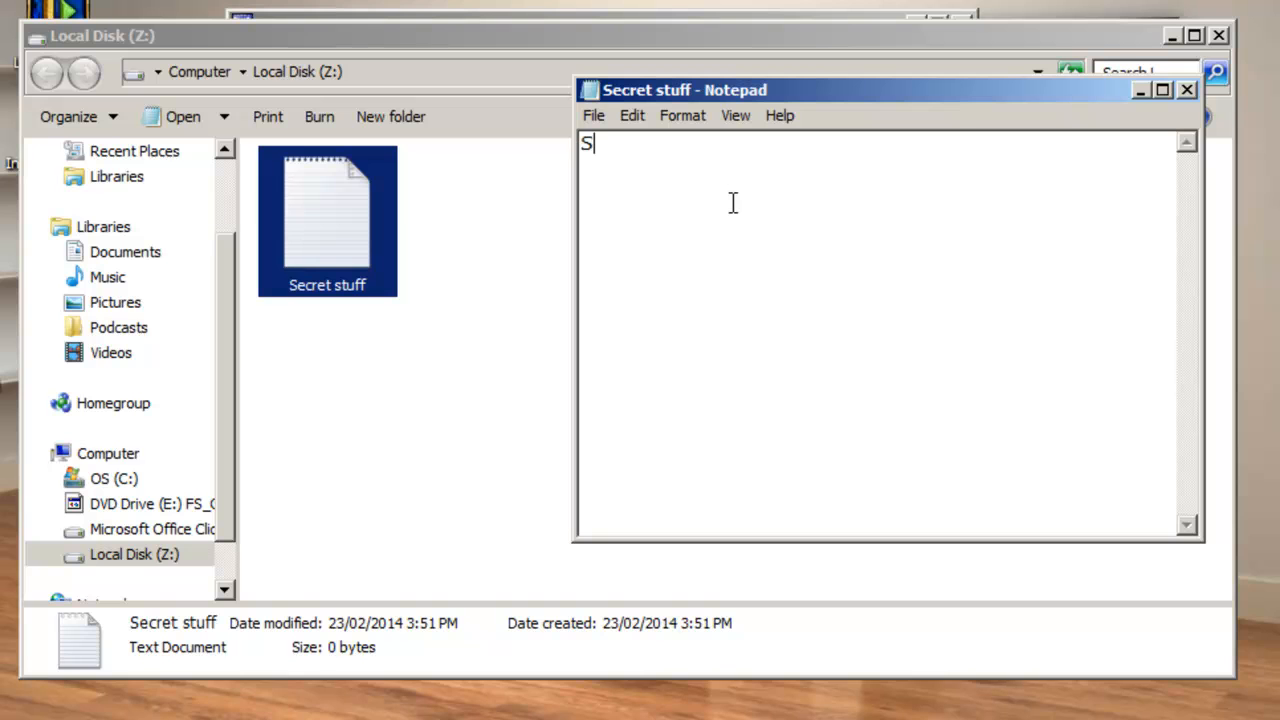
text(urprise party foo)
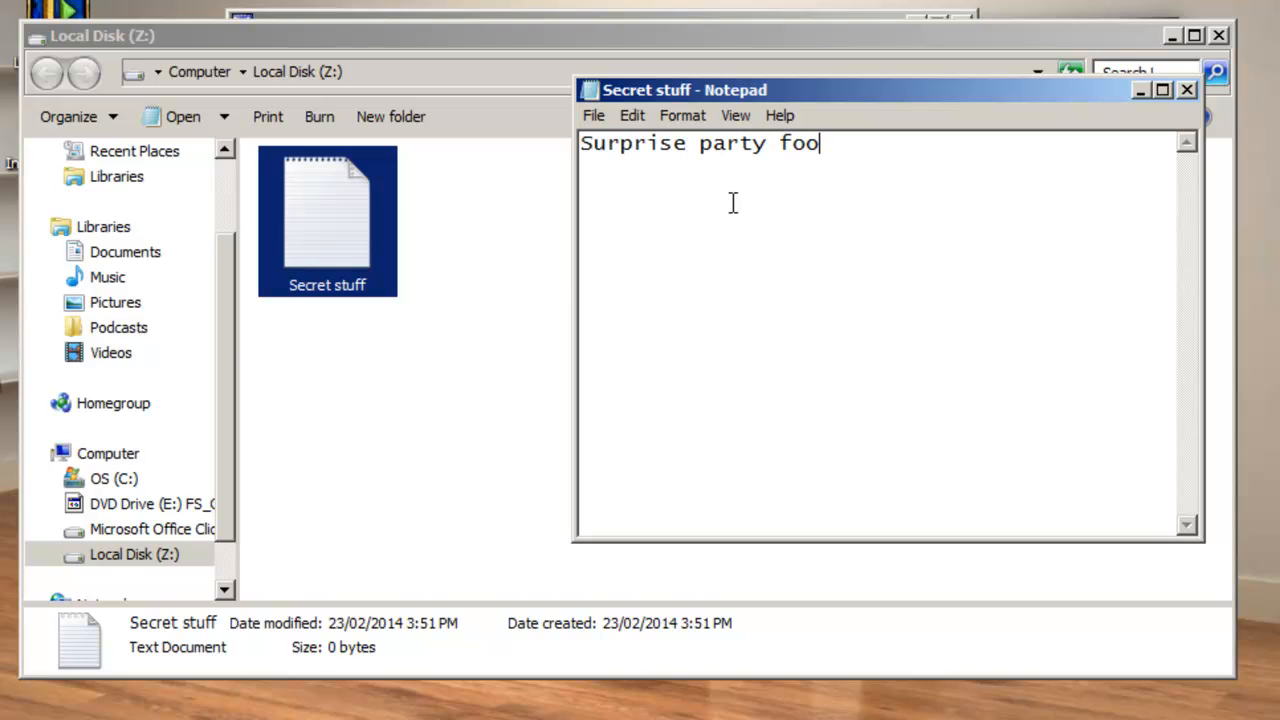
key(BackSpace)
text(r mom tomorrow!)
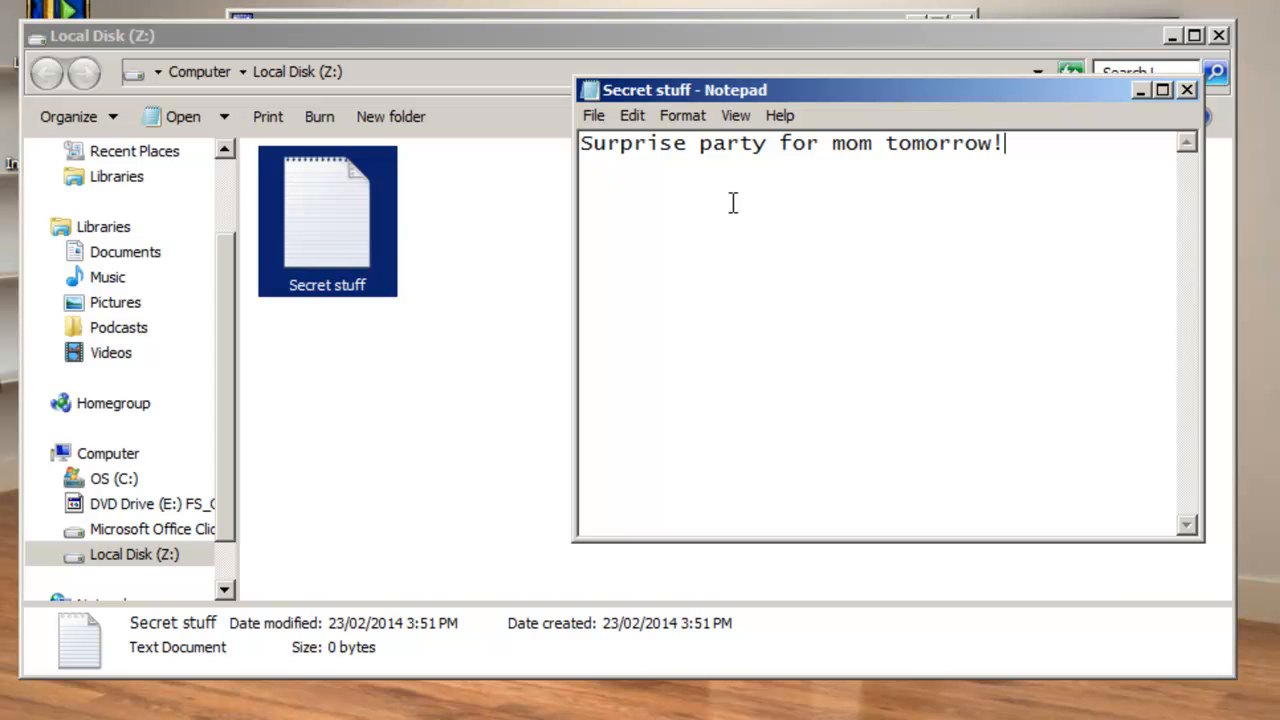
key(ctrl+s)
click(1184, 91)
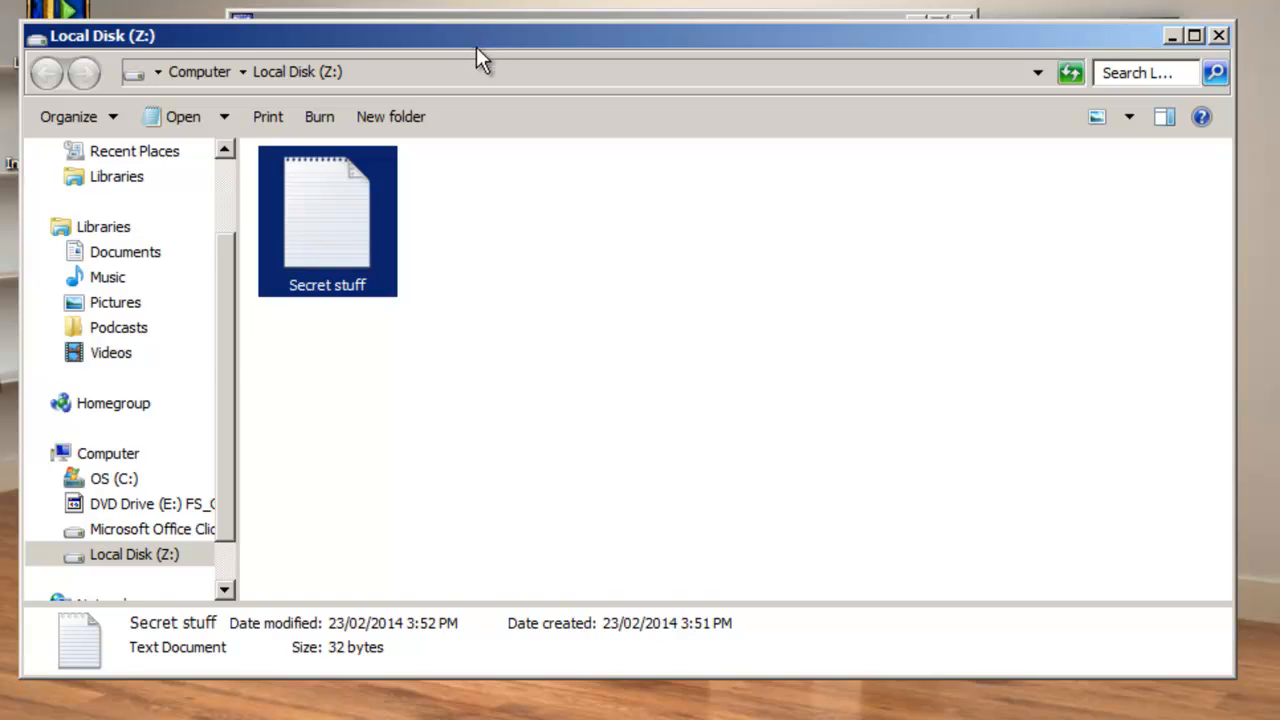
Close the outer volume's folder window and continue to the hidden volume, keeping AES encryption with the RIPEMD-160 hash
drag(477, 48, 333, 70)
click(1074, 62)
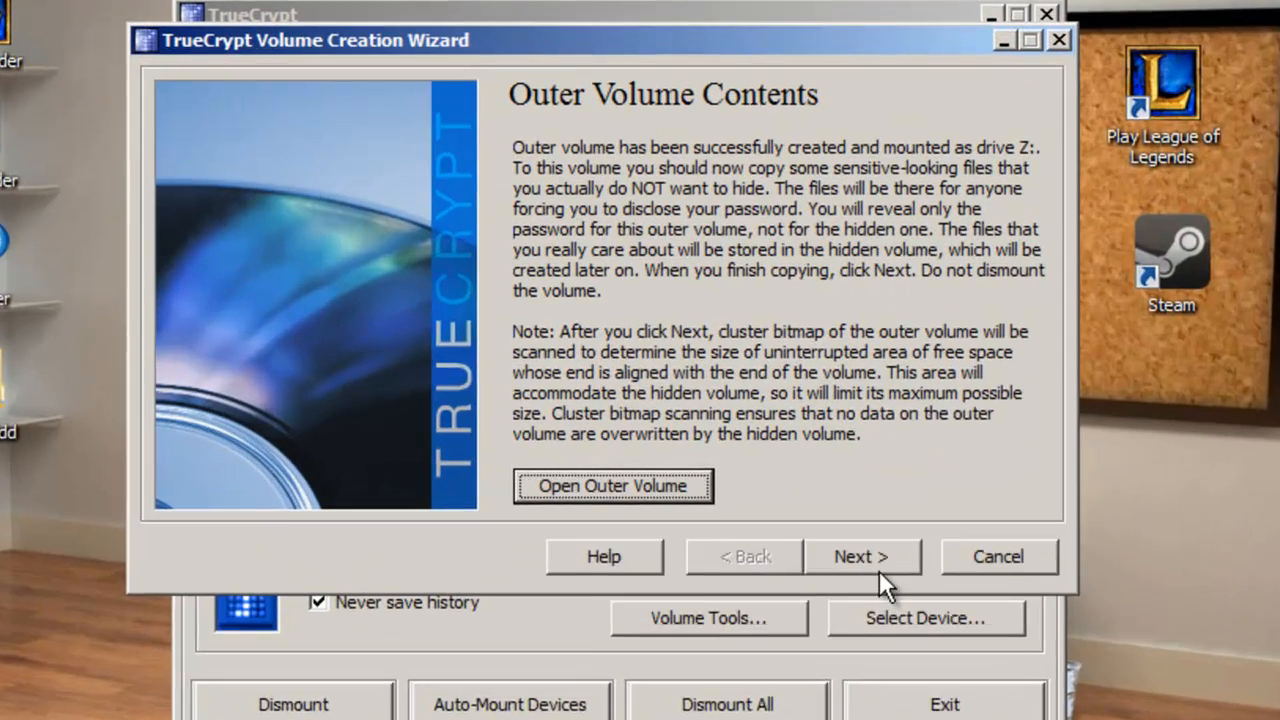
click(806, 480)
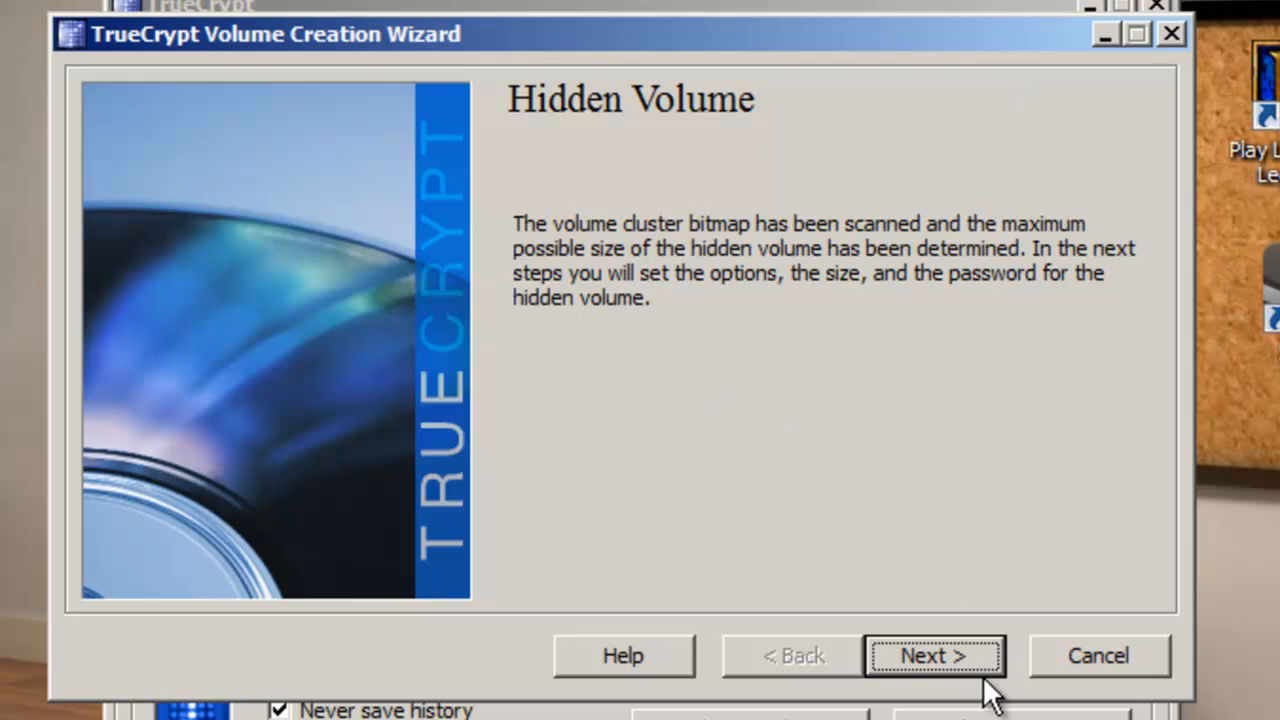
click(960, 660)
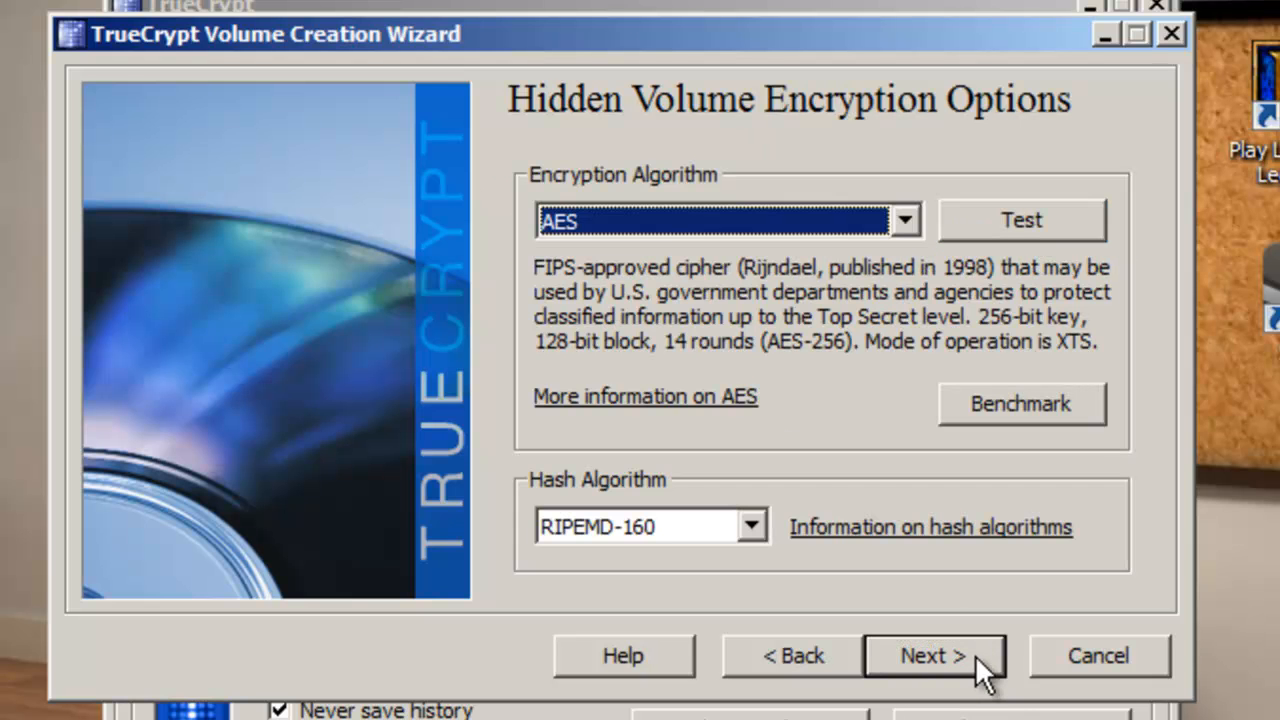
click(920, 651)
Set the hidden volume's size to 1016 MB and accept that size
click(974, 222)
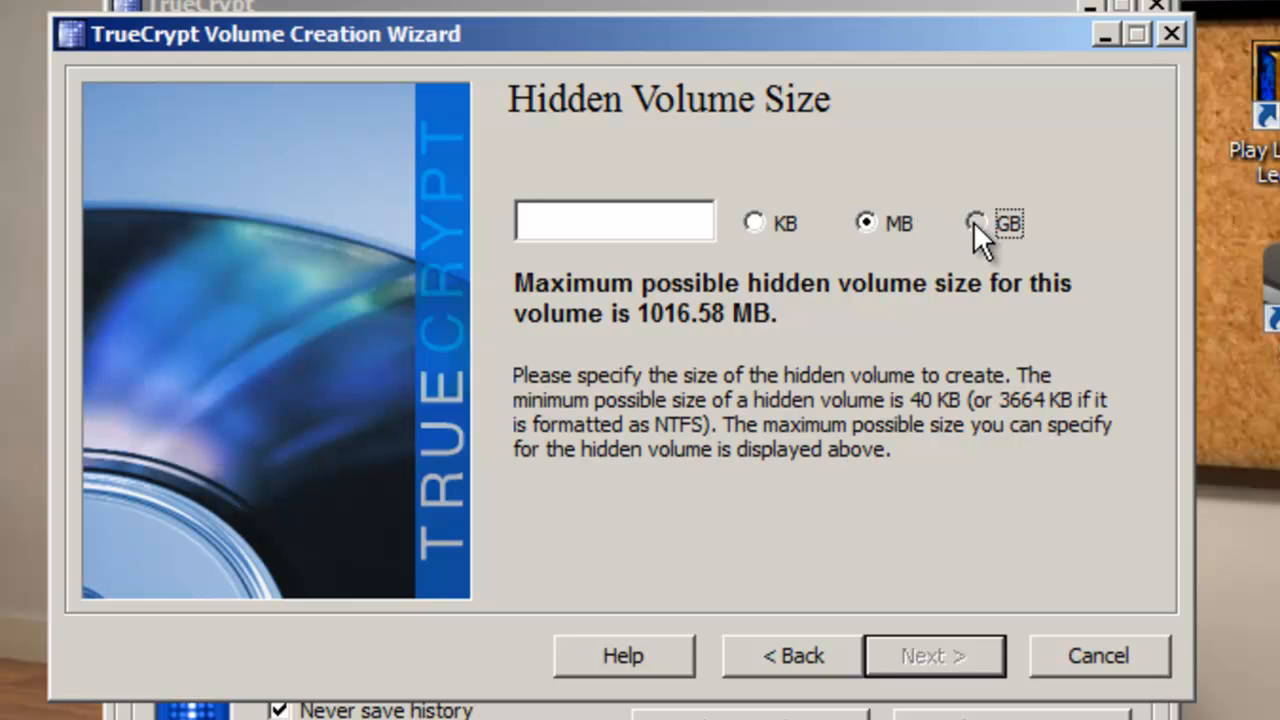
text(1)
click(864, 224)
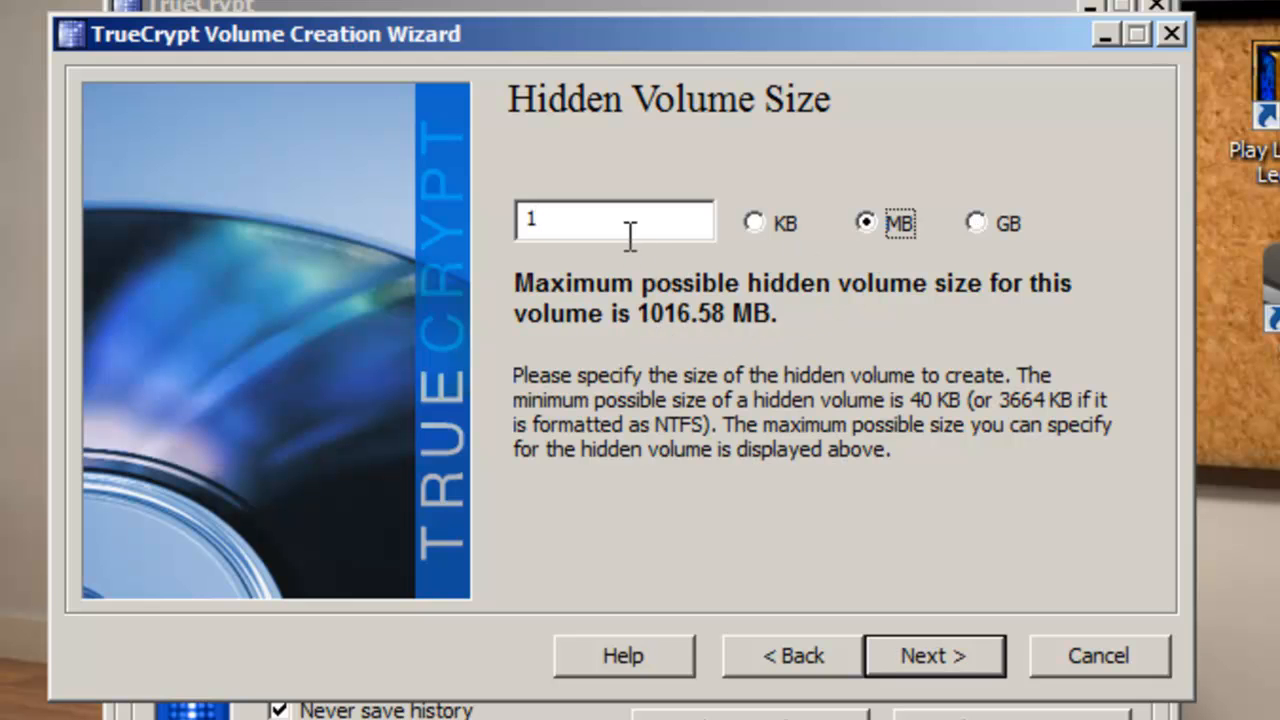
text(01658)
key(BackSpace)
key(BackSpace)
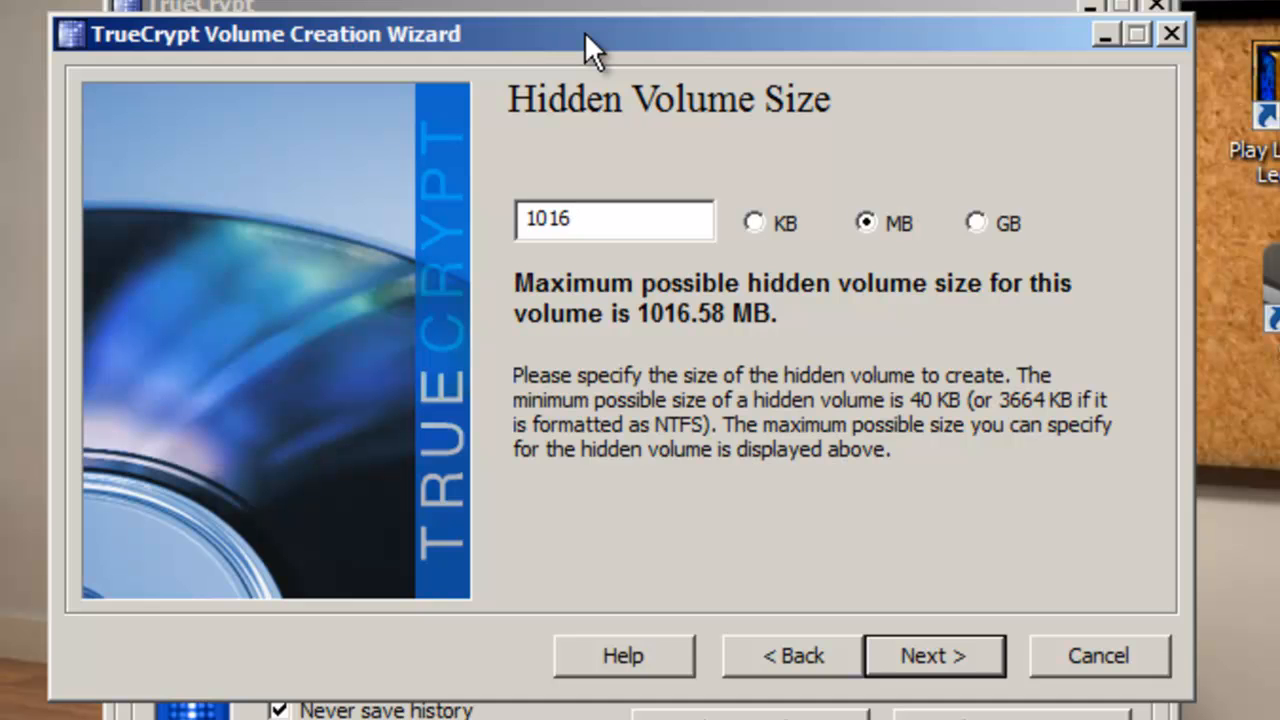
drag(584, 31, 459, 129)
drag(433, 172, 412, 159)
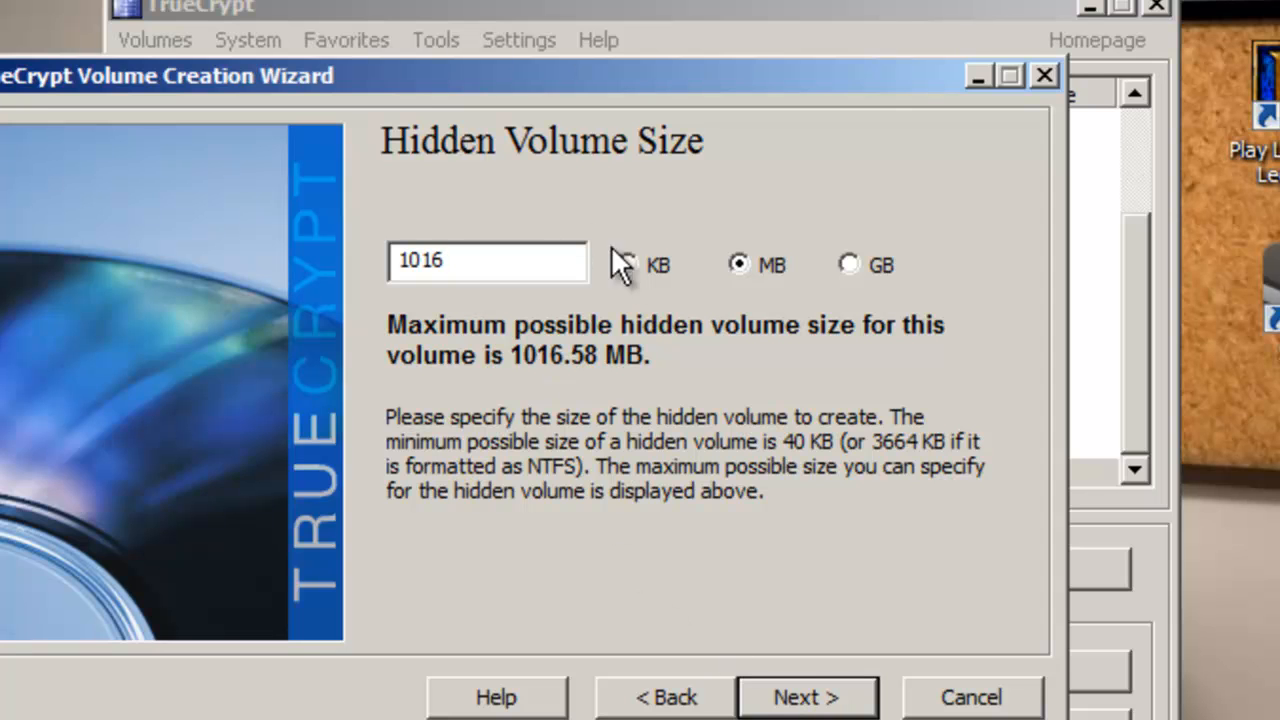
click(786, 694)
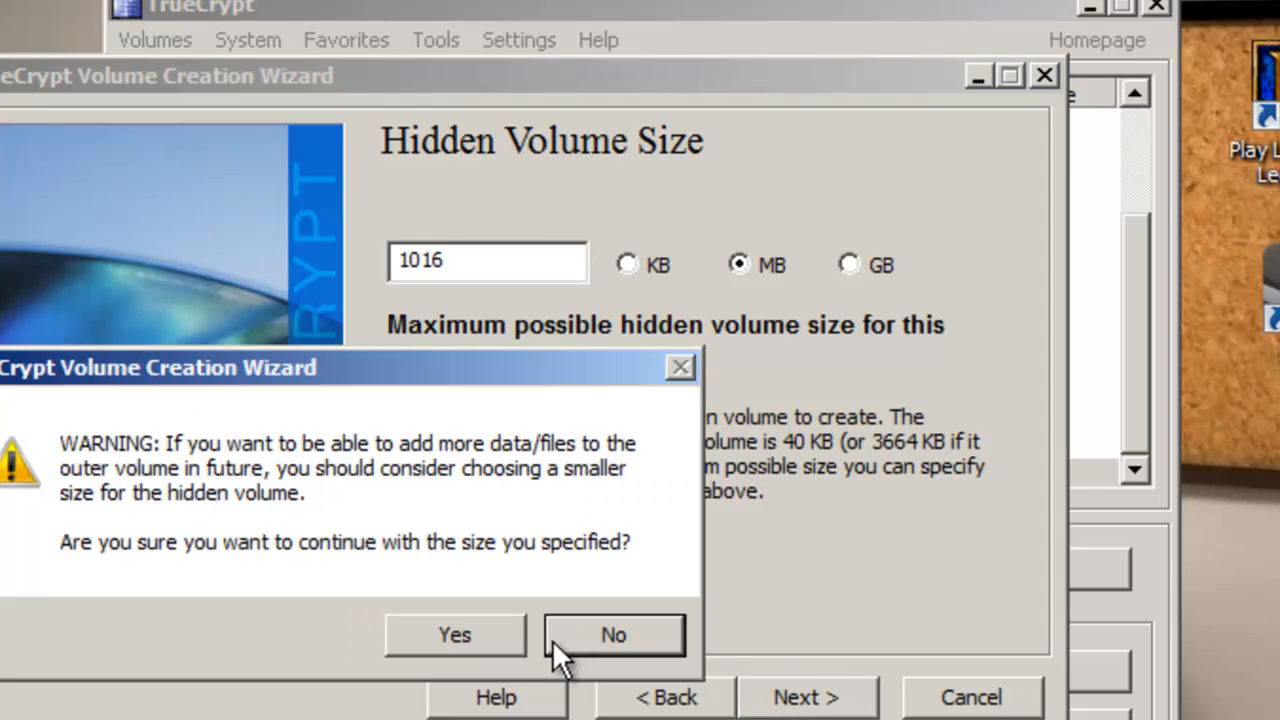
click(493, 637)
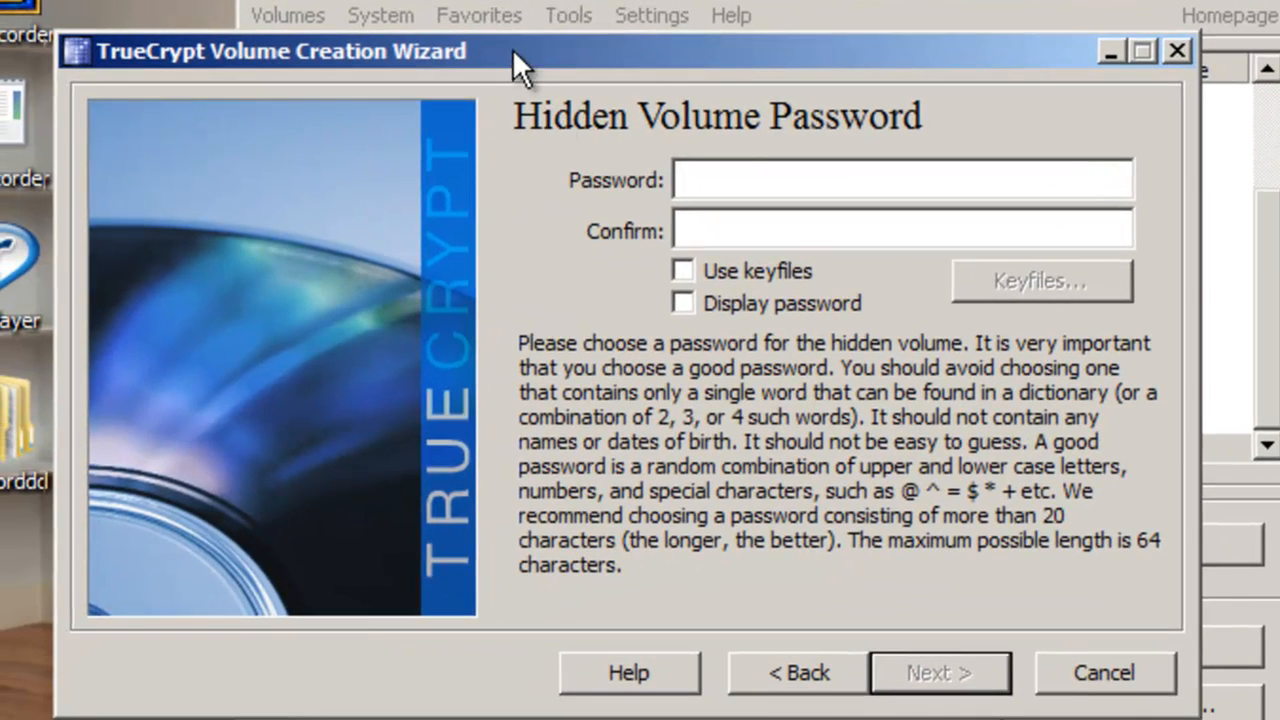
Enter and confirm the hidden volume password, and continue to the format settings
drag(513, 52, 646, 78)
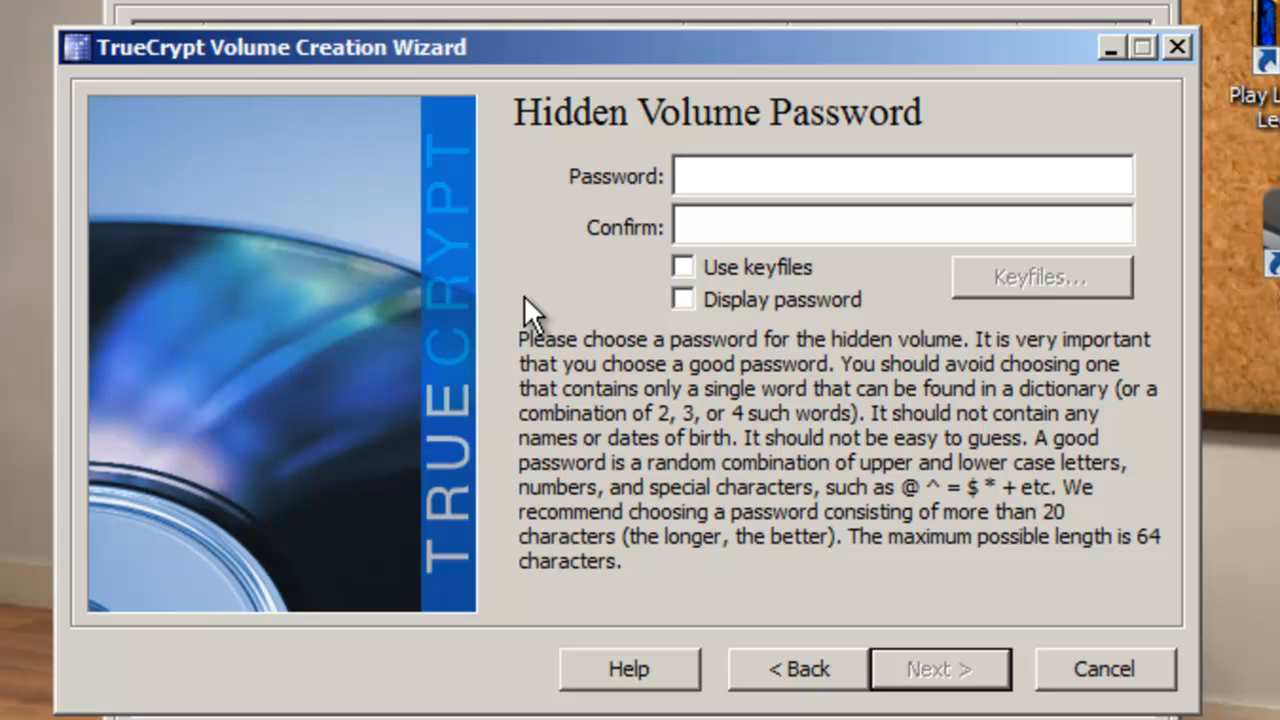
text(********)
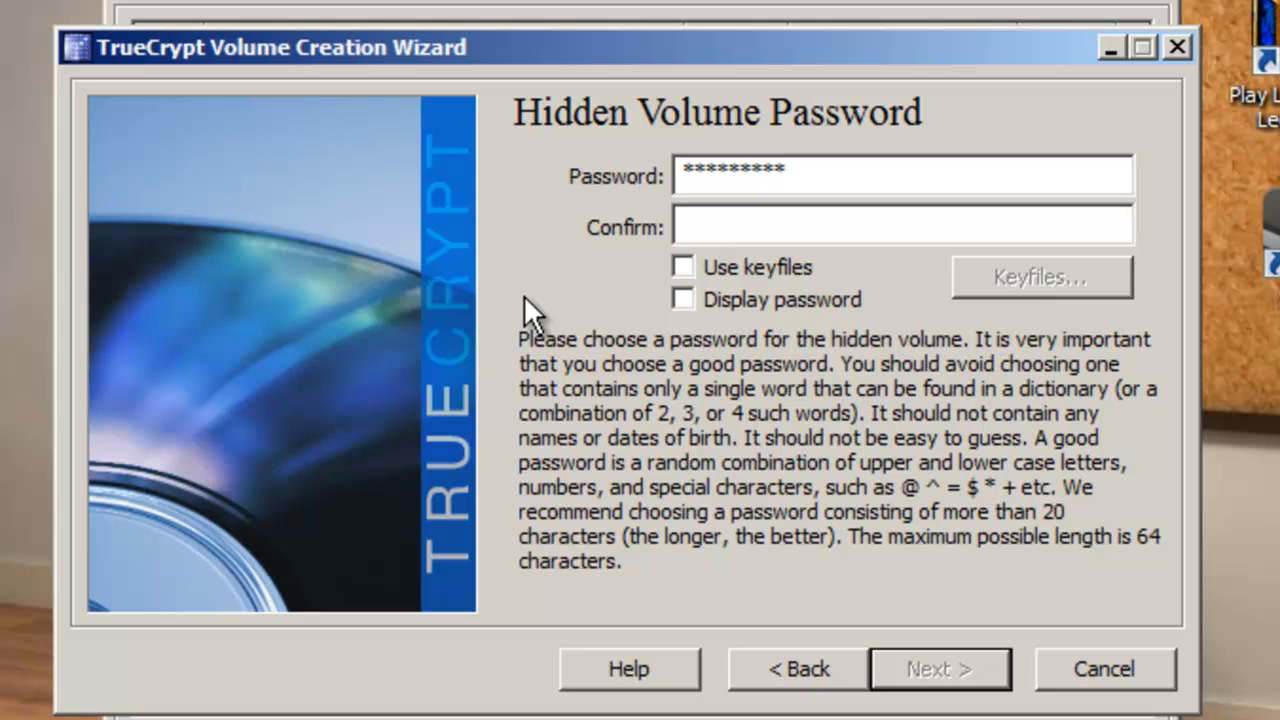
text(******************)
key(Tab)
text(********)
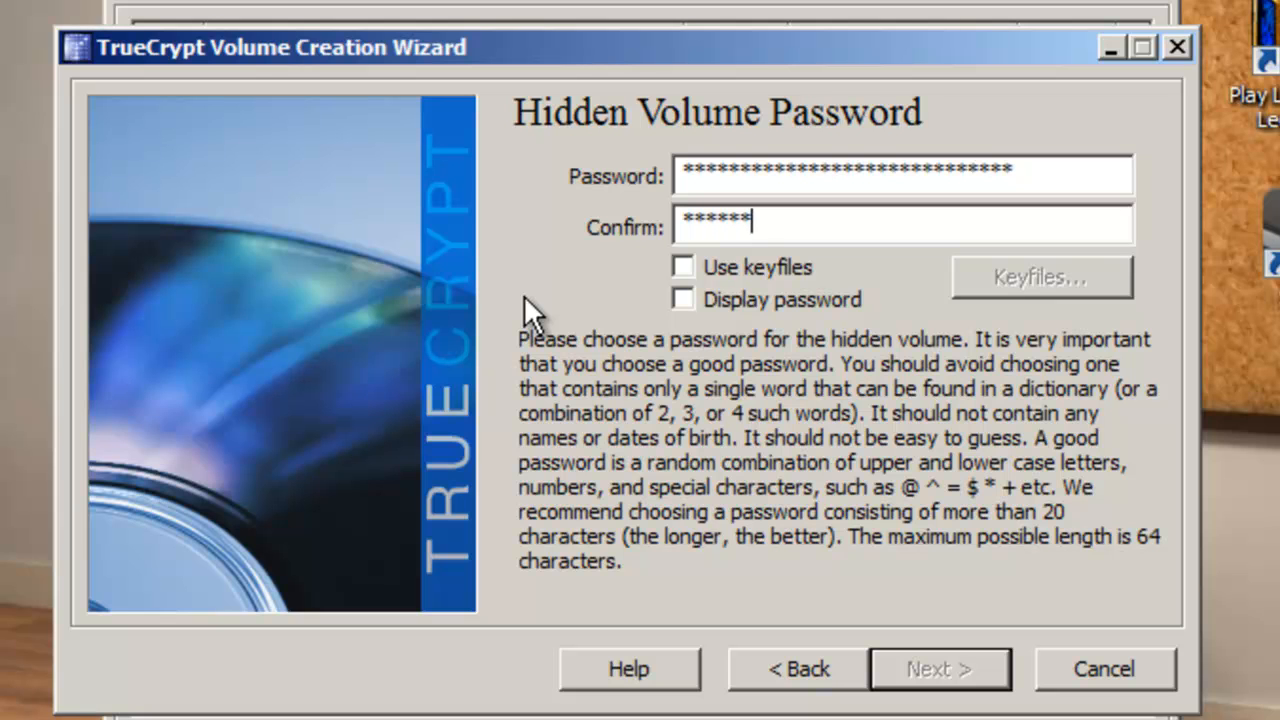
text(*************)
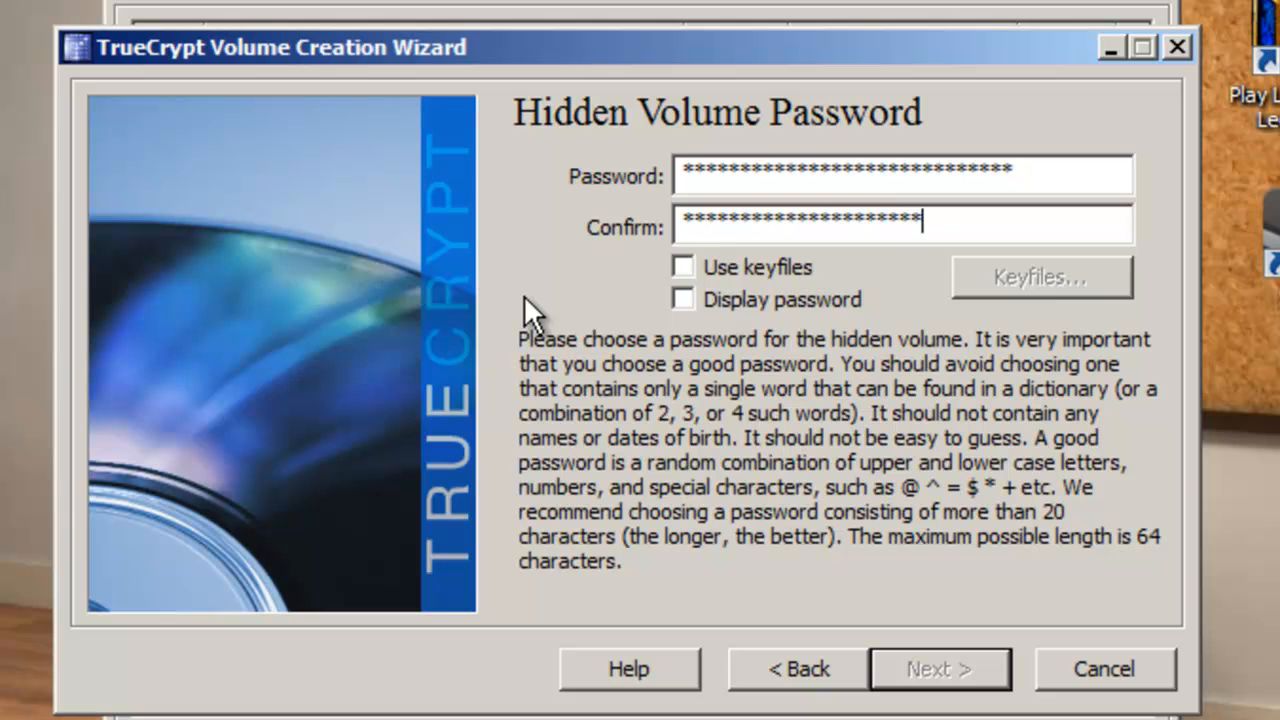
text(******)
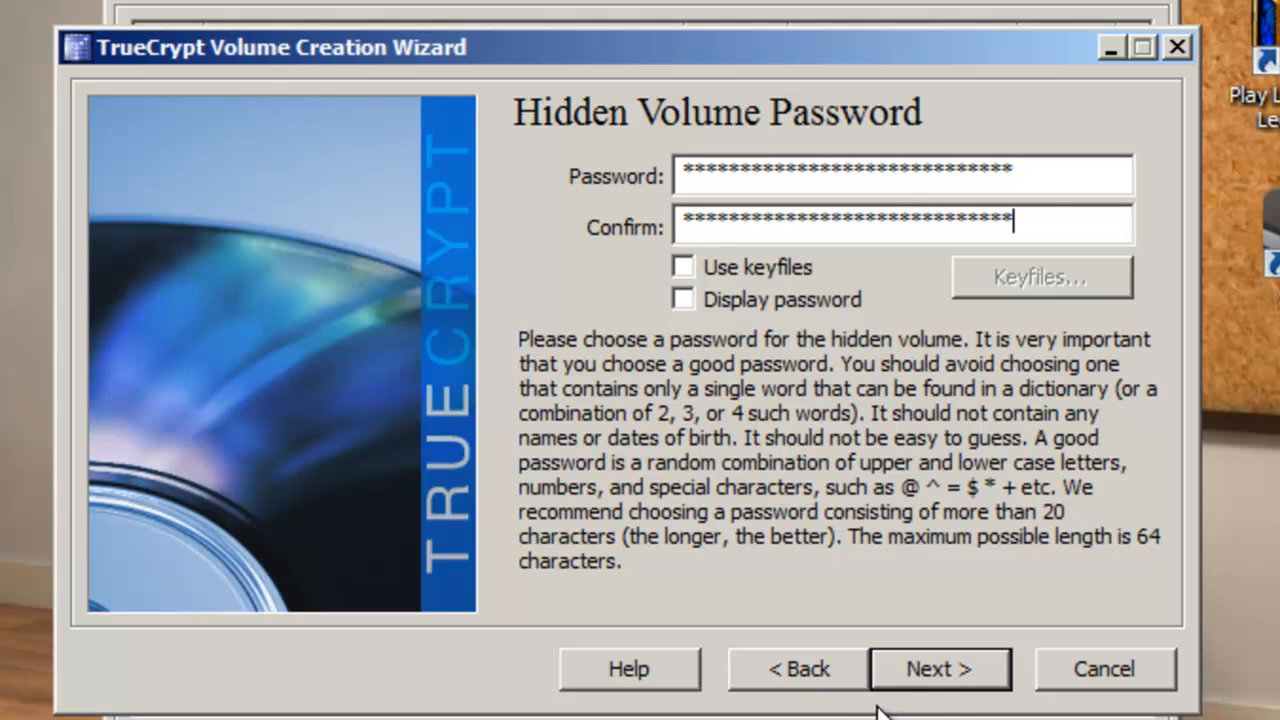
click(930, 676)
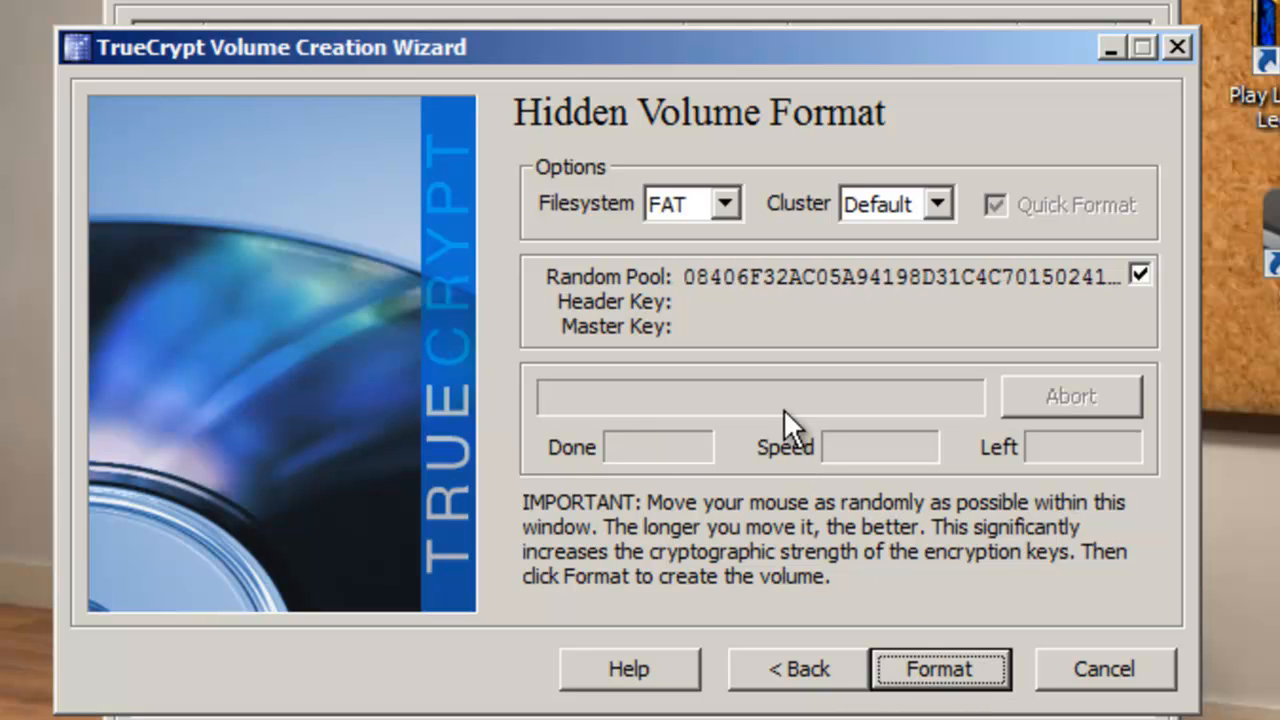
Format the hidden volume with the FAT filesystem and default cluster size, and leave the volume creation wizard
click(930, 668)
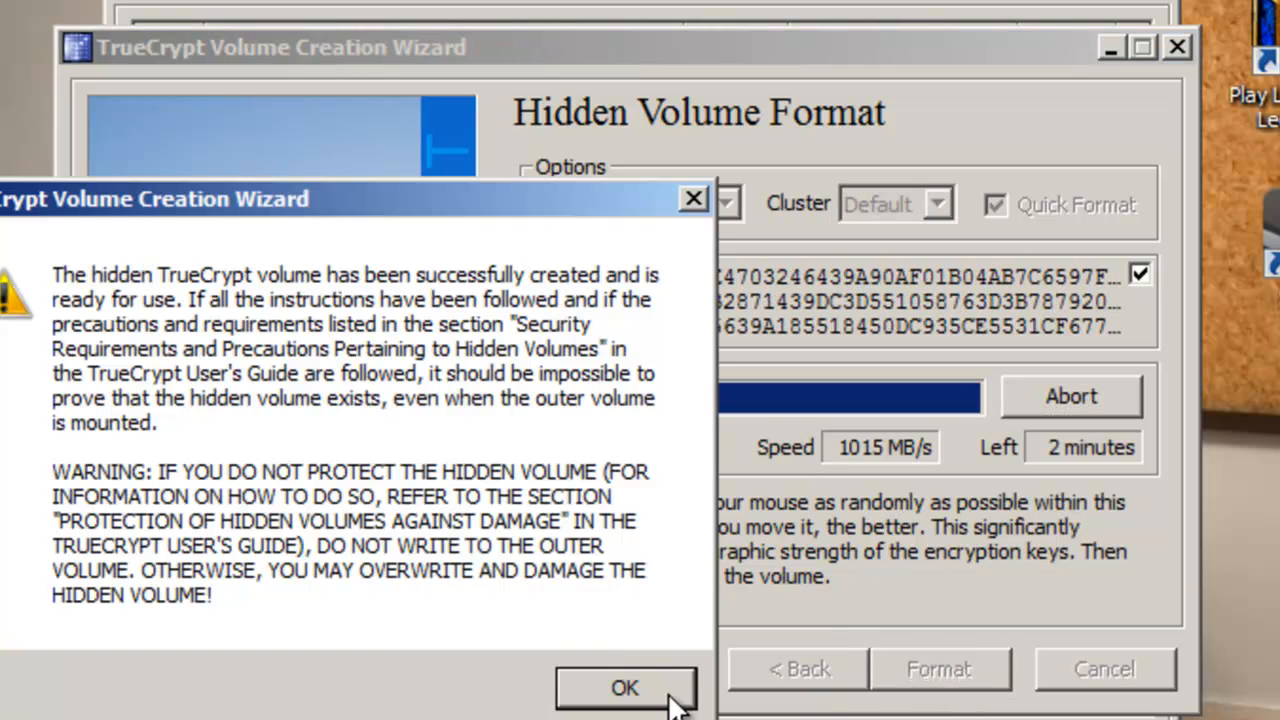
click(674, 698)
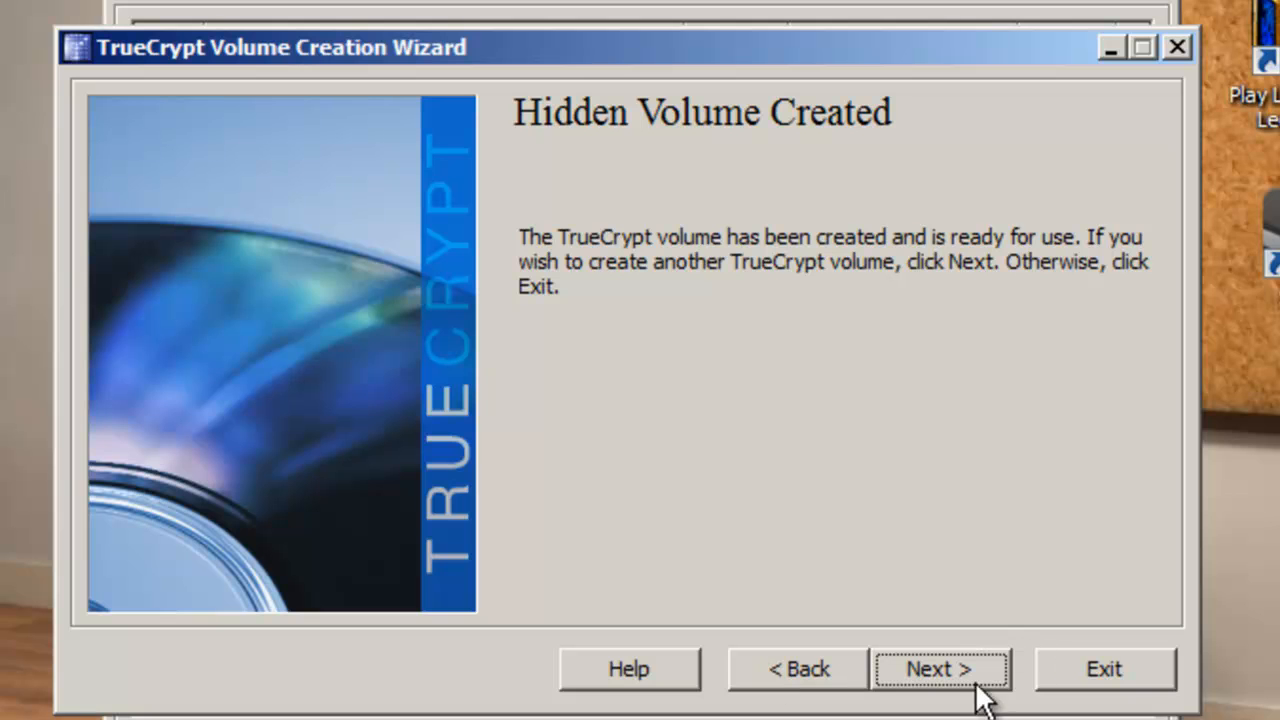
click(945, 668)
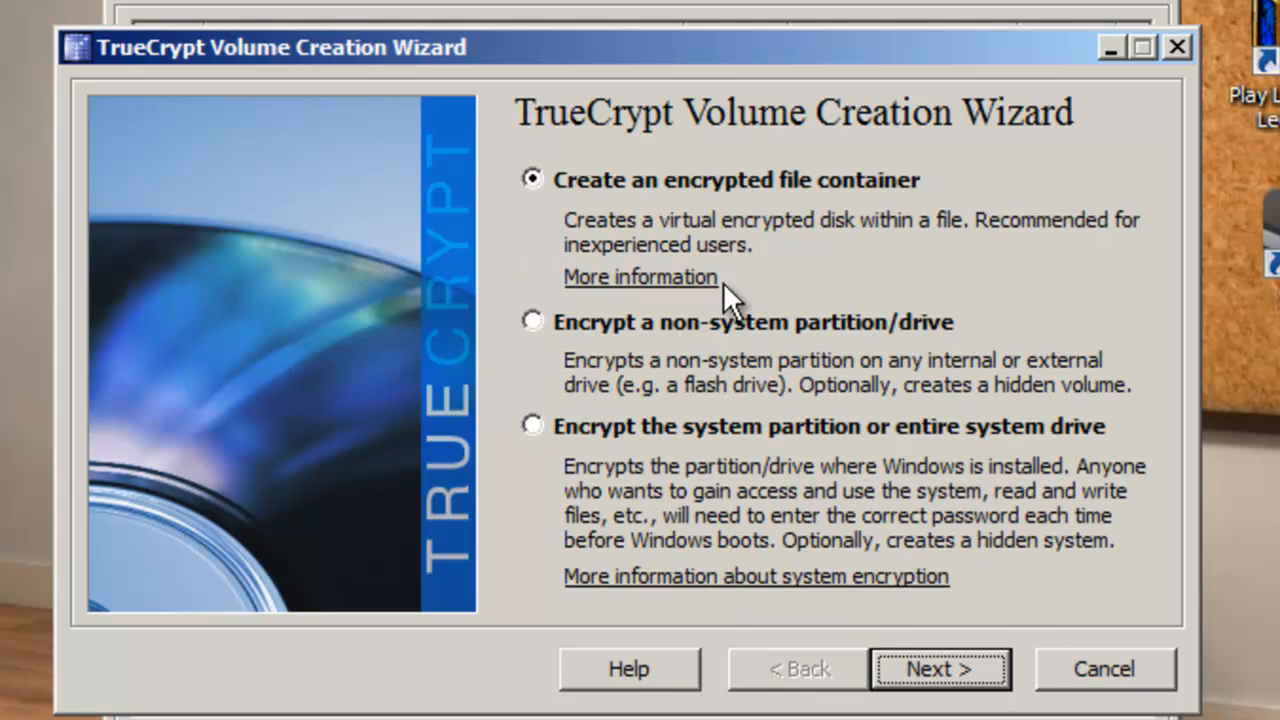
drag(863, 56, 503, 75)
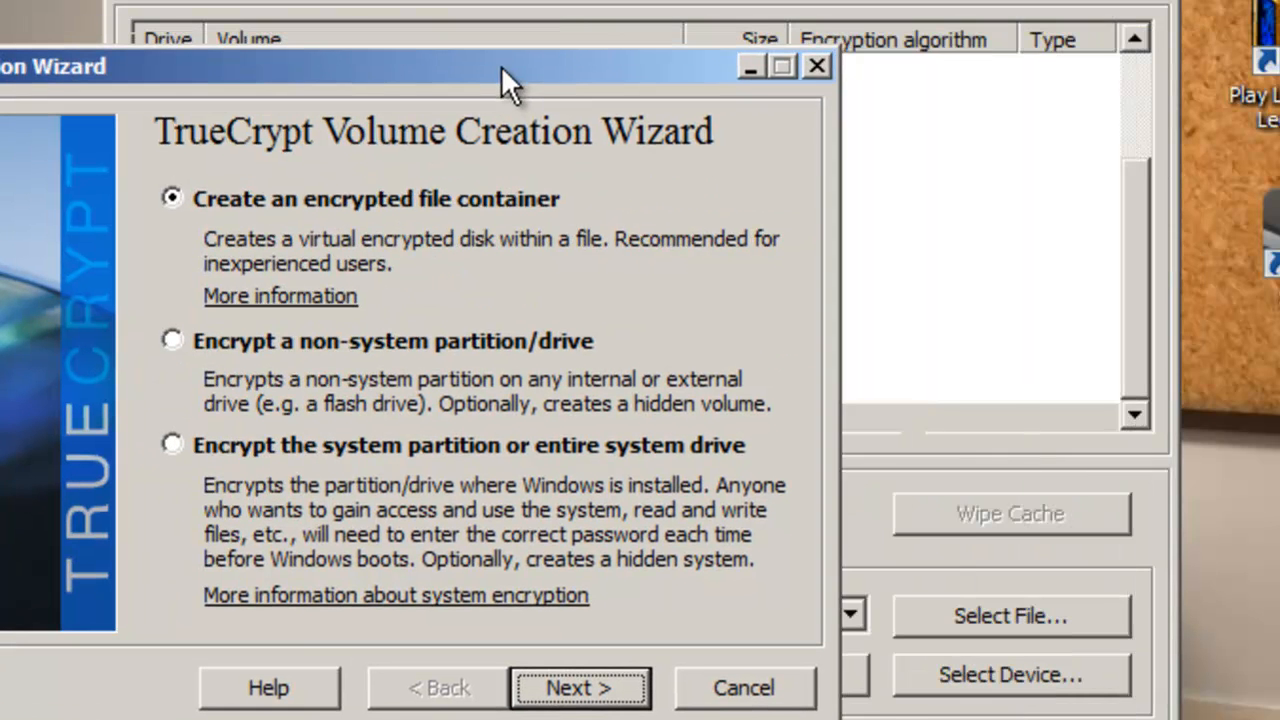
click(748, 692)
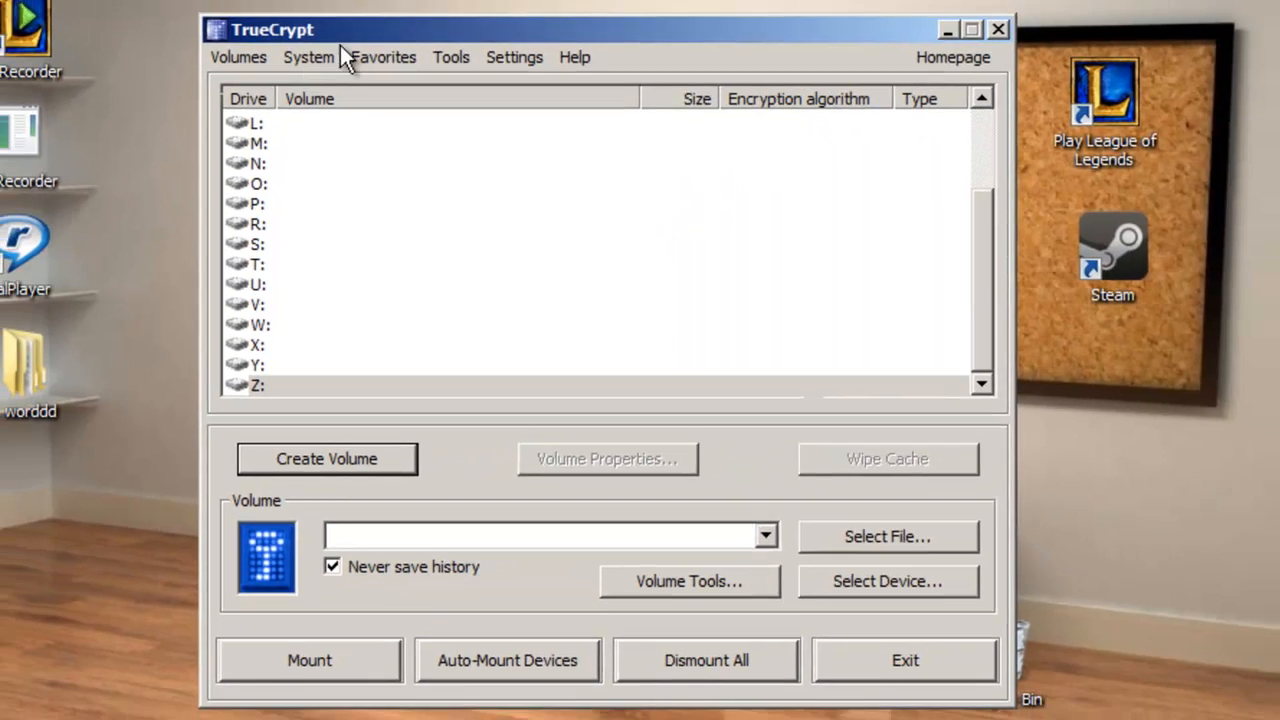
Select the "secret stuff" container file on the desktop as the volume to mount
drag(332, 29, 973, 26)
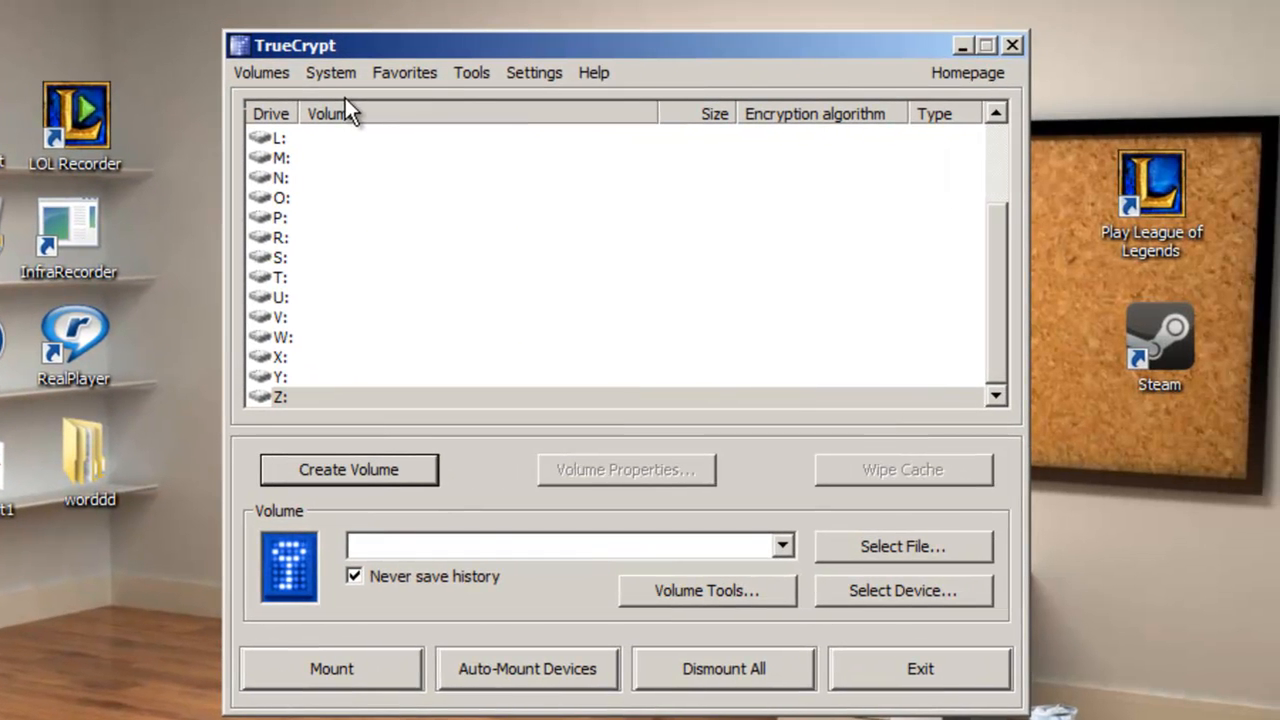
scroll(376, 256, up, 2)
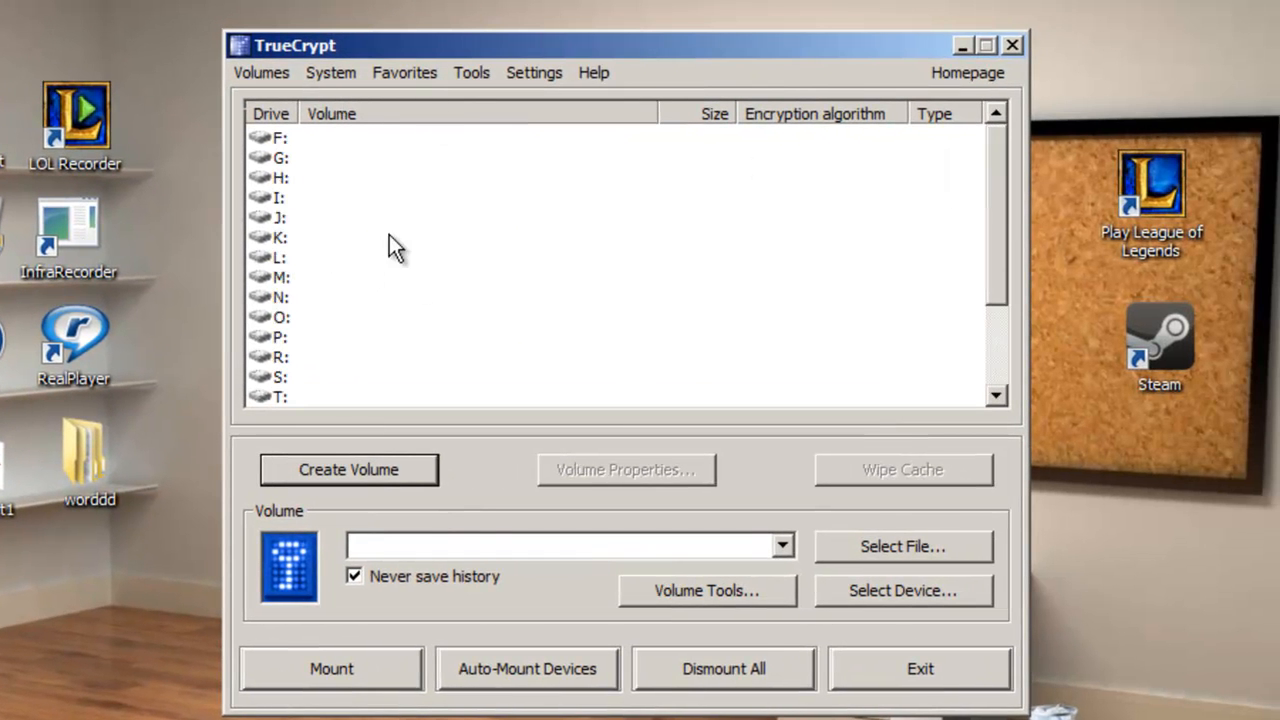
scroll(298, 314, down, 2)
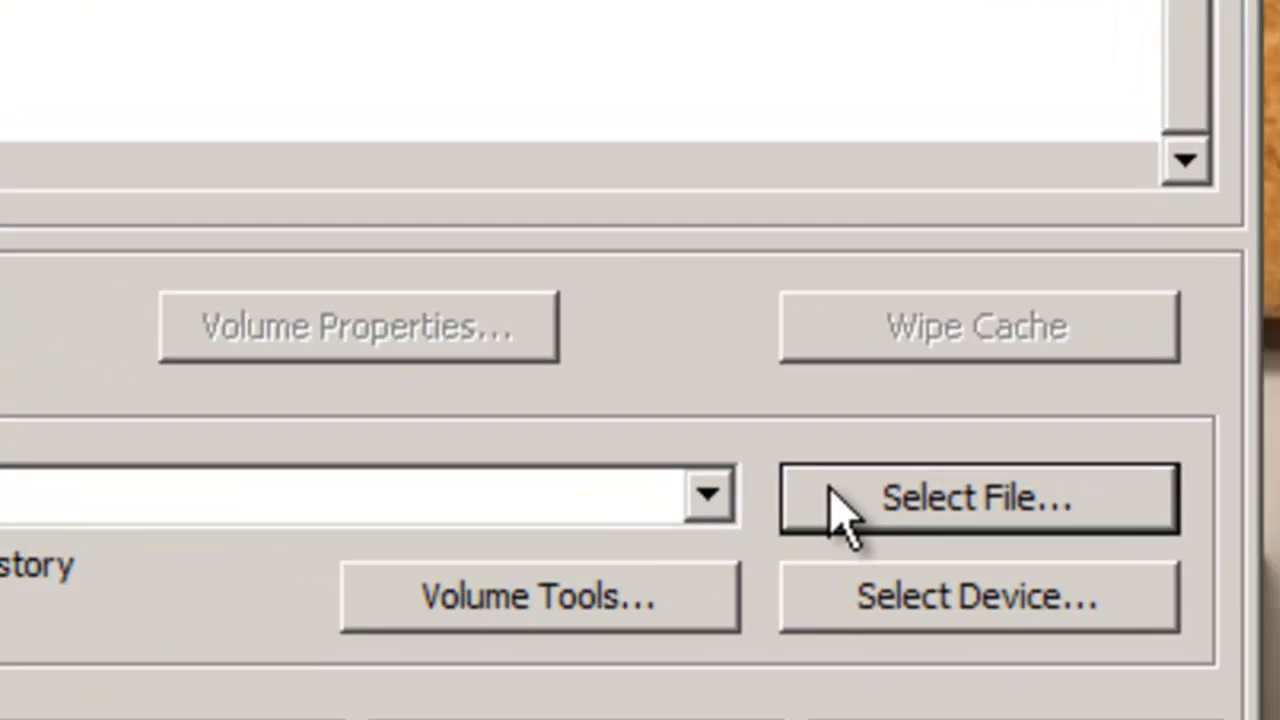
click(839, 551)
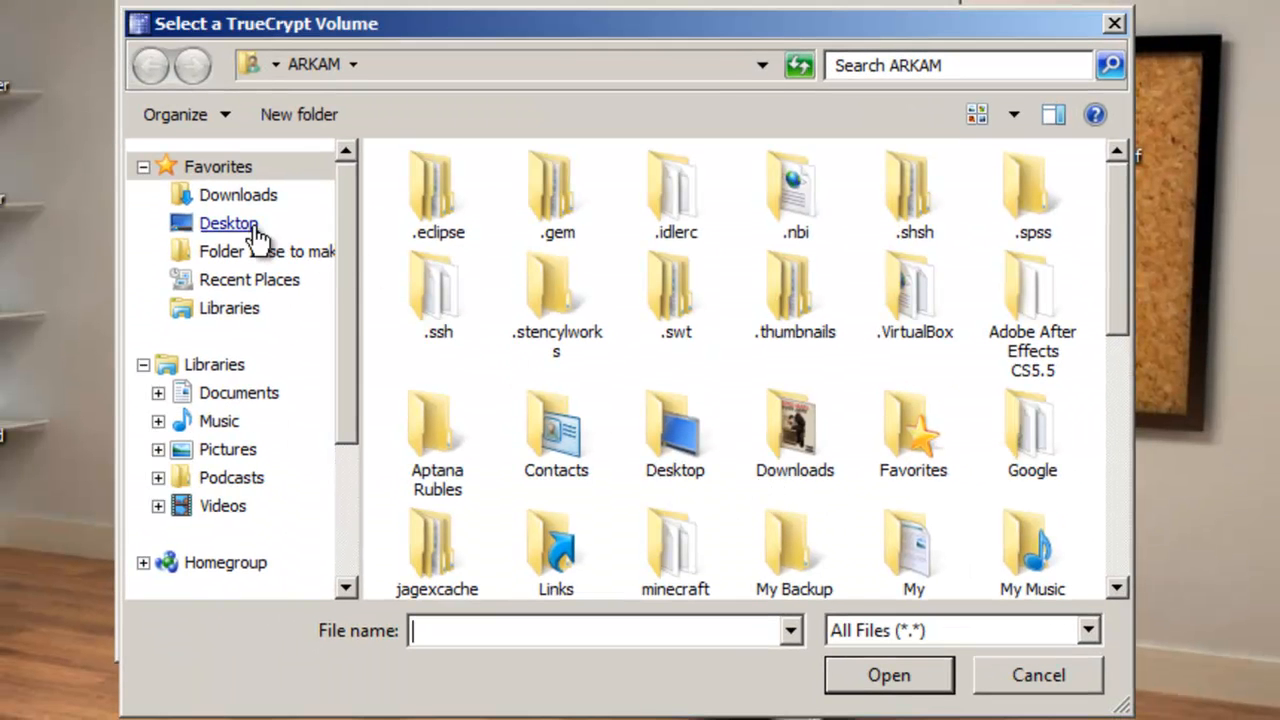
click(179, 190)
click(459, 633)
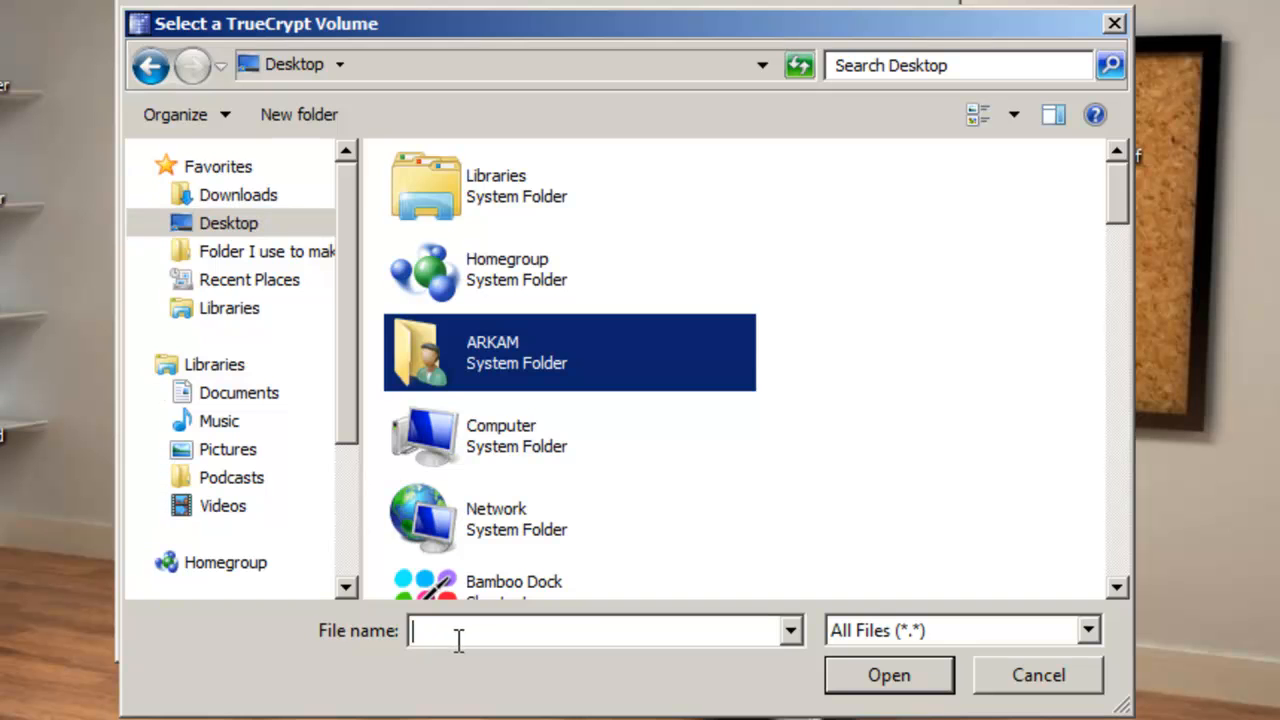
text(se)
click(468, 657)
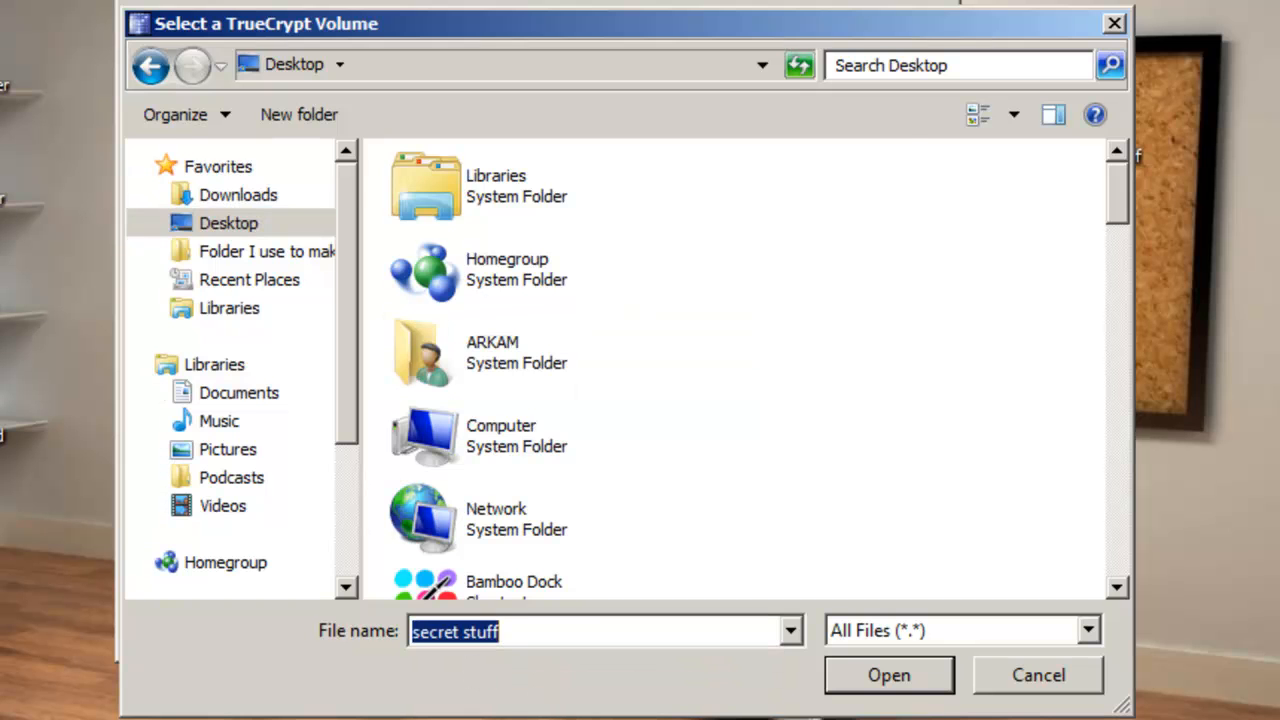
click(872, 670)
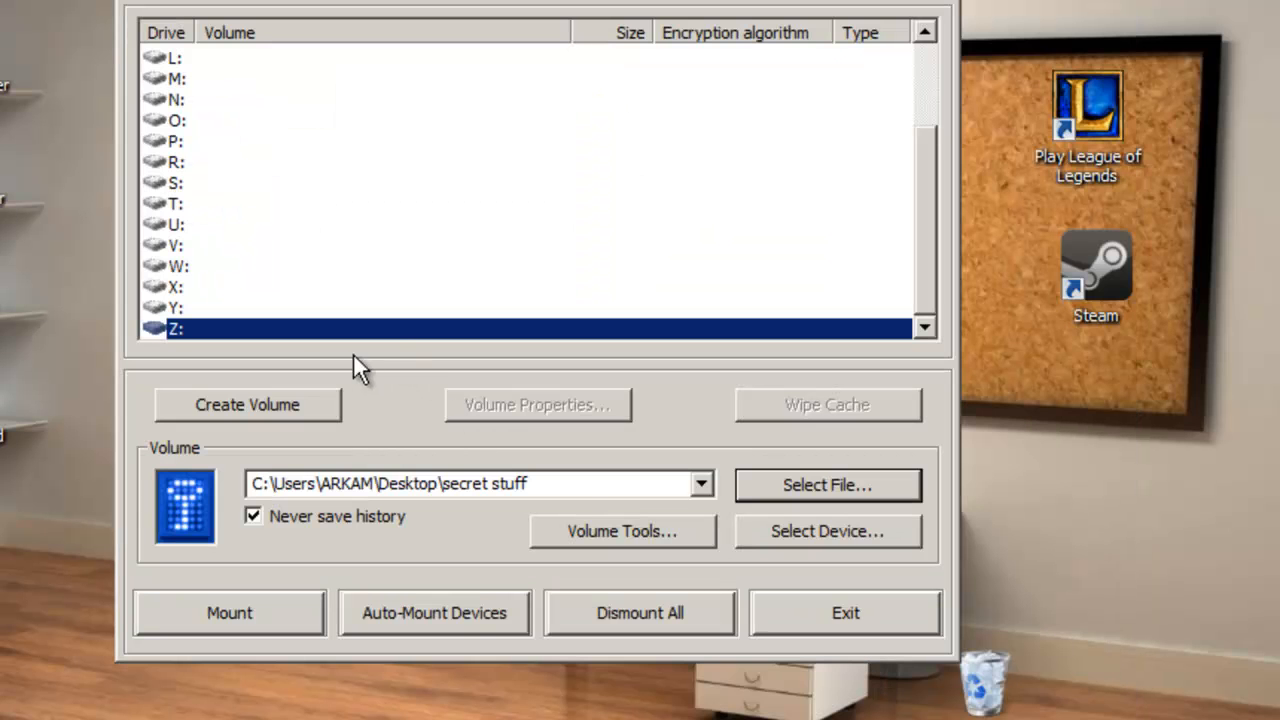
Mount the selected container on drive Z: by entering the hidden volume password
click(279, 609)
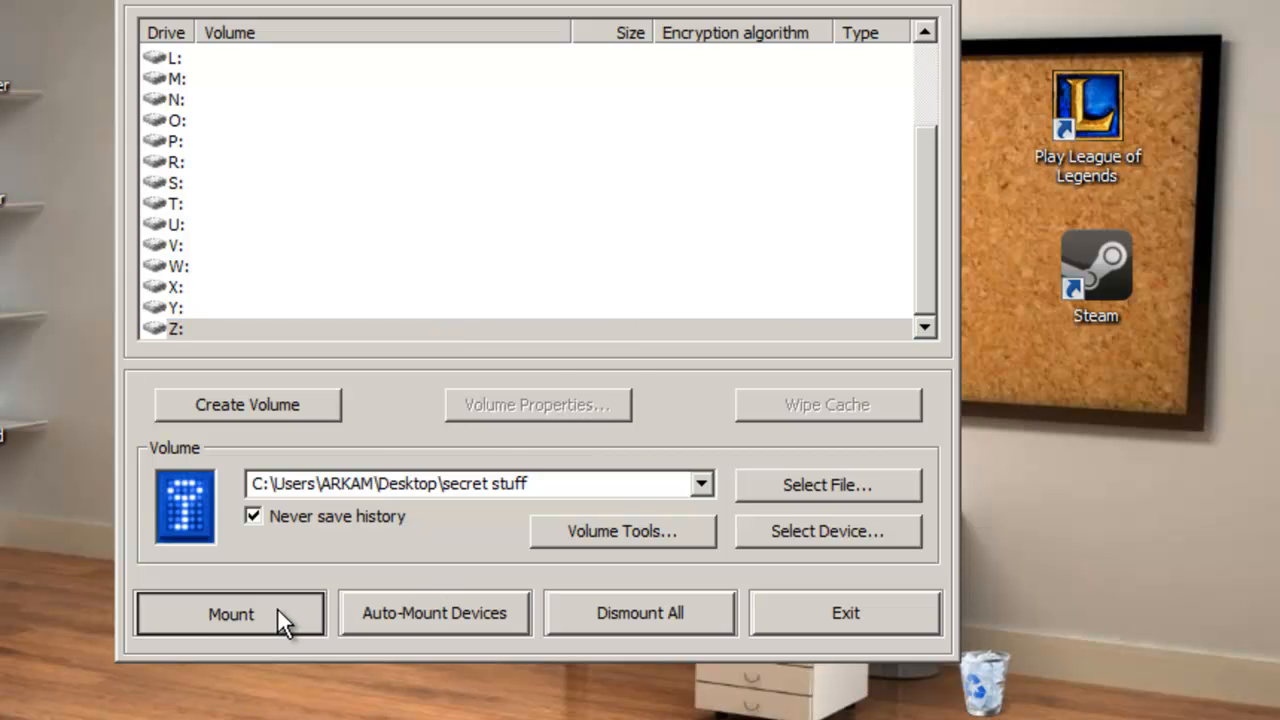
drag(301, 310, 268, 269)
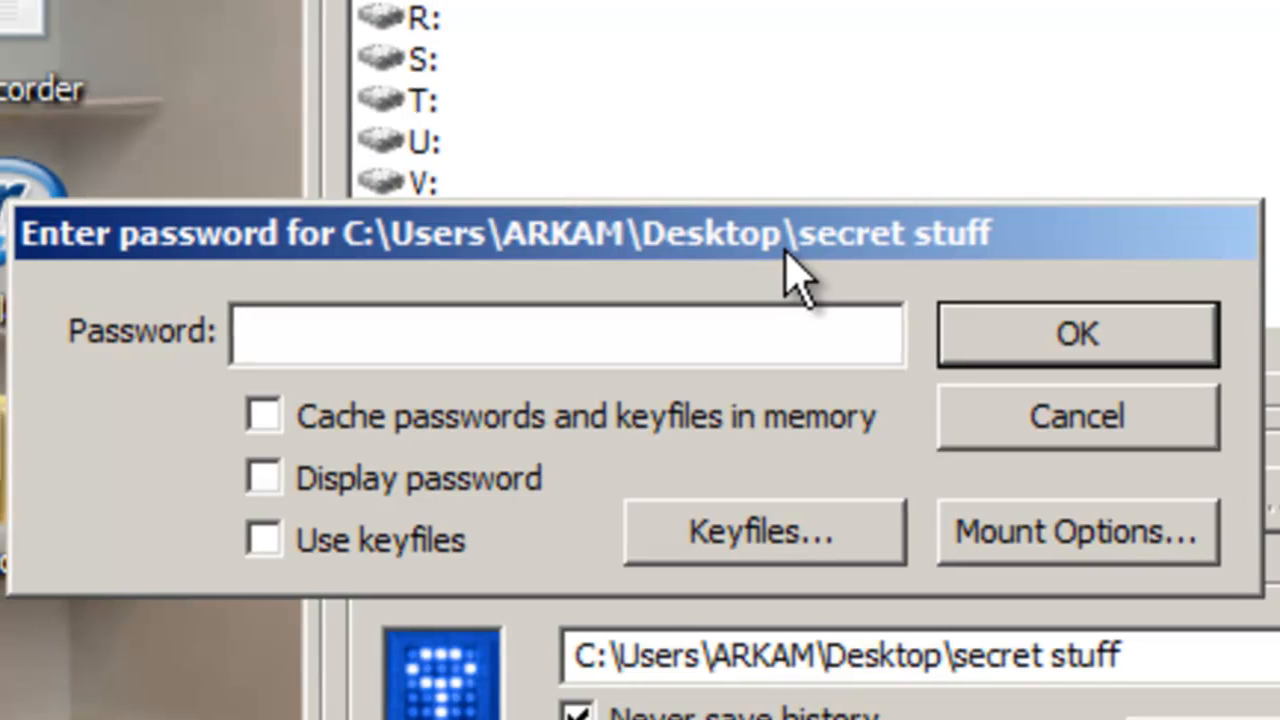
text(**********)
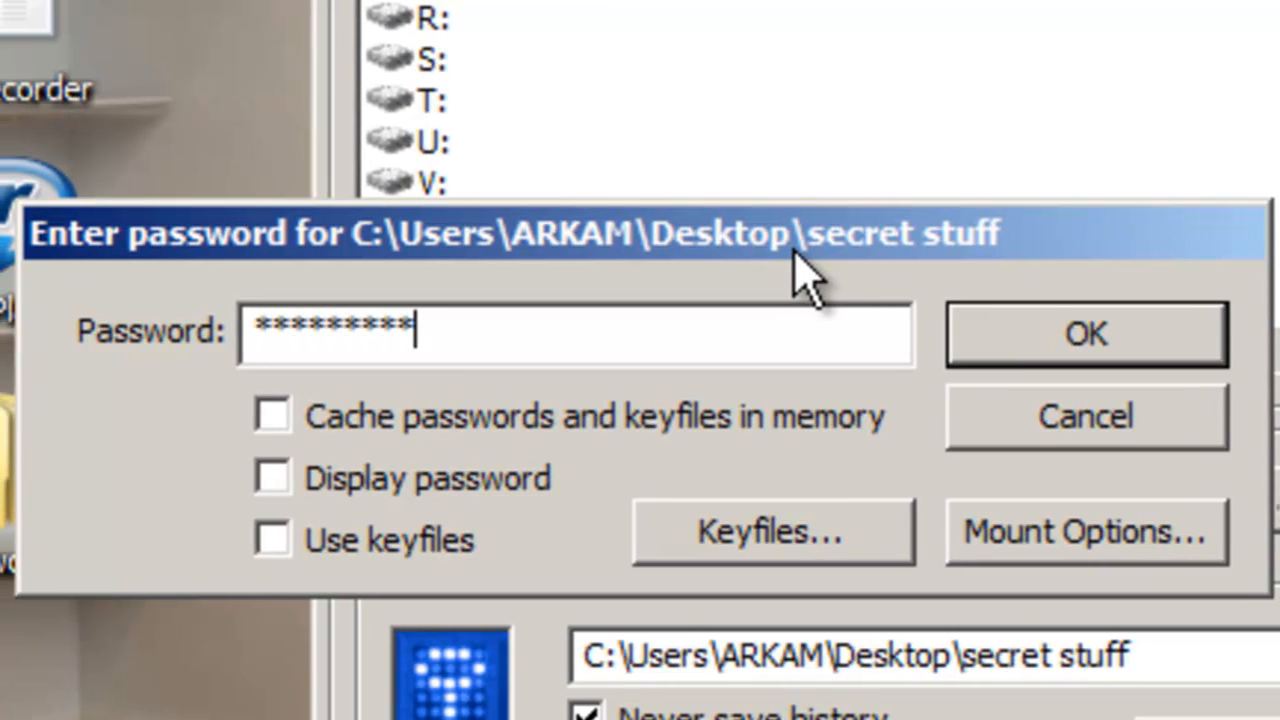
click(1080, 330)
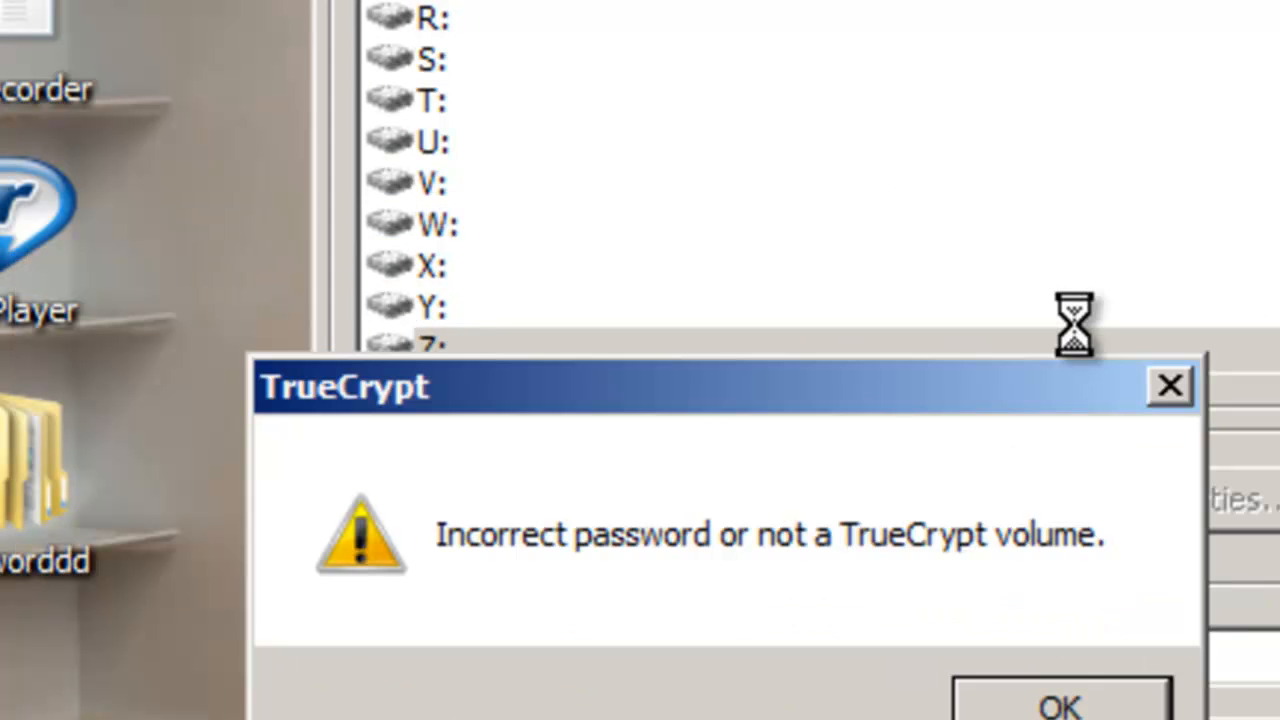
click(1008, 708)
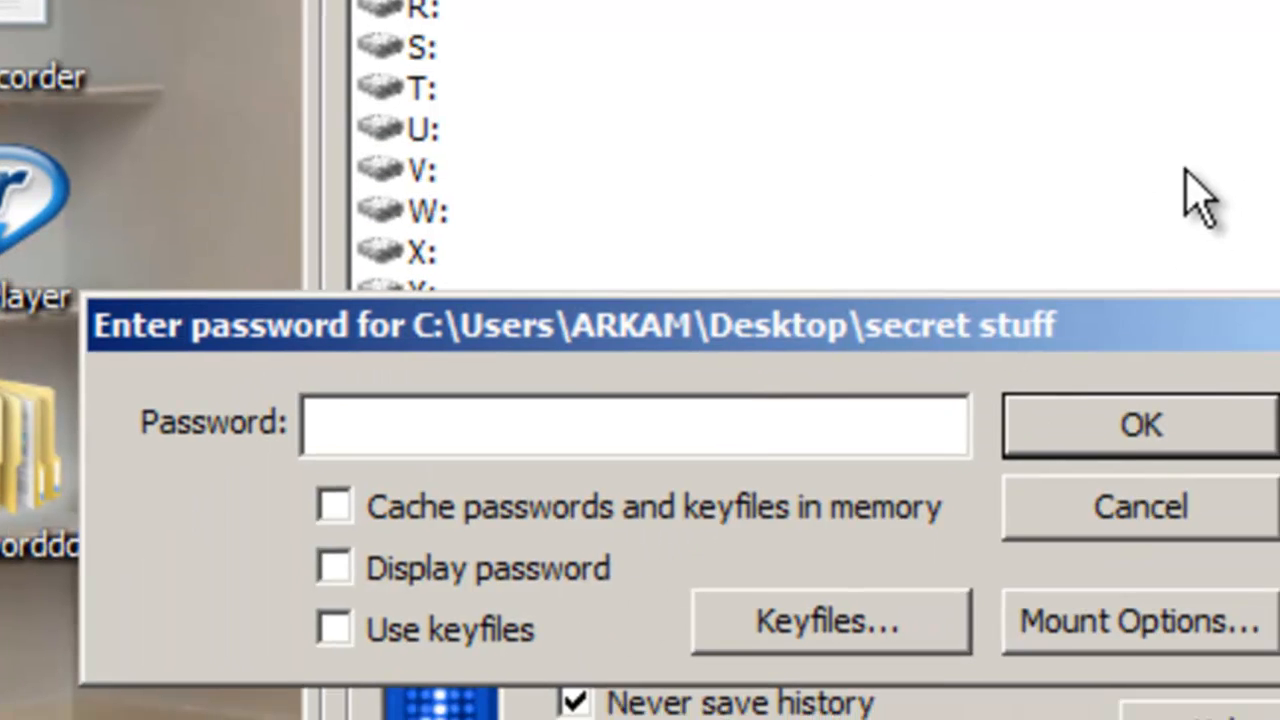
text(********)
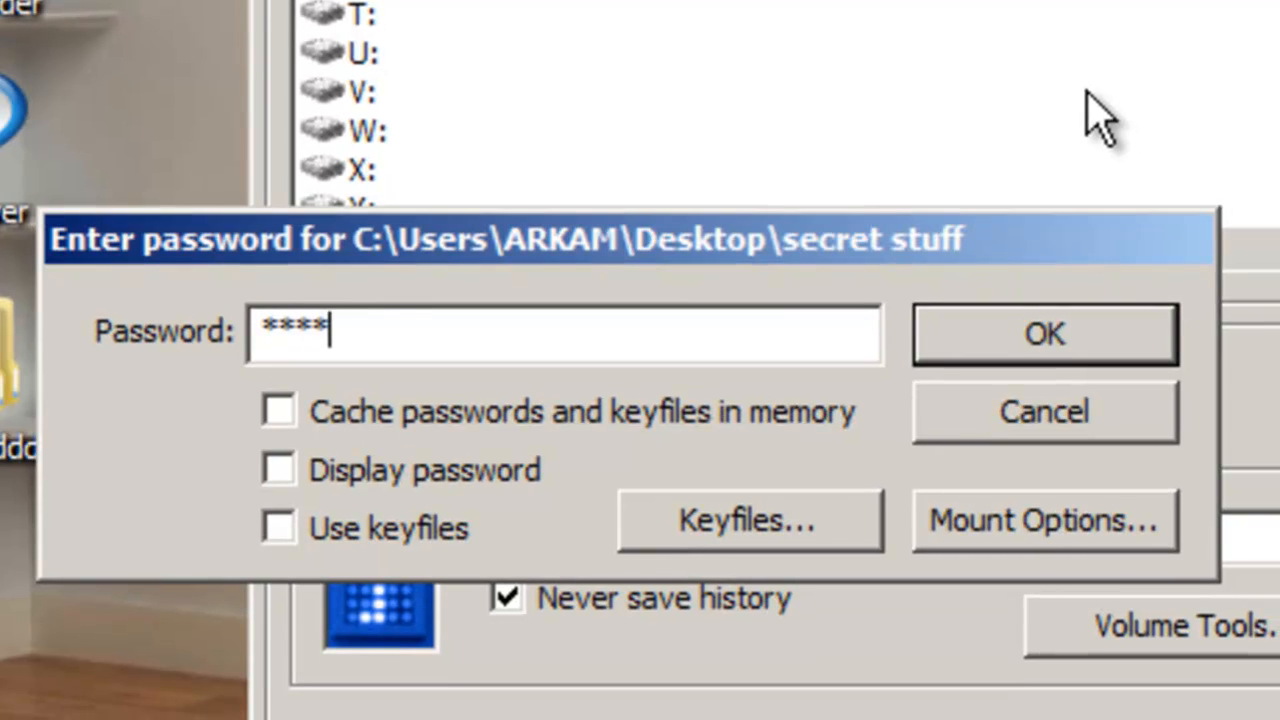
text(***********************)
click(998, 360)
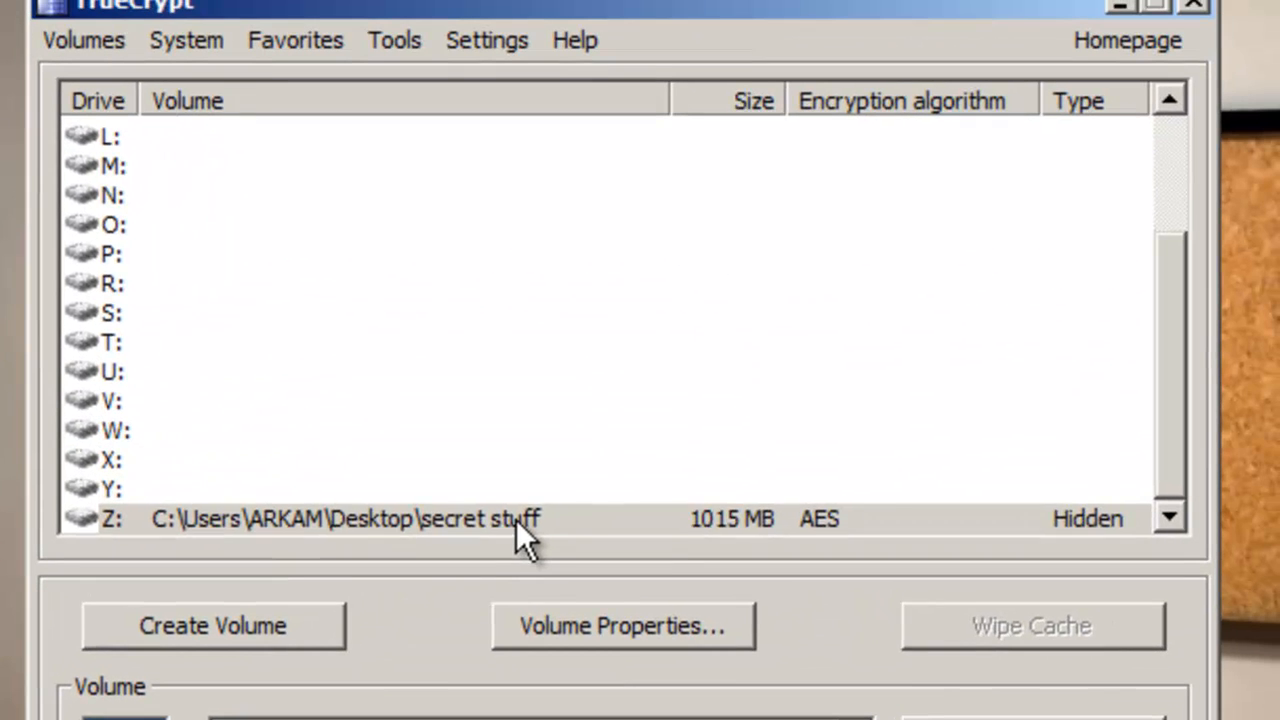
Open the mounted hidden volume on drive Z: in a file browser window
click(622, 450)
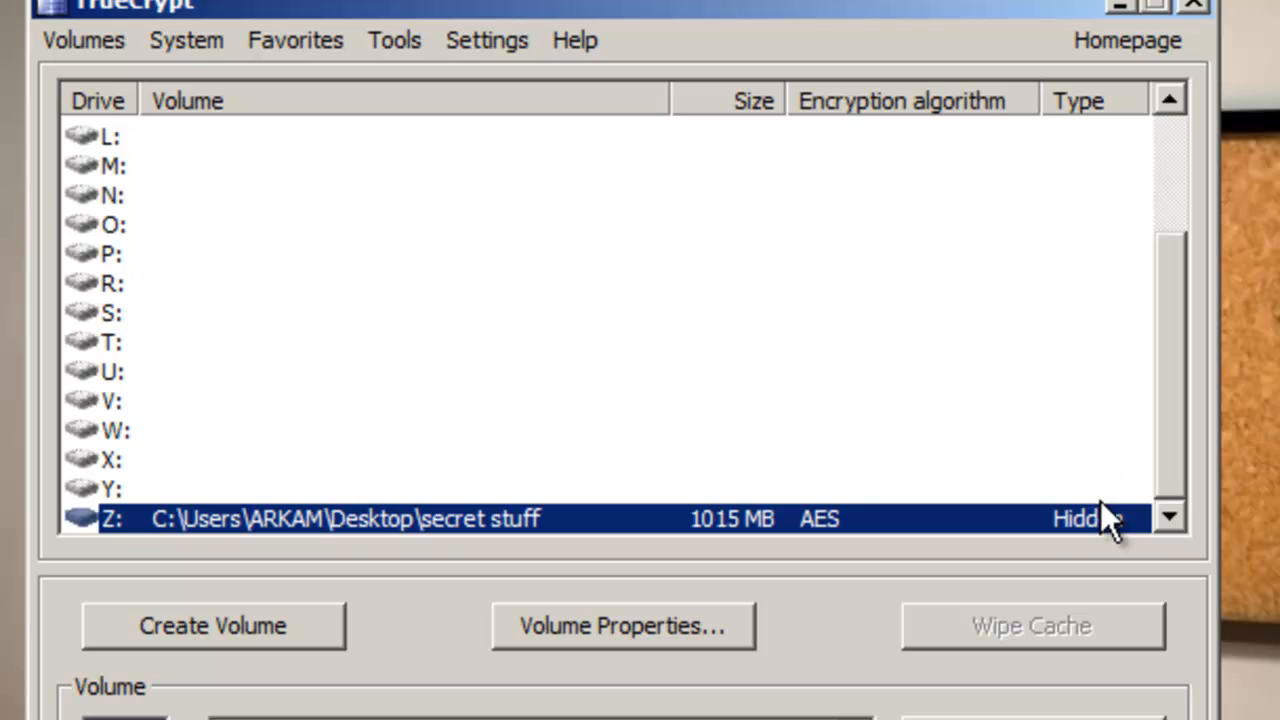
double_click(411, 515)
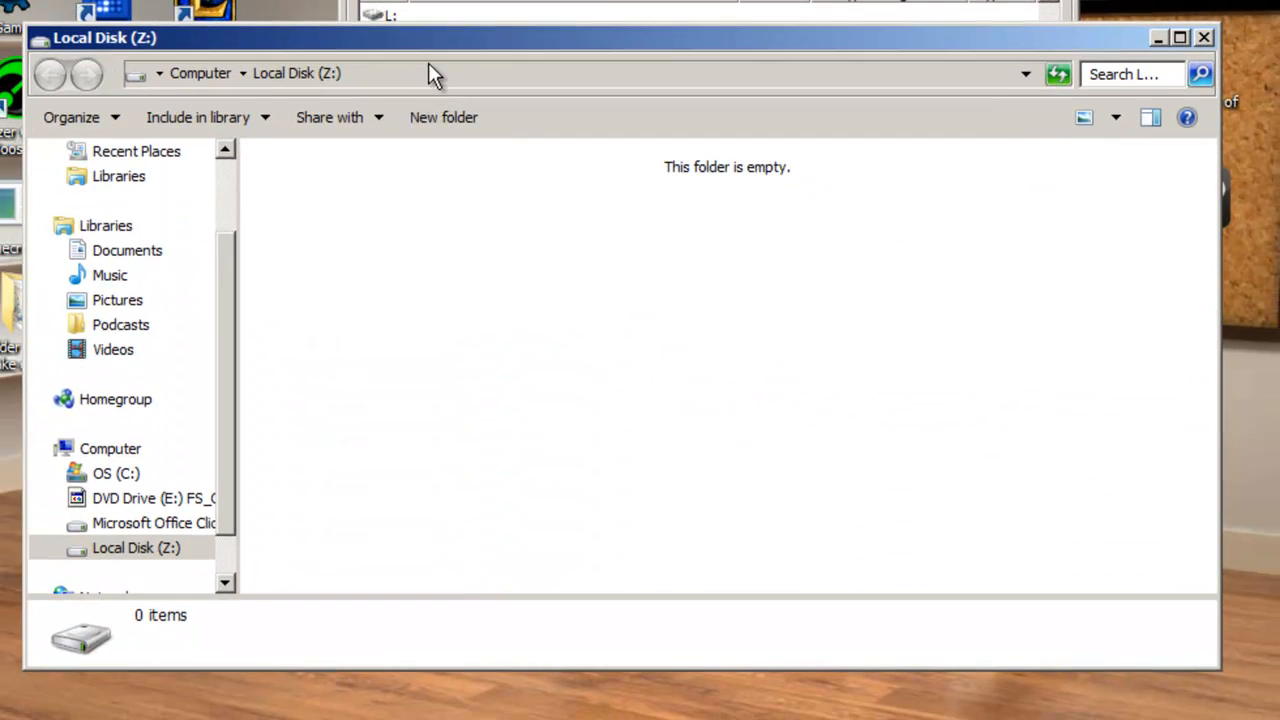
drag(428, 62, 506, 63)
Create a folder named "Stuff" in the hidden volume on drive Z: and close the drive's window
right_click(425, 247)
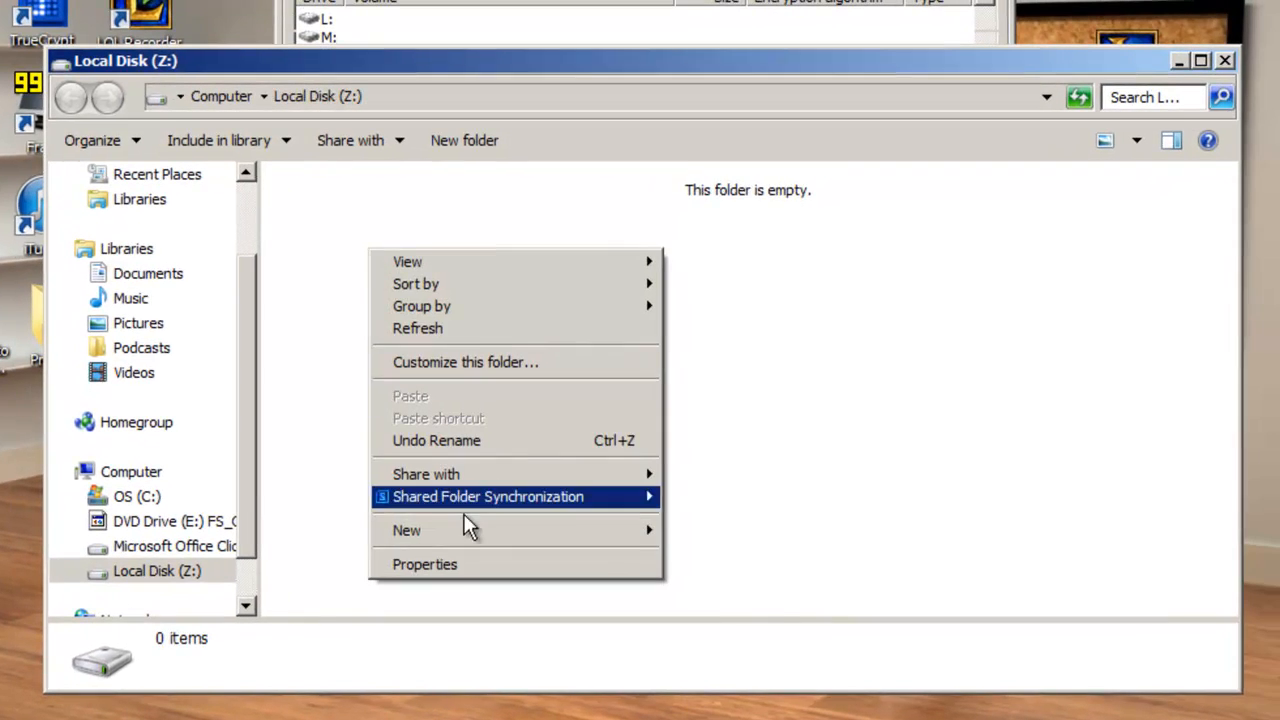
mouse_move(535, 531)
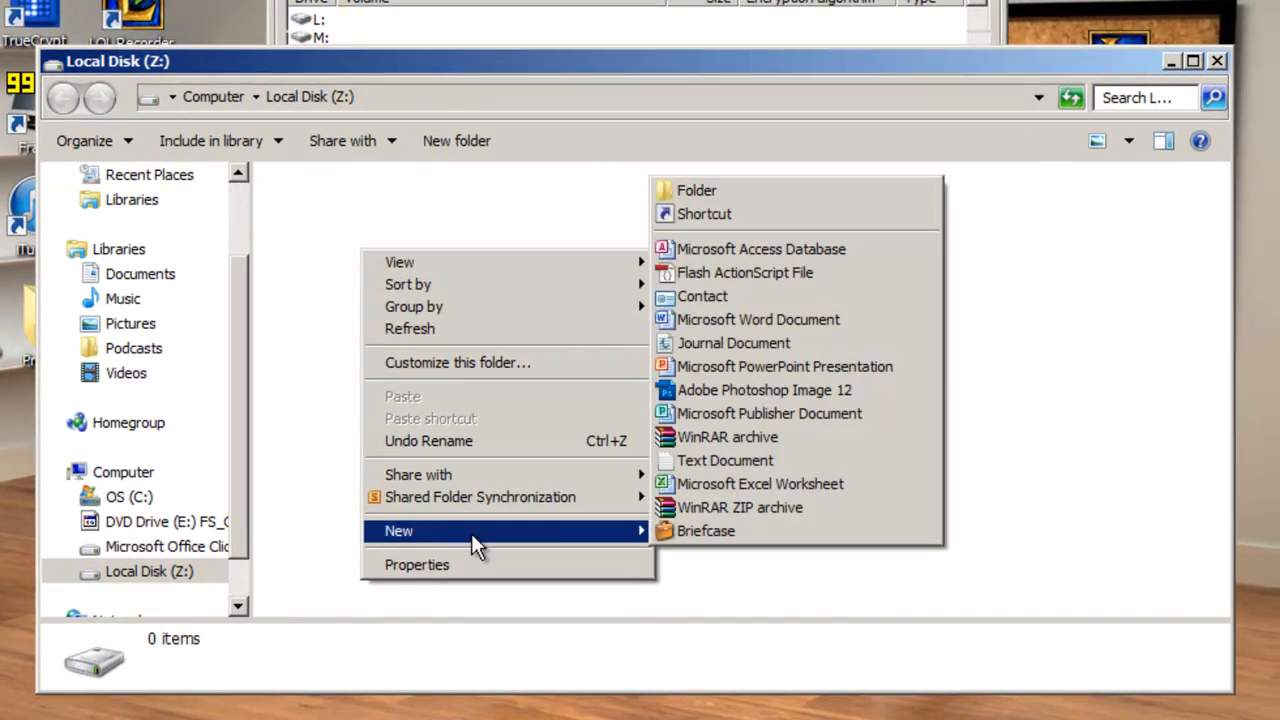
click(715, 192)
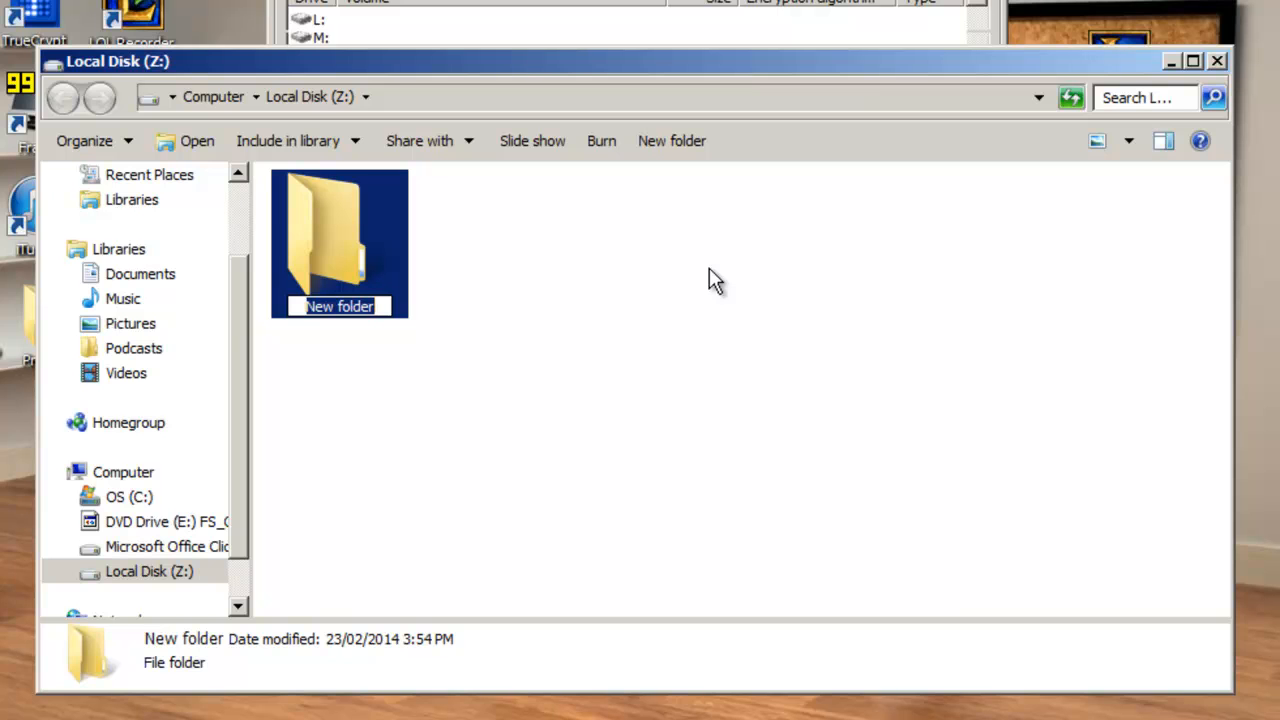
text(Stuff 3)
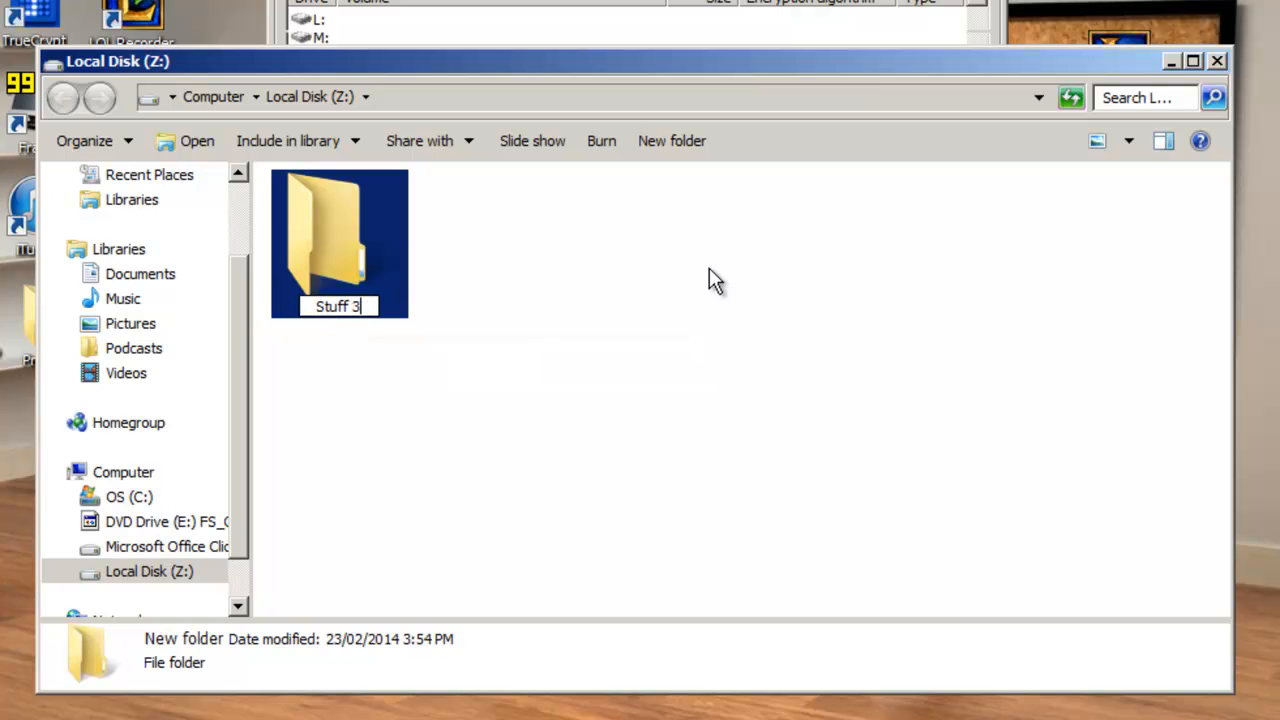
key(BackSpace)
key(BackSpace)
key(Return)
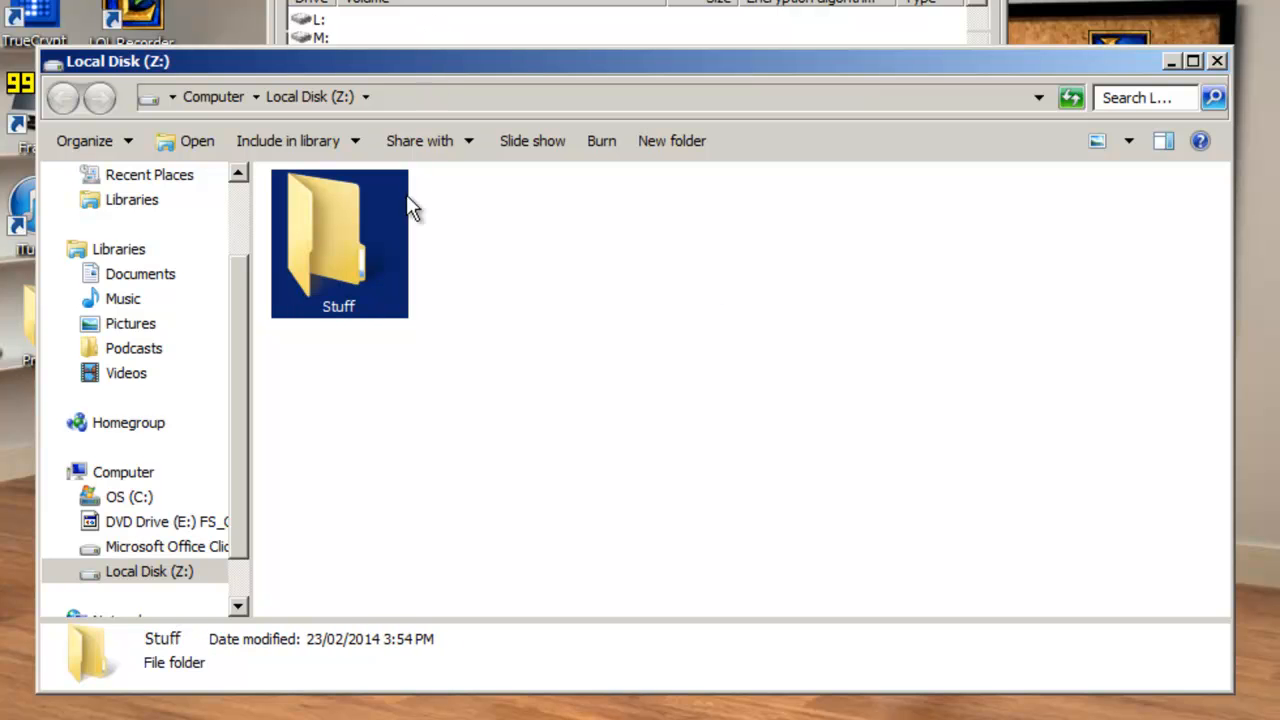
drag(392, 70, 362, 67)
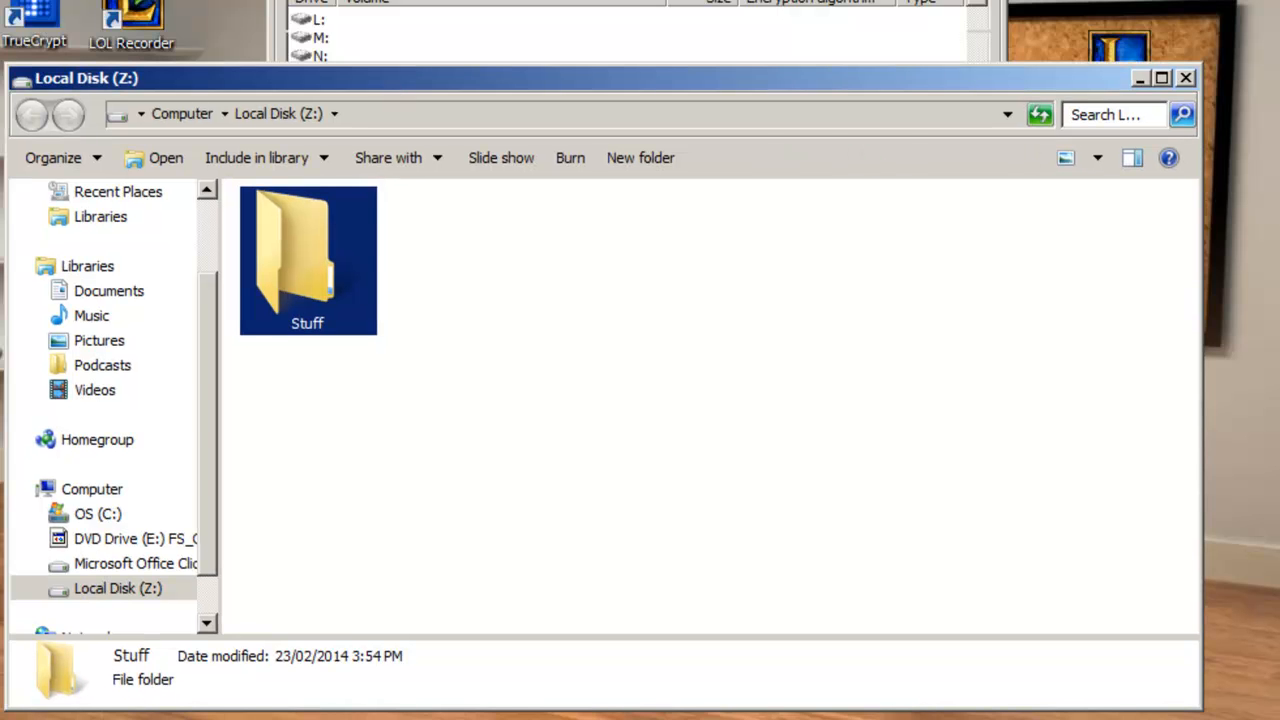
click(1185, 78)
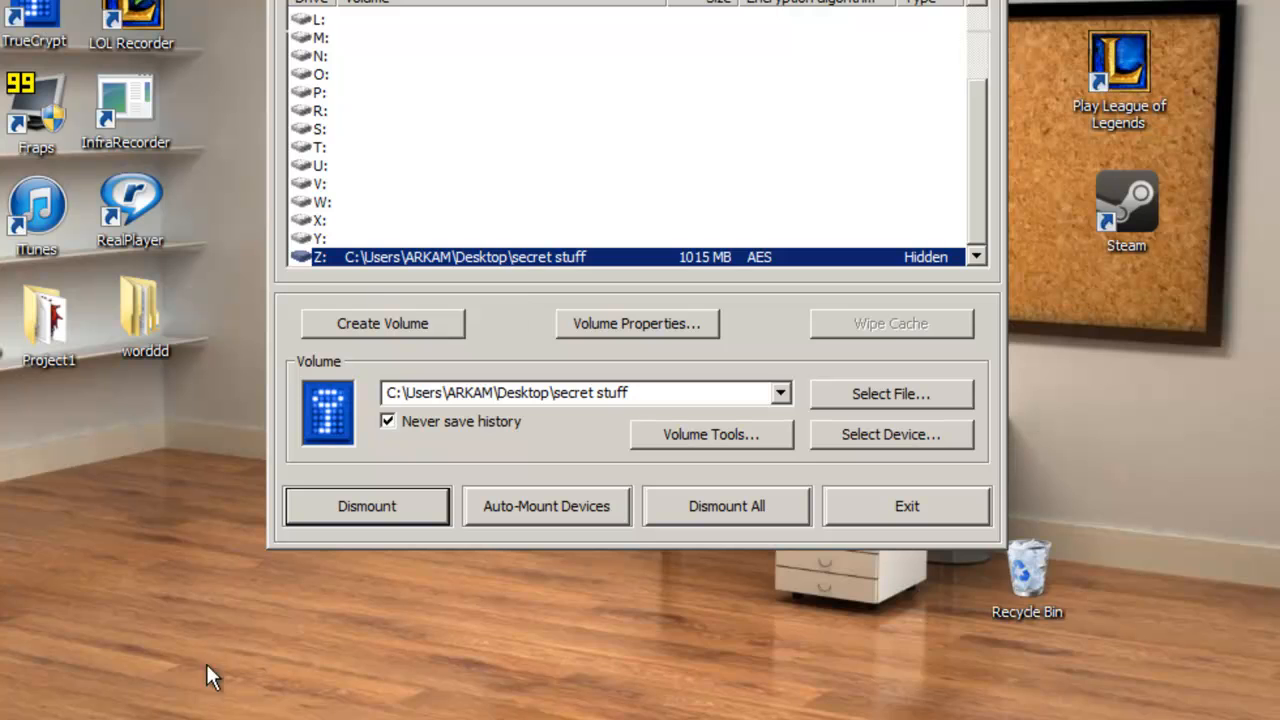
Dismount the hidden volume and mount the same container on drive Z: with the outer volume password
click(367, 506)
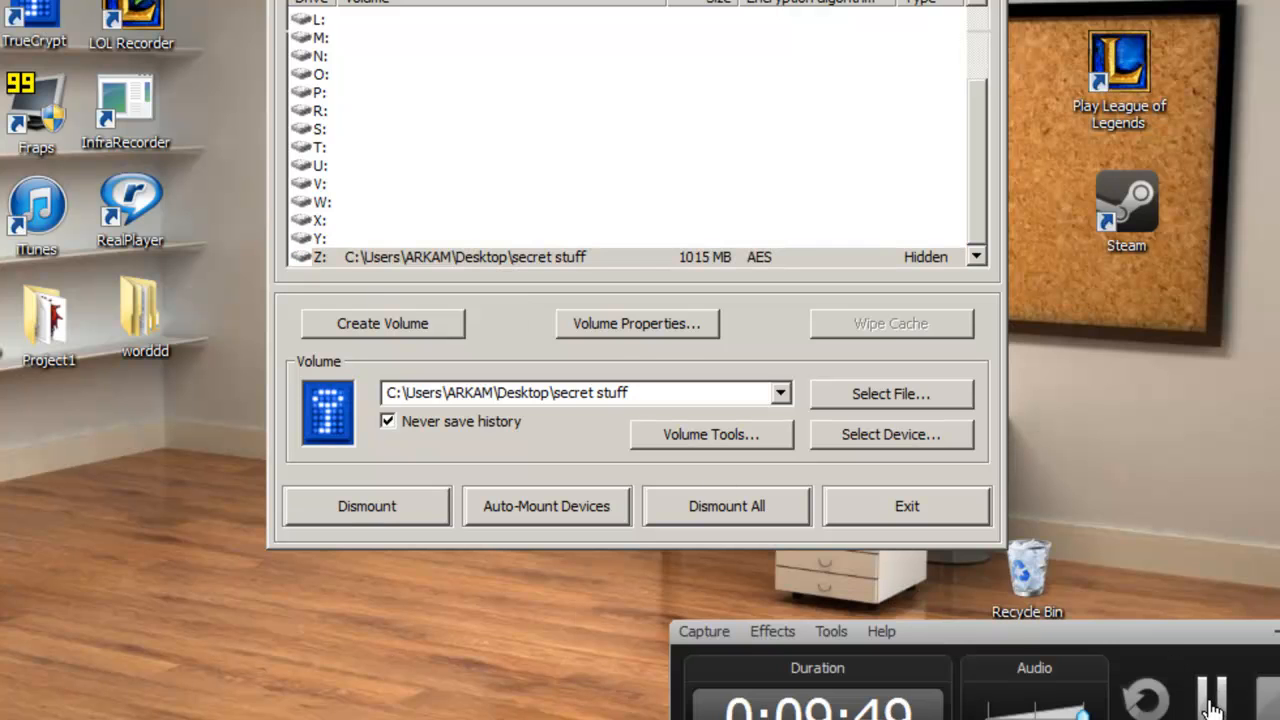
click(366, 506)
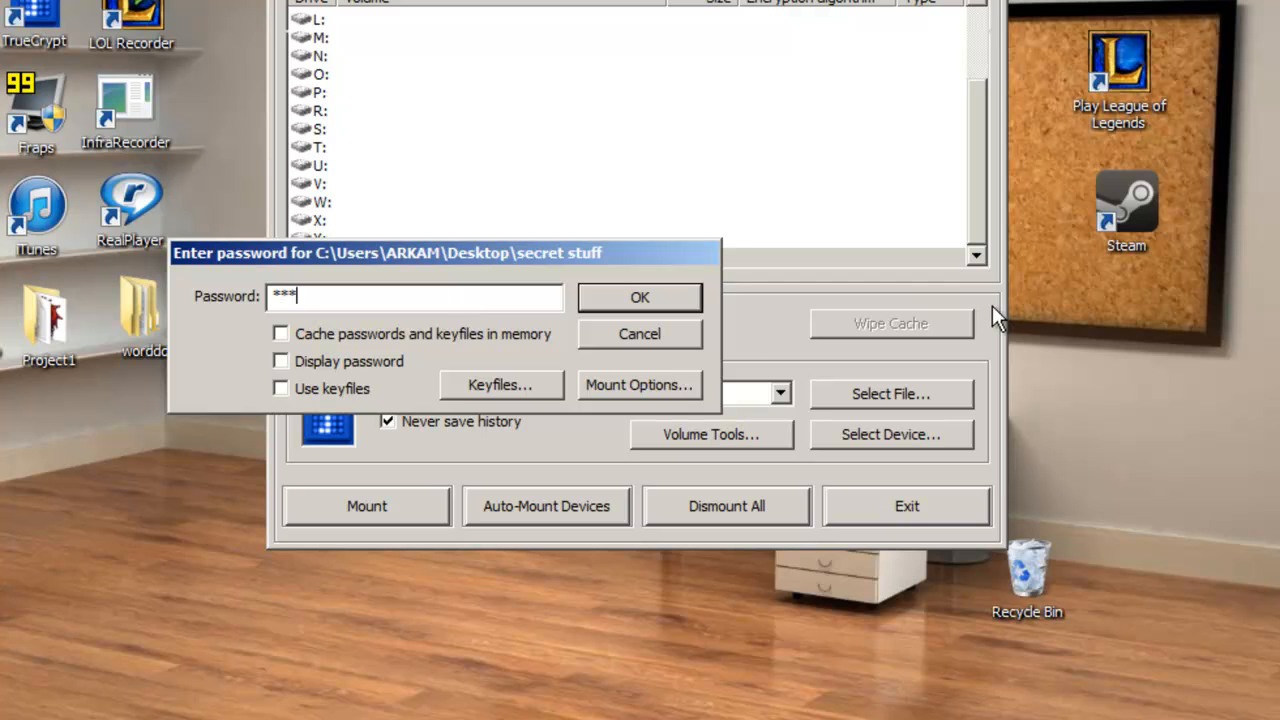
key(Return)
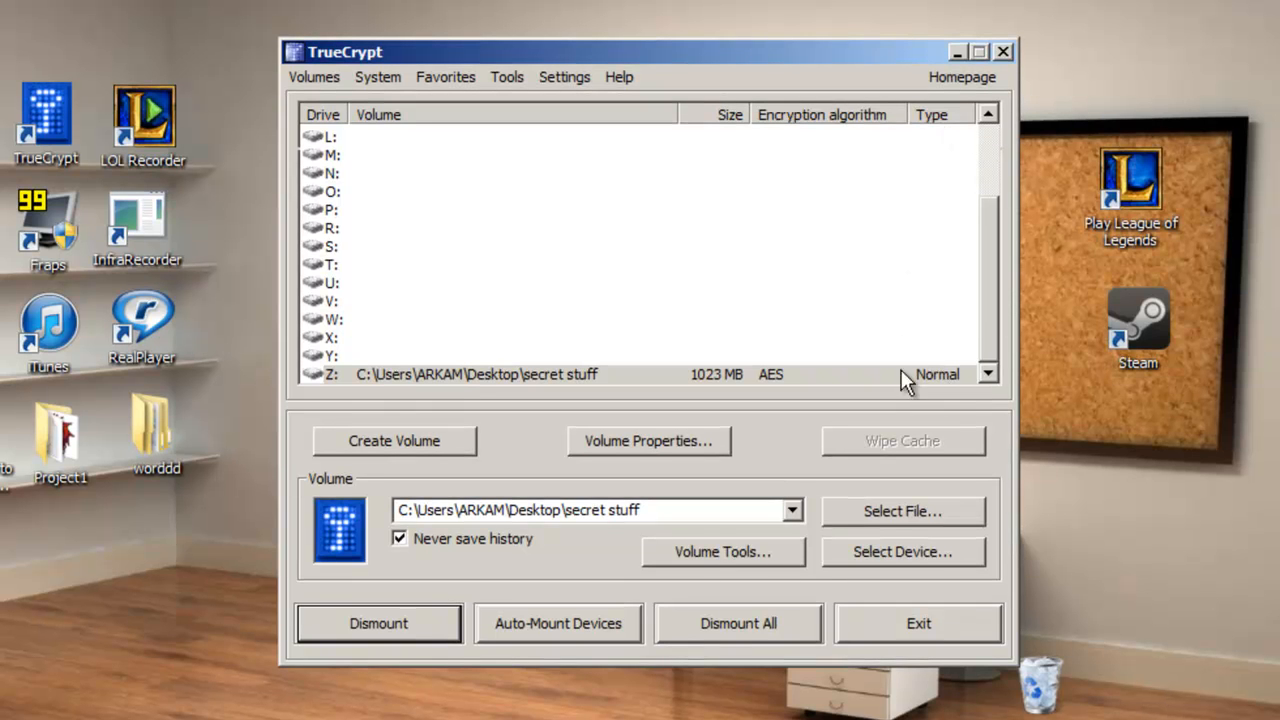
Open the mounted outer volume on drive Z:, inspect its contents, and close the drive's window
drag(844, 58, 753, 72)
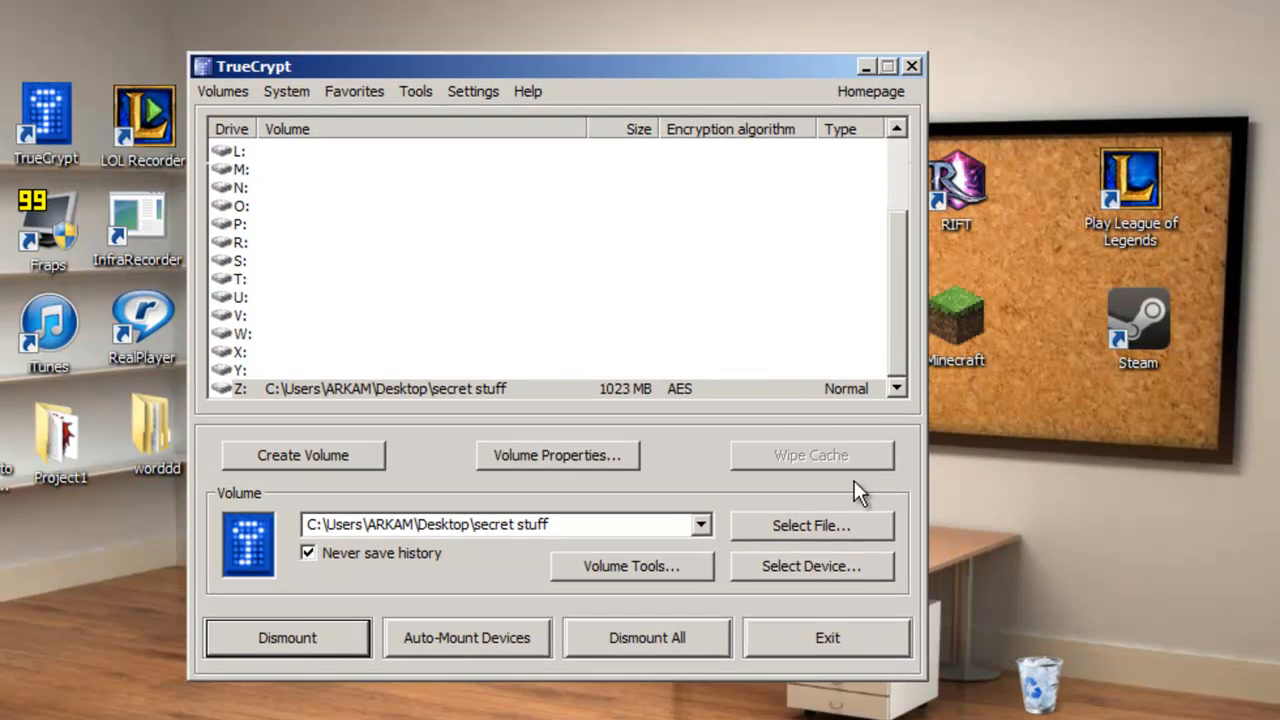
click(358, 392)
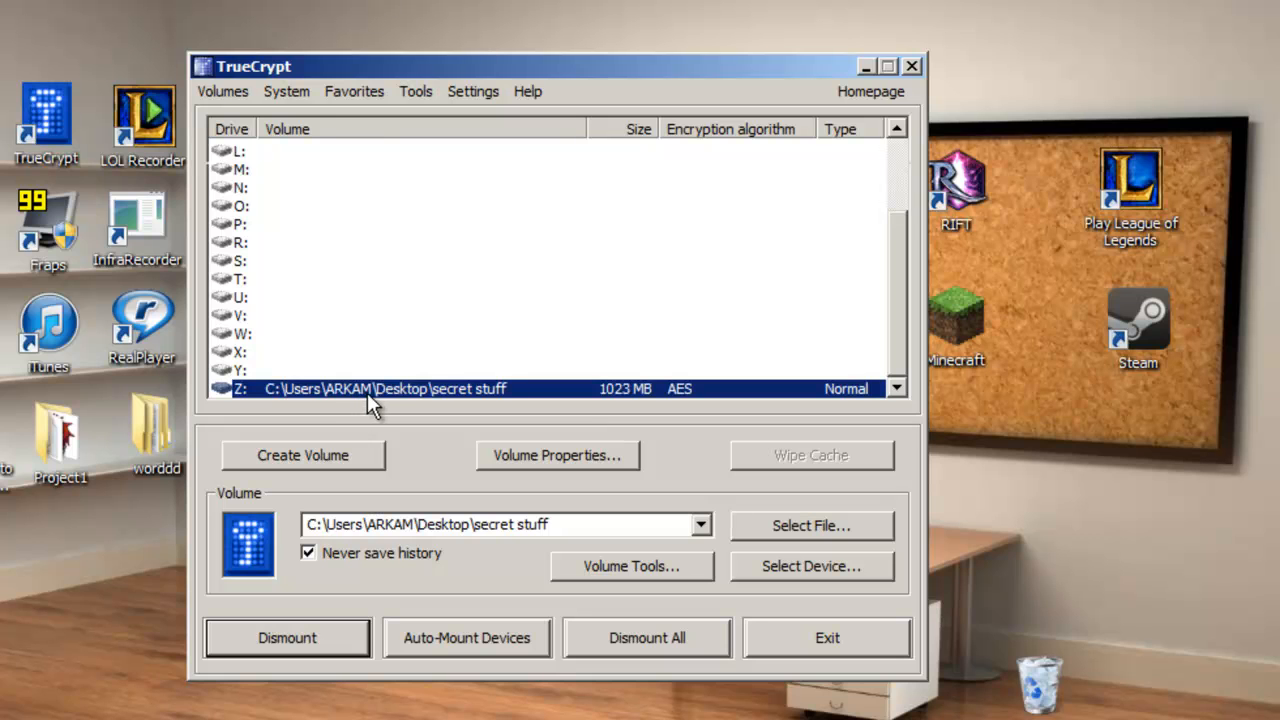
double_click(392, 390)
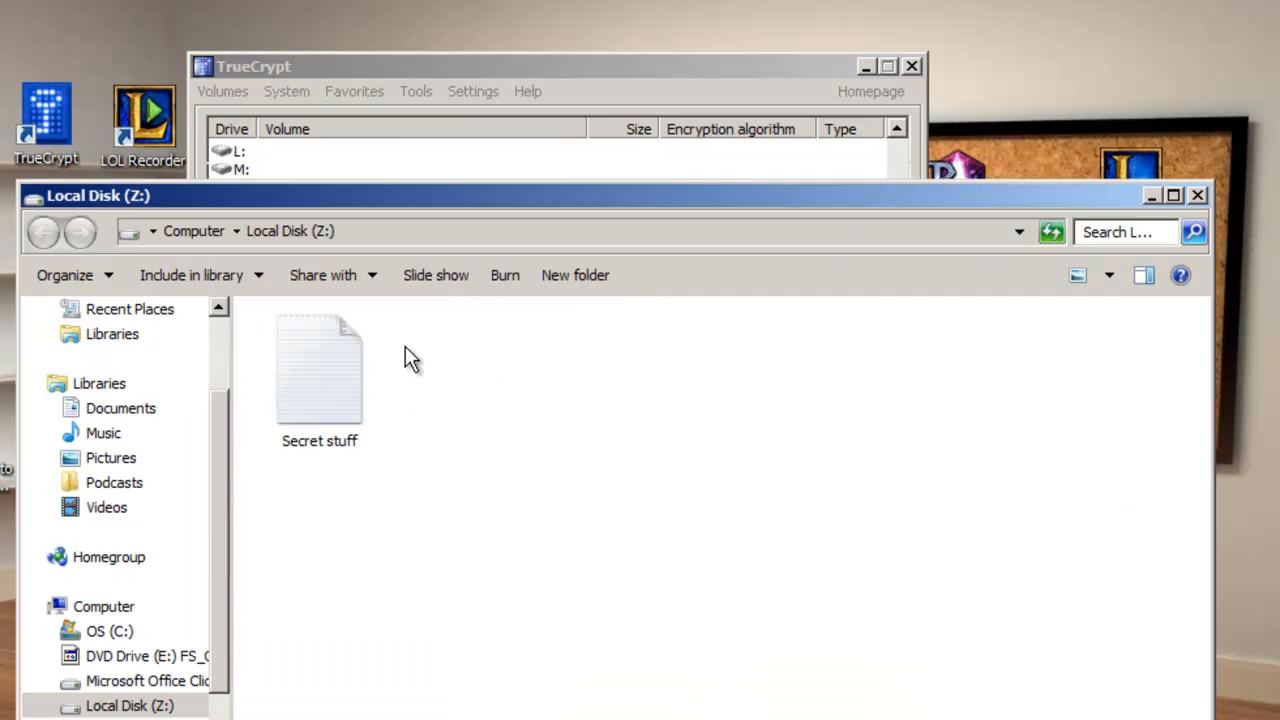
drag(444, 462, 260, 310)
click(487, 514)
drag(311, 197, 244, 190)
click(1168, 183)
drag(580, 68, 615, 134)
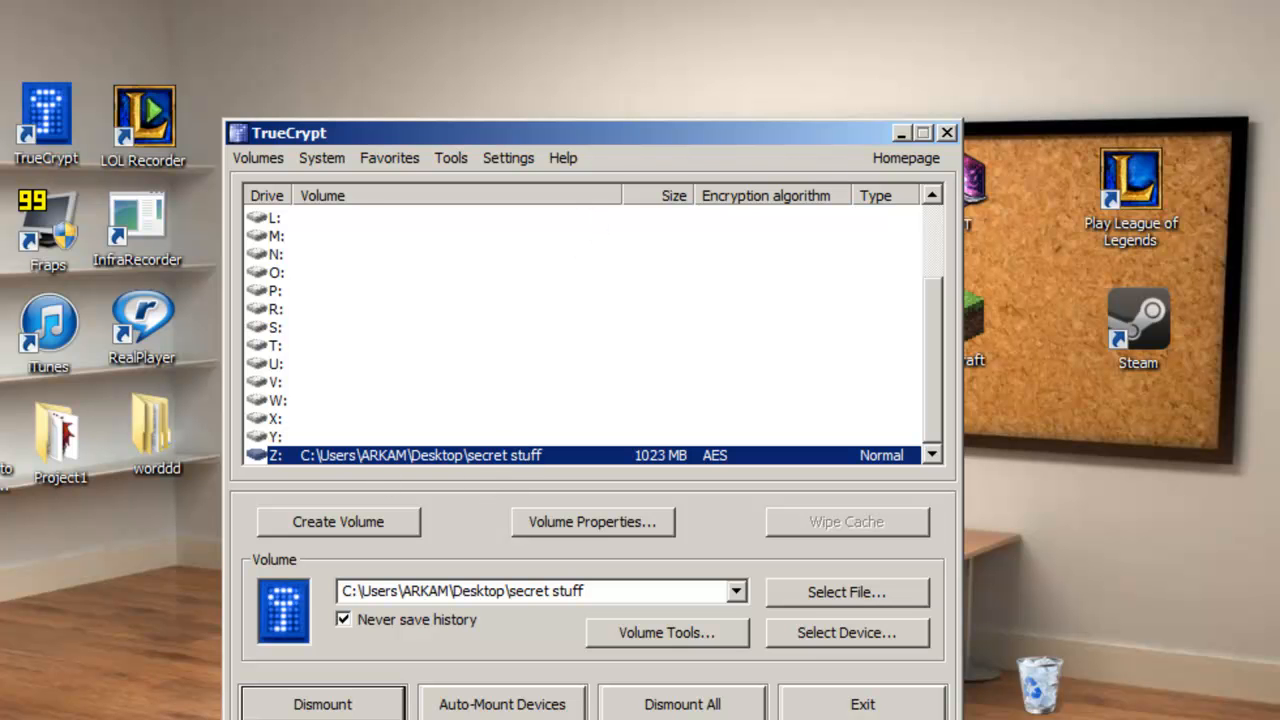
Open the Computer window, view the contents of Local Disk (Z:), and return to the list of drives
key(super)
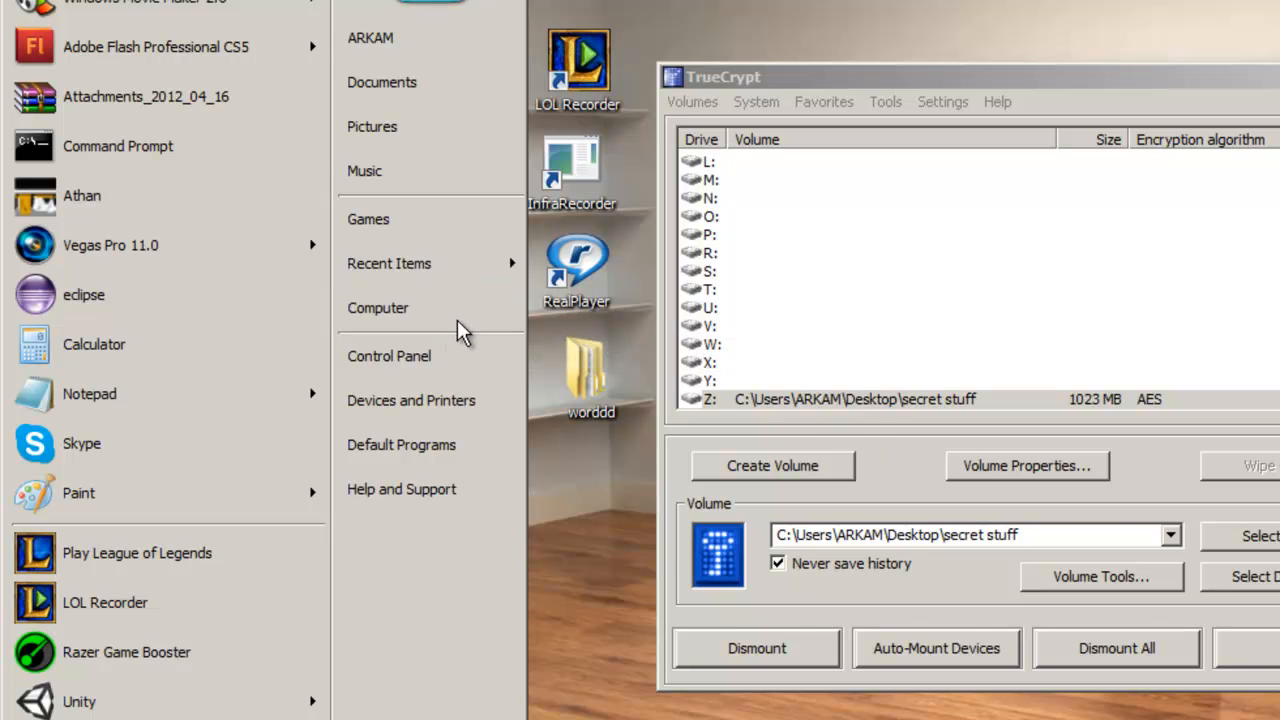
click(472, 312)
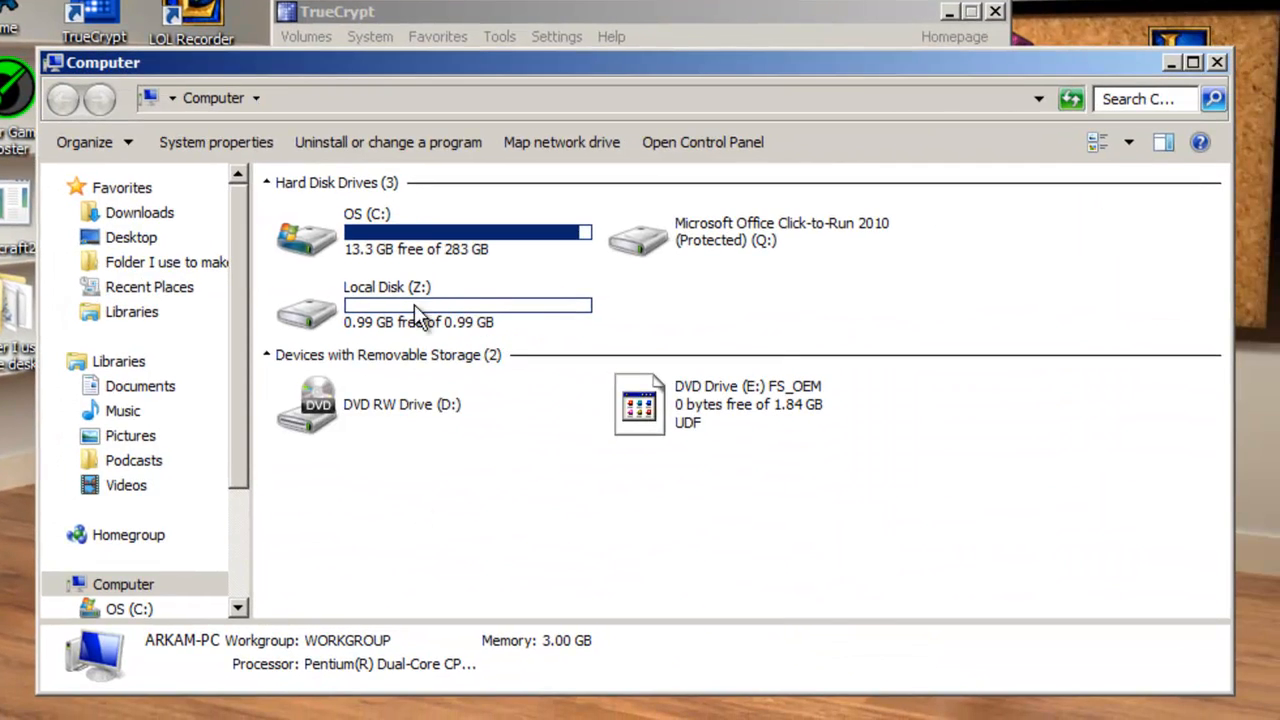
double_click(411, 311)
drag(646, 357, 310, 200)
click(549, 369)
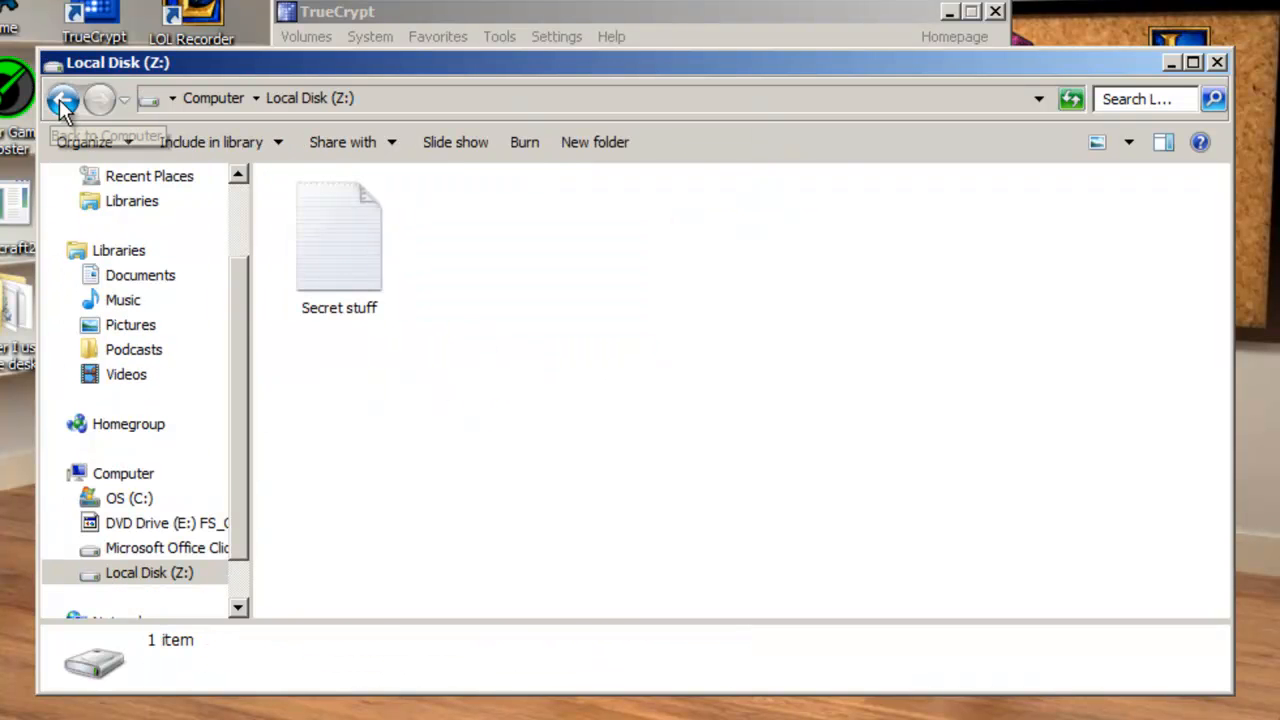
click(62, 100)
right_click(399, 290)
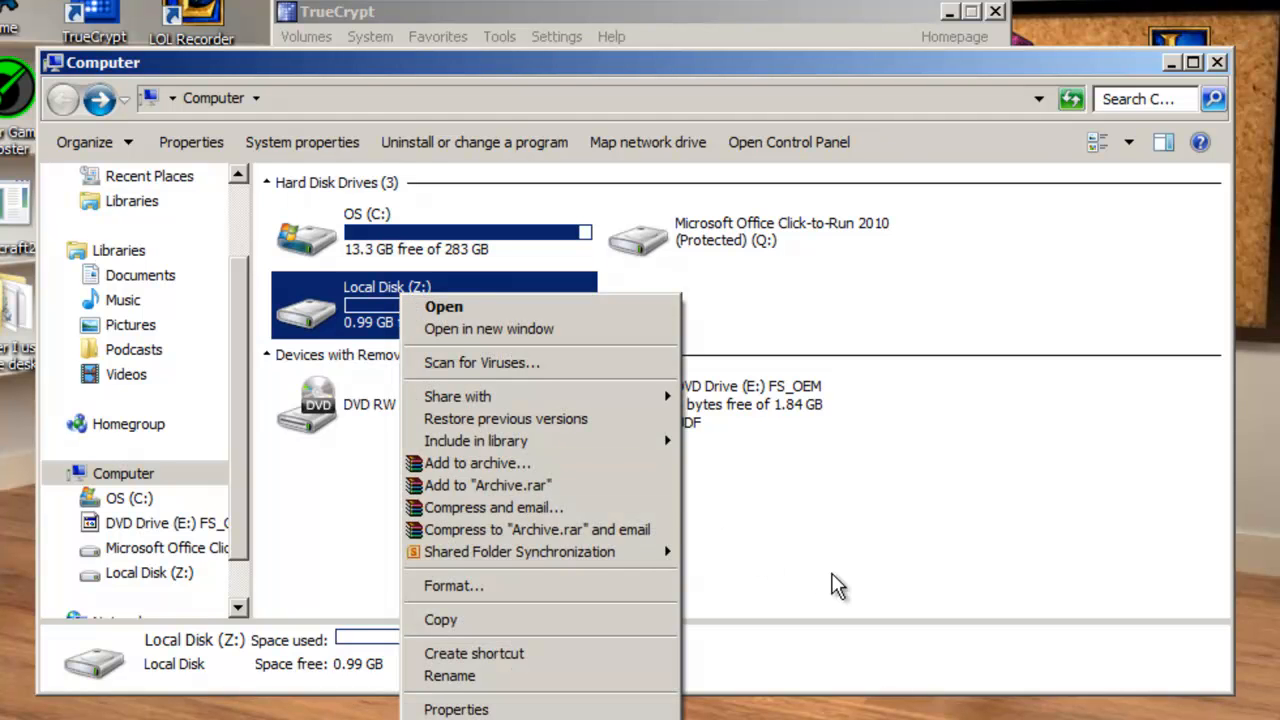
click(834, 586)
Switch back to TrueCrypt, dismount all mounted volumes, and check the list of drive letters
click(729, 21)
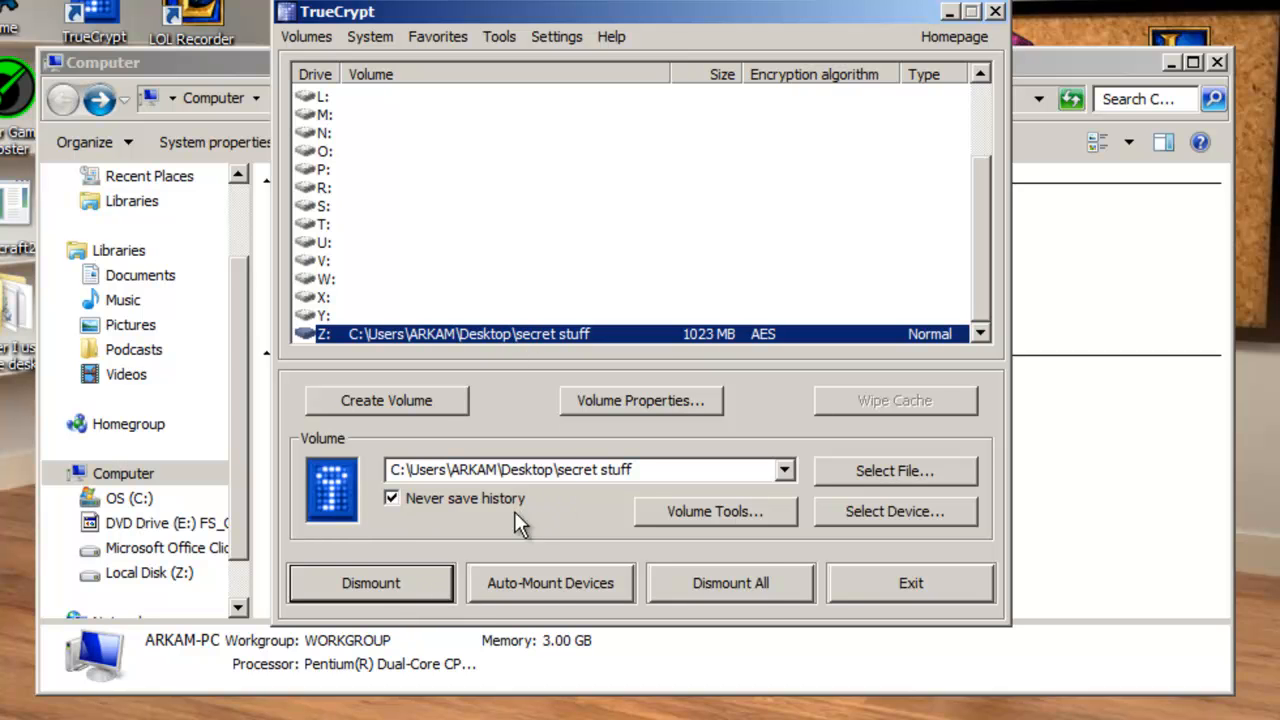
scroll(694, 223, up, 2)
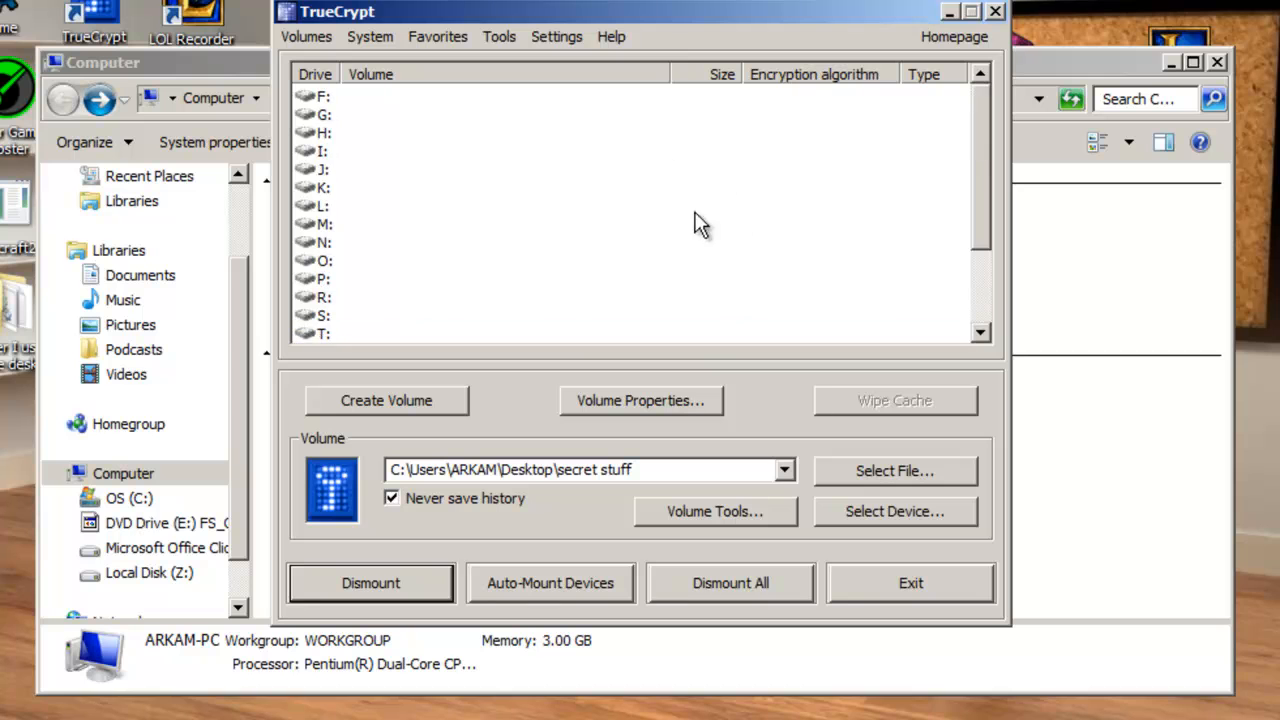
scroll(410, 248, down, 2)
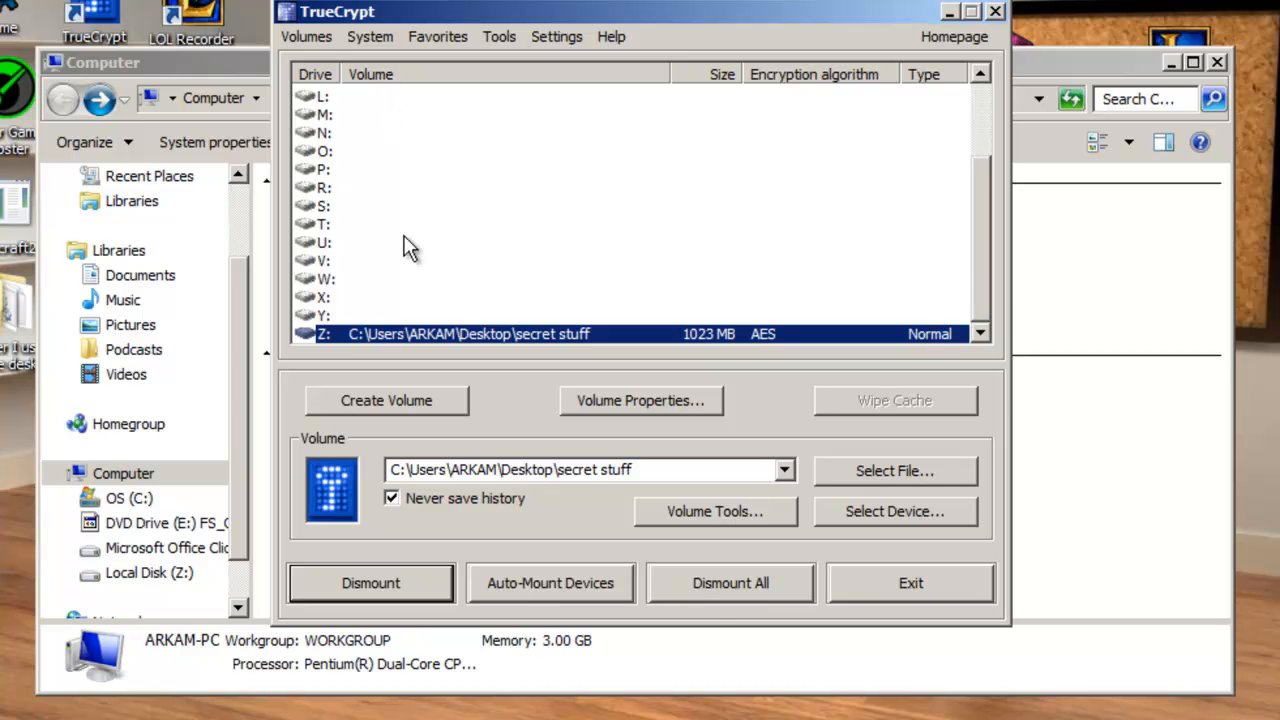
click(694, 597)
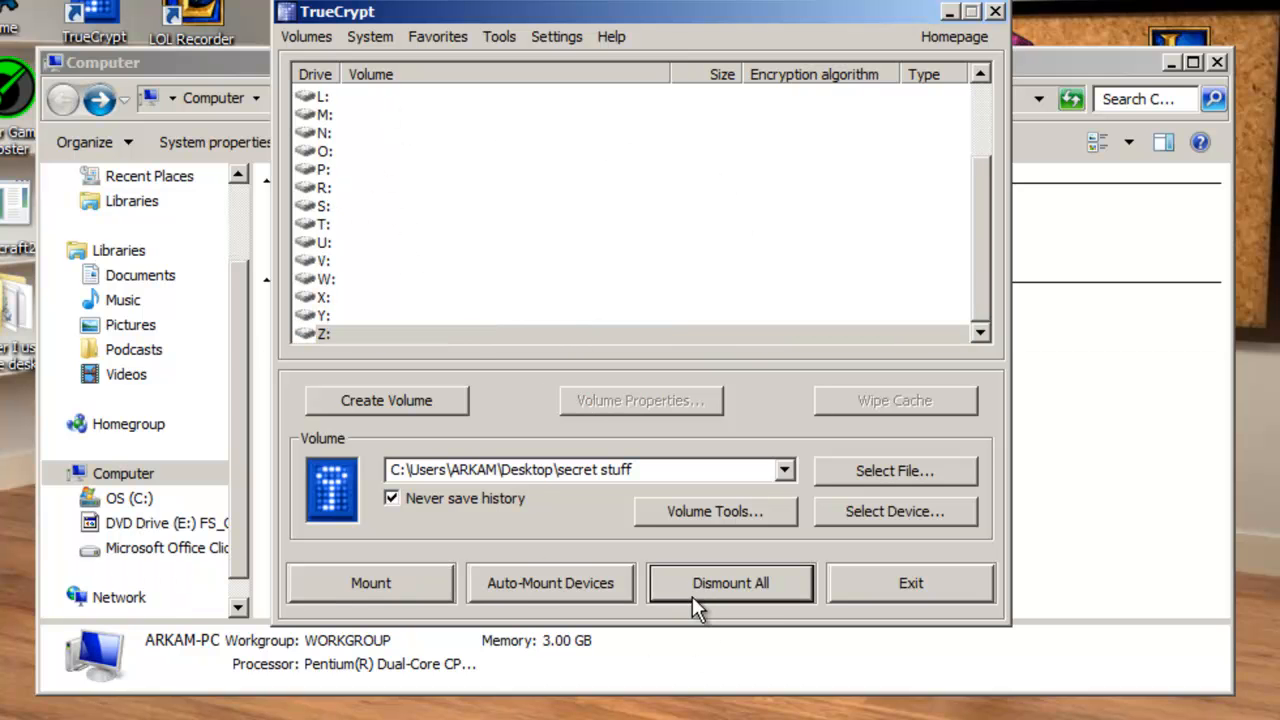
click(436, 333)
scroll(452, 330, up, 2)
scroll(480, 320, down, 2)
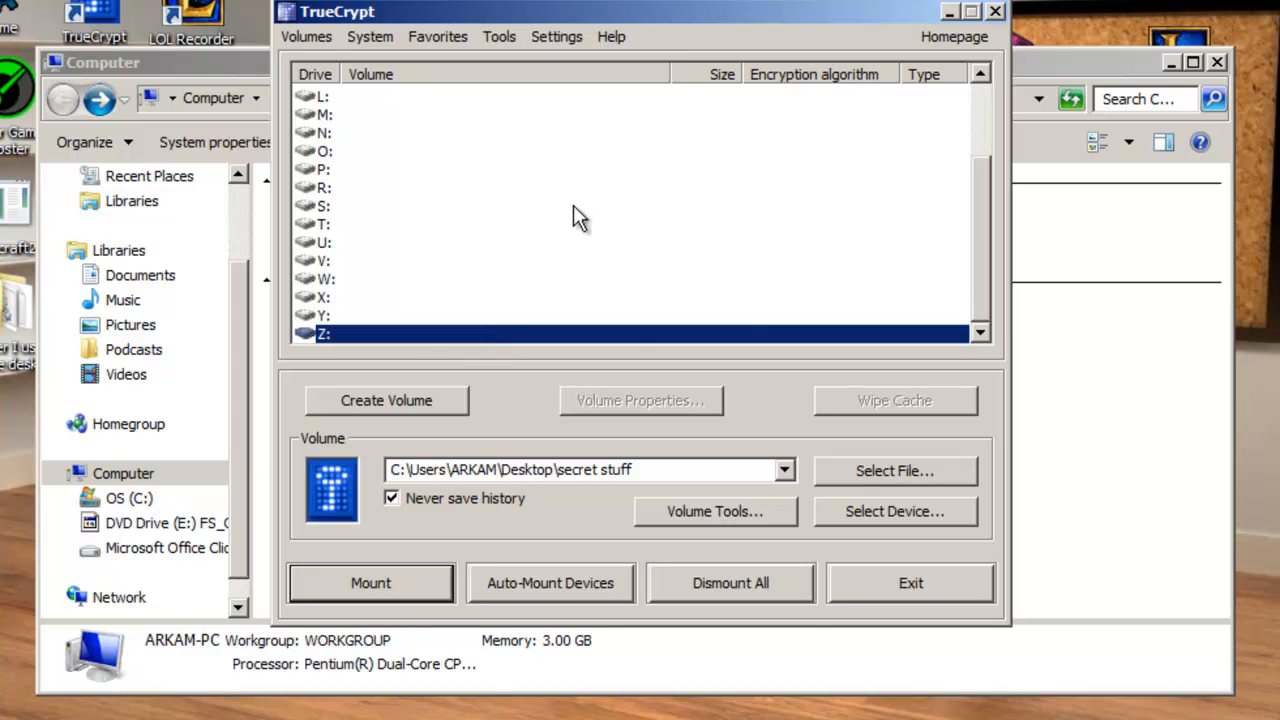
Check the drives in the Computer window and look through the system's recently opened items
click(1112, 386)
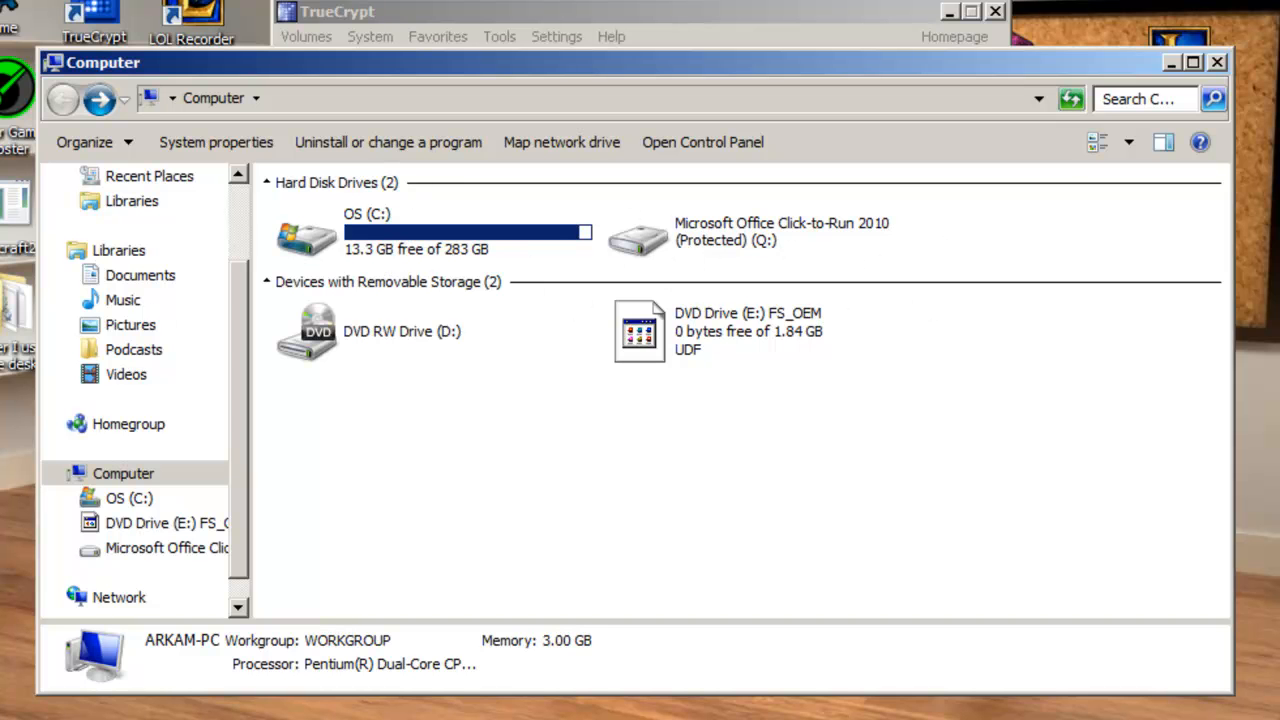
key(super)
mouse_move(106, 215)
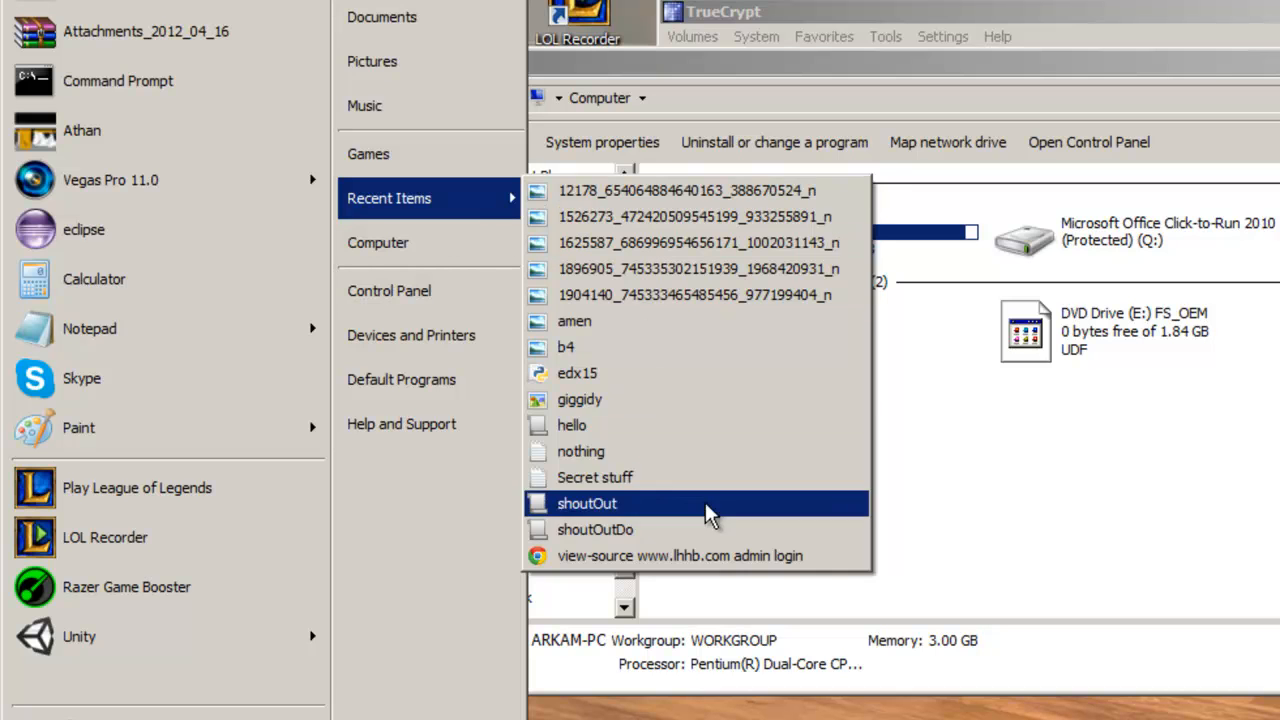
click(707, 513)
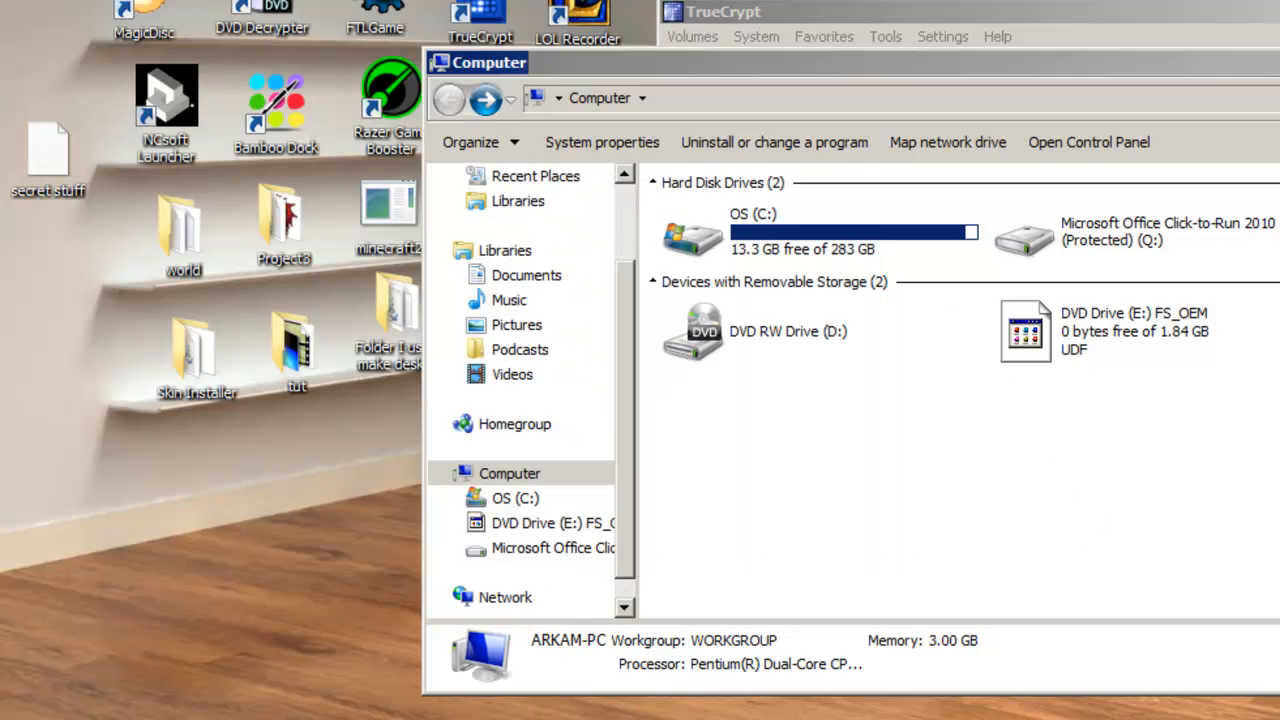
Try to open the Secret stuff file from the system's recently opened items and dismiss the resulting message
key(super)
mouse_move(494, 200)
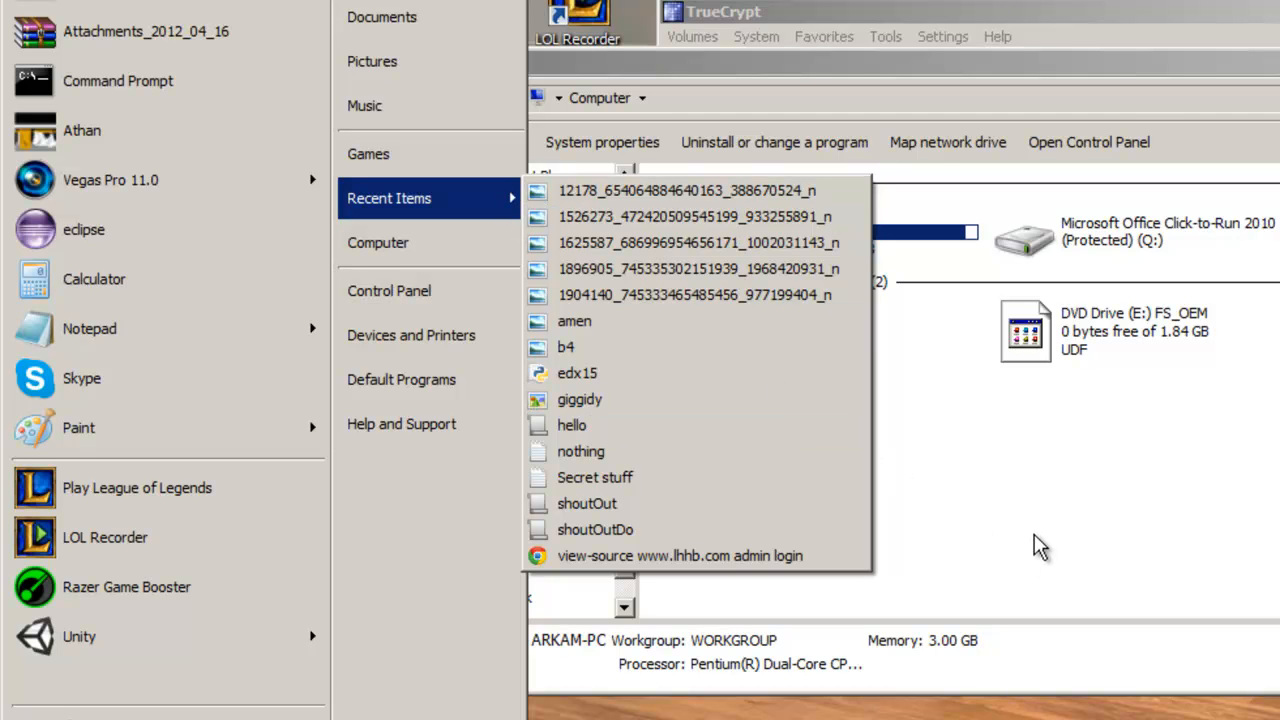
click(722, 478)
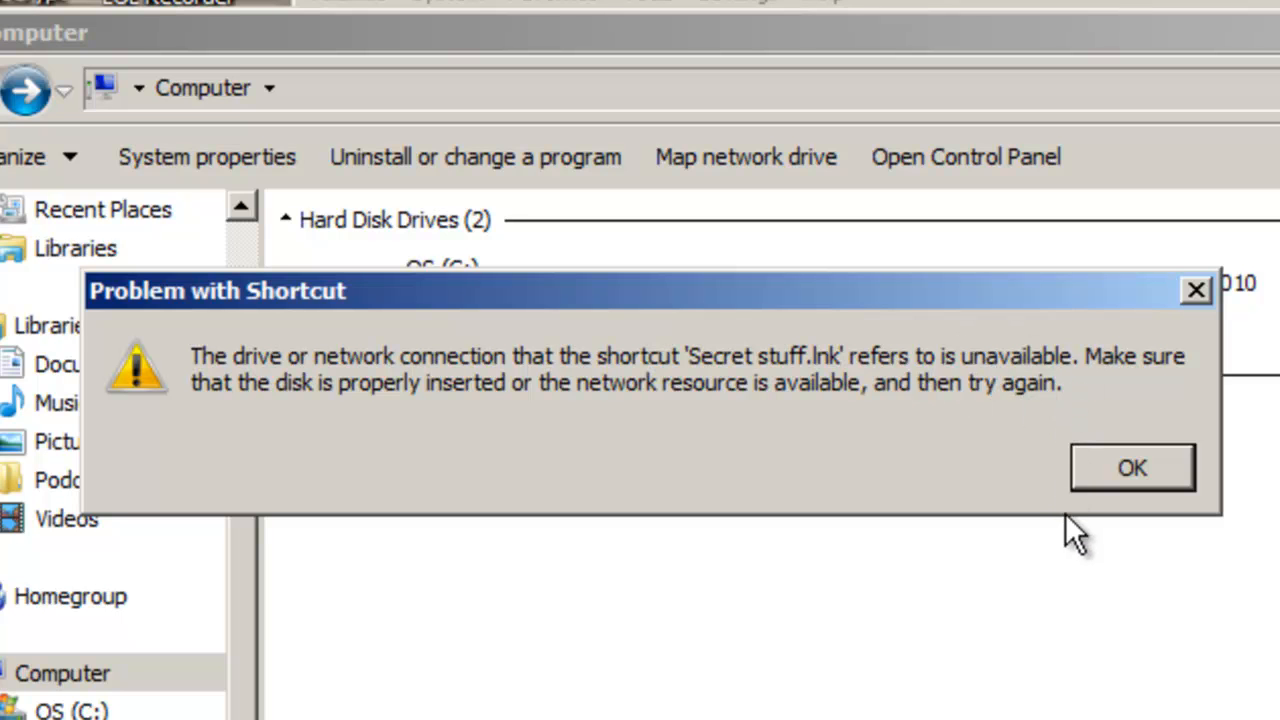
click(1075, 483)
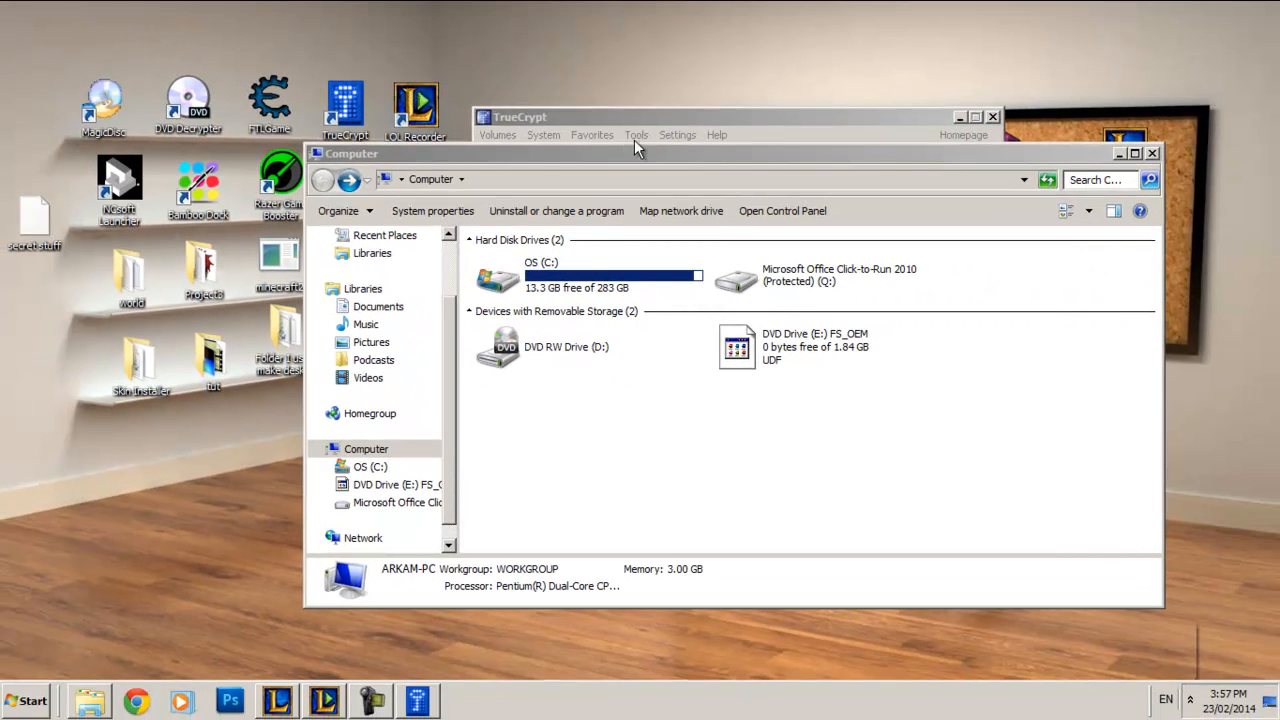
Compare TrueCrypt's list of drive letters with the drives in the Computer window, ending back in TrueCrypt
click(770, 117)
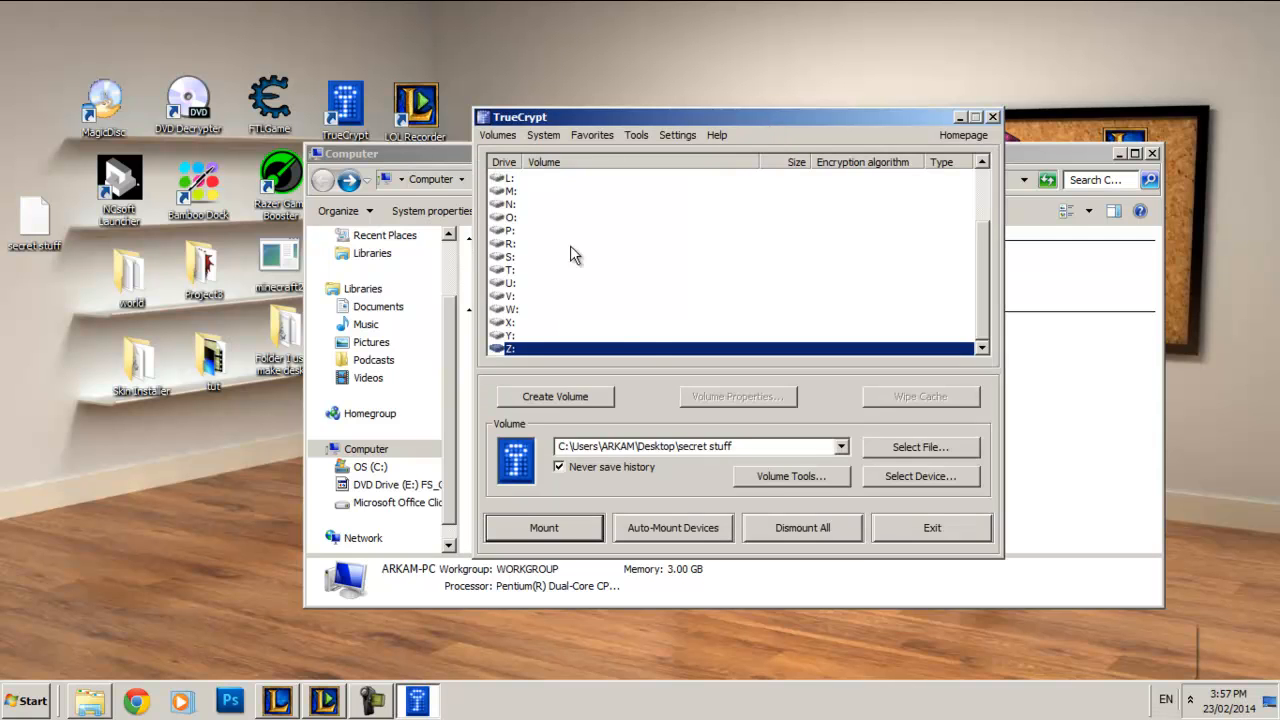
click(1052, 155)
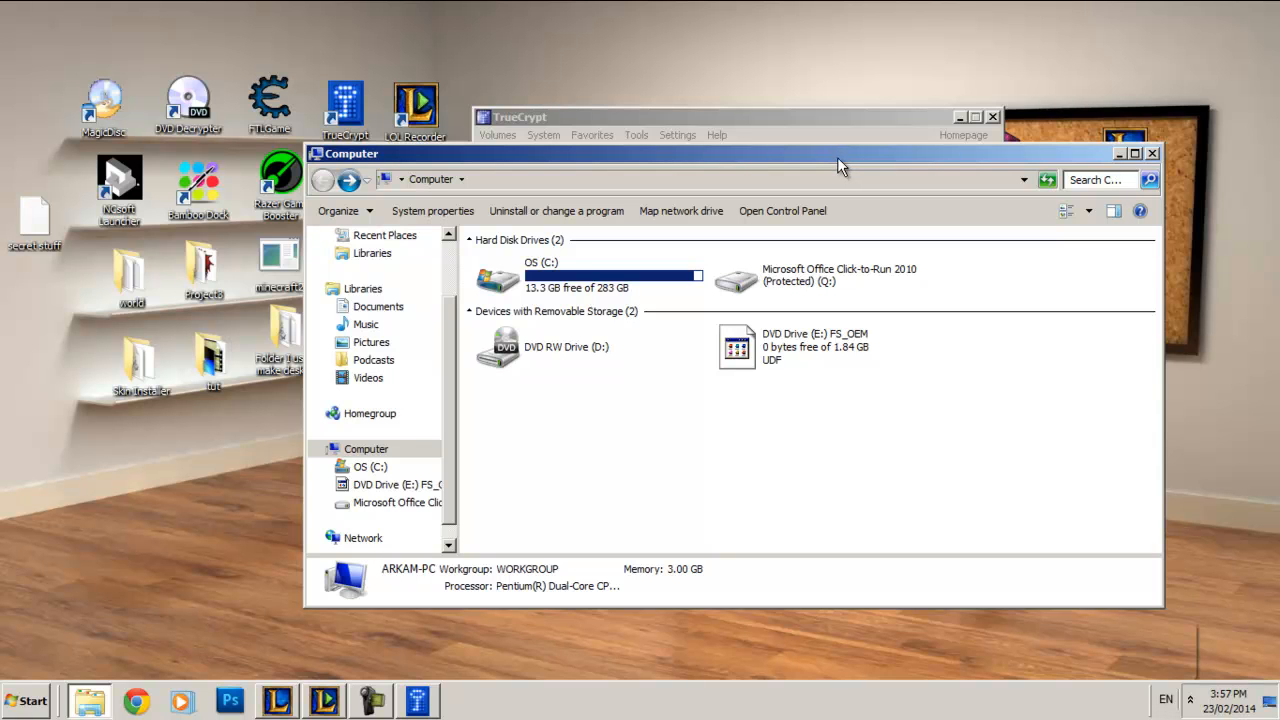
click(844, 124)
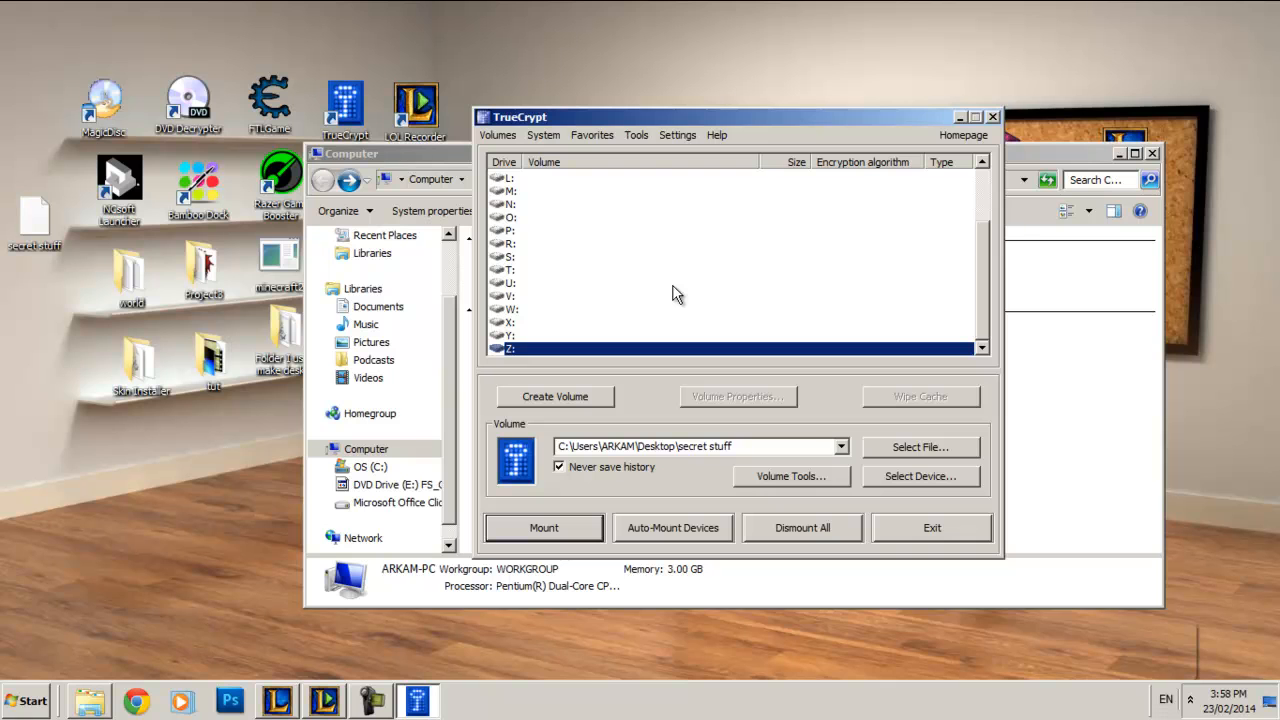
Exit TrueCrypt completely, including its background task, and close the Computer window
click(913, 535)
click(1190, 699)
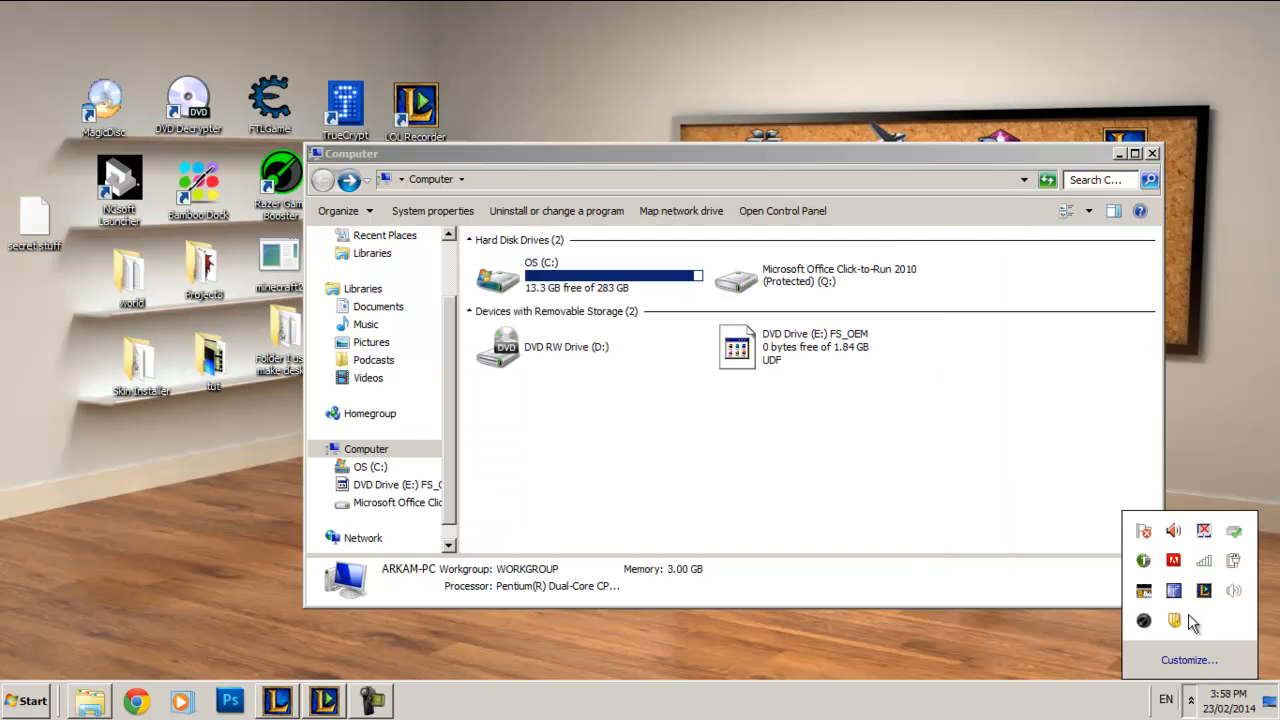
right_click(1177, 598)
click(1157, 580)
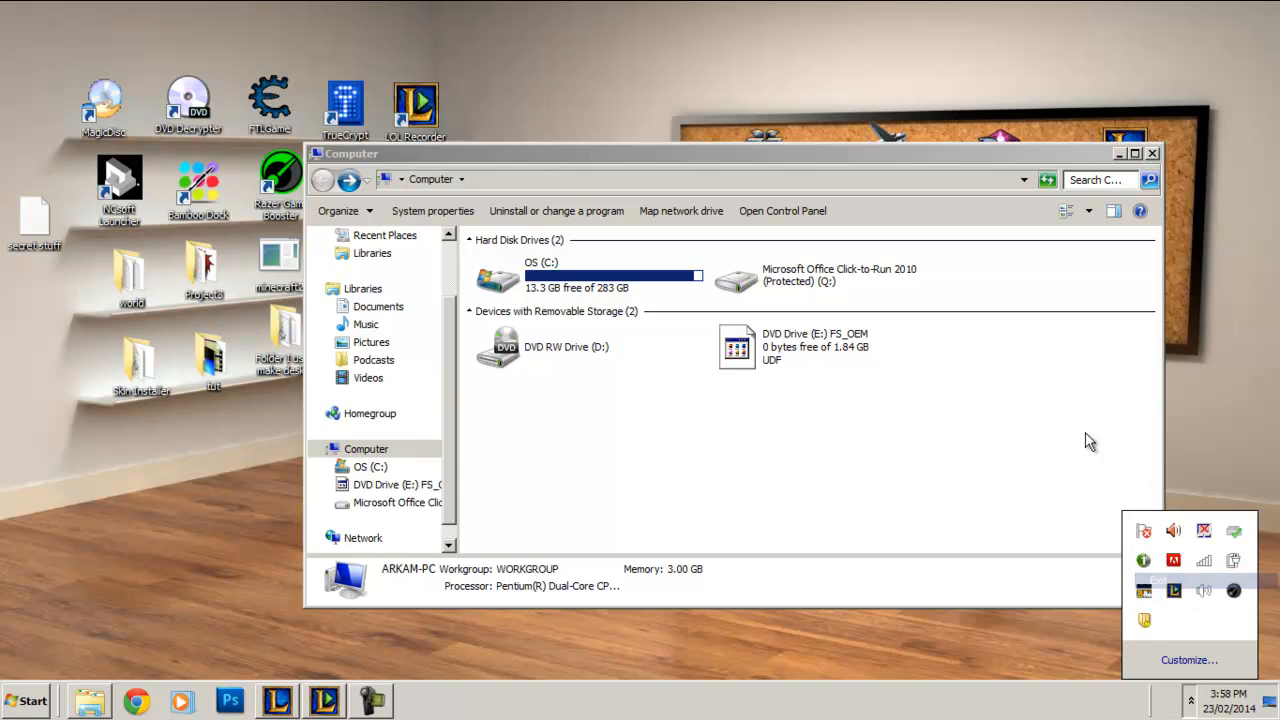
click(1151, 154)
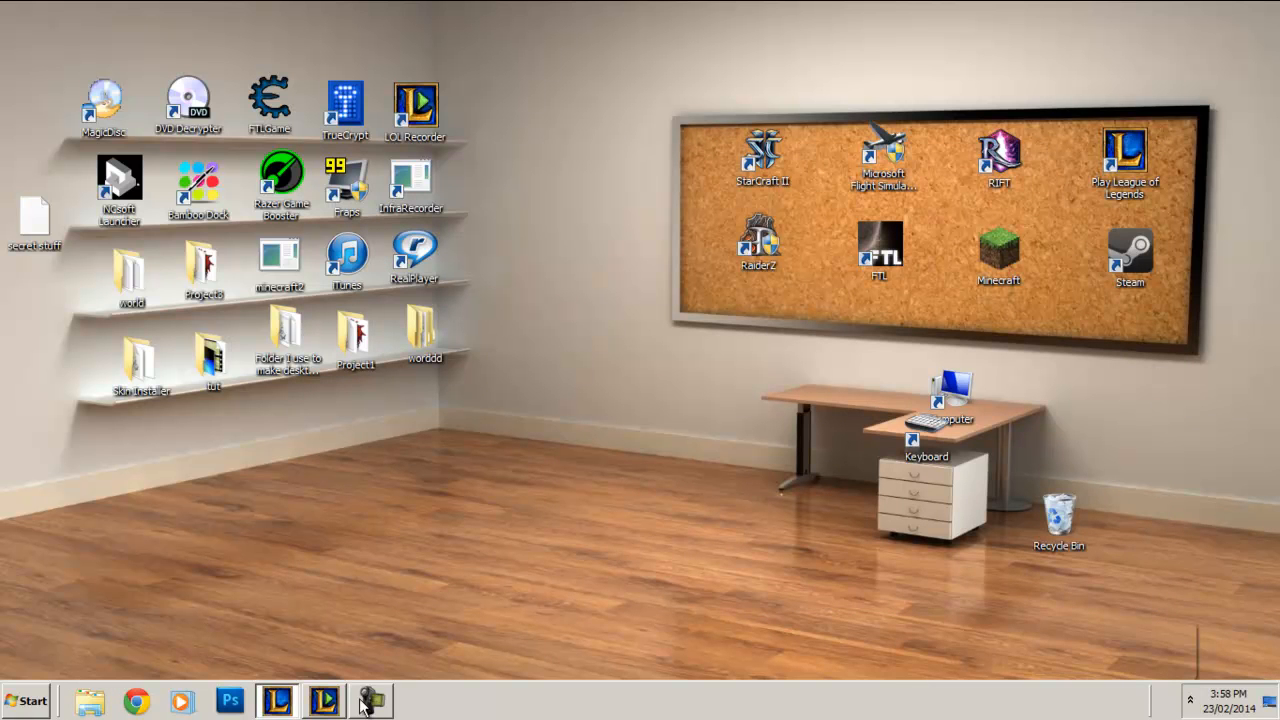